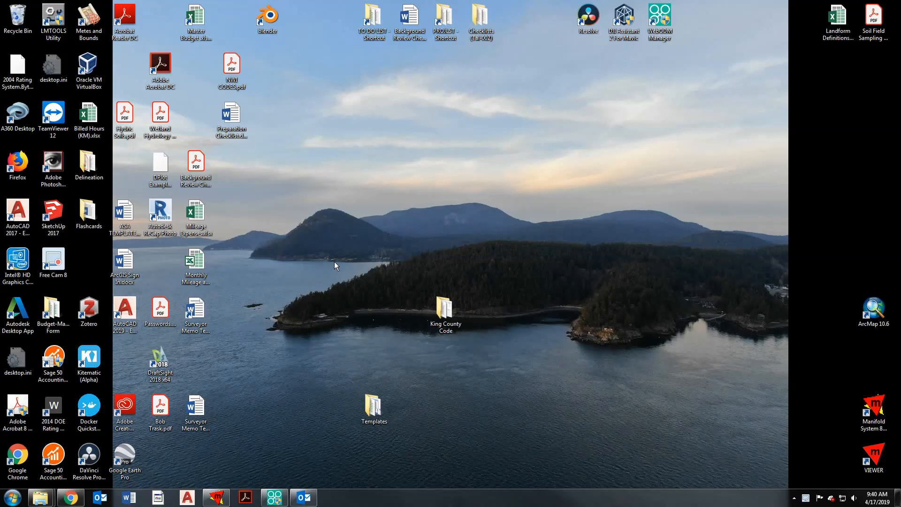
- Launch Manifold System and start importing a drawing into the empty project
click(218, 498)
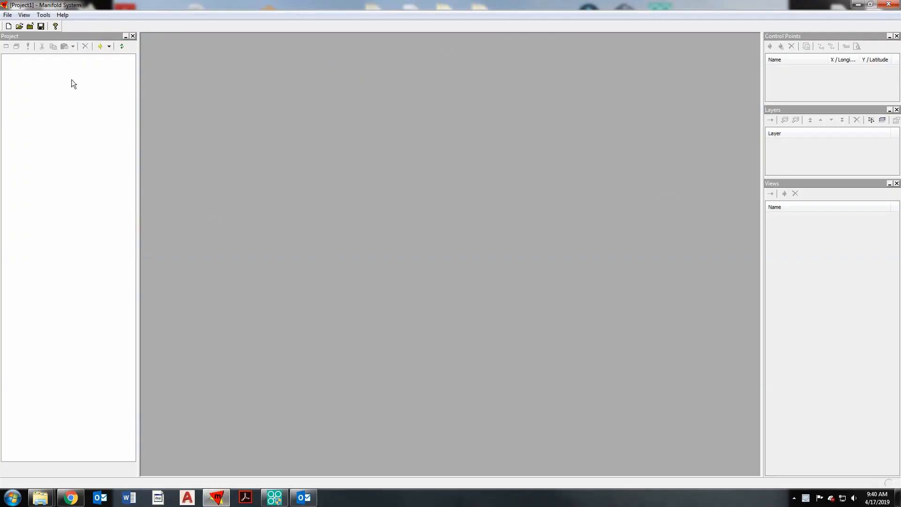
click(7, 15)
mouse_move(56, 88)
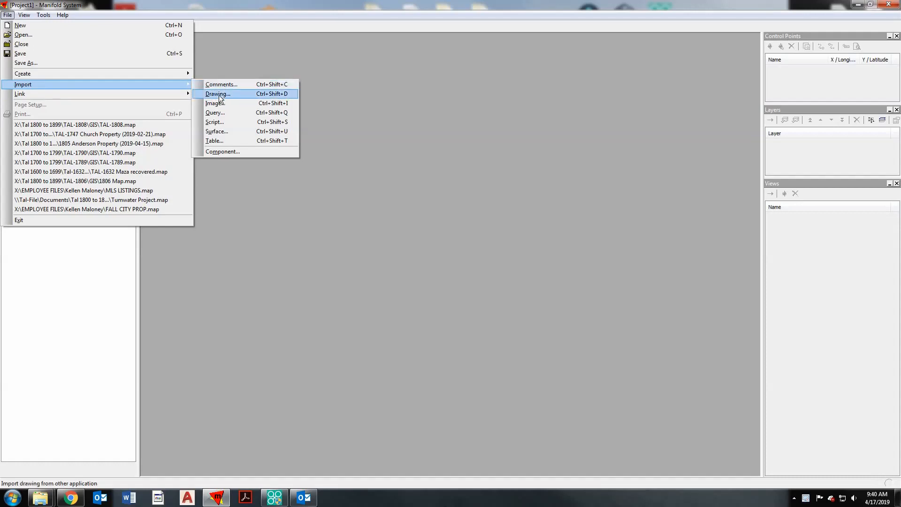
click(219, 95)
- Browse to the Documents (X:) drive as the import location for SHP files
click(134, 42)
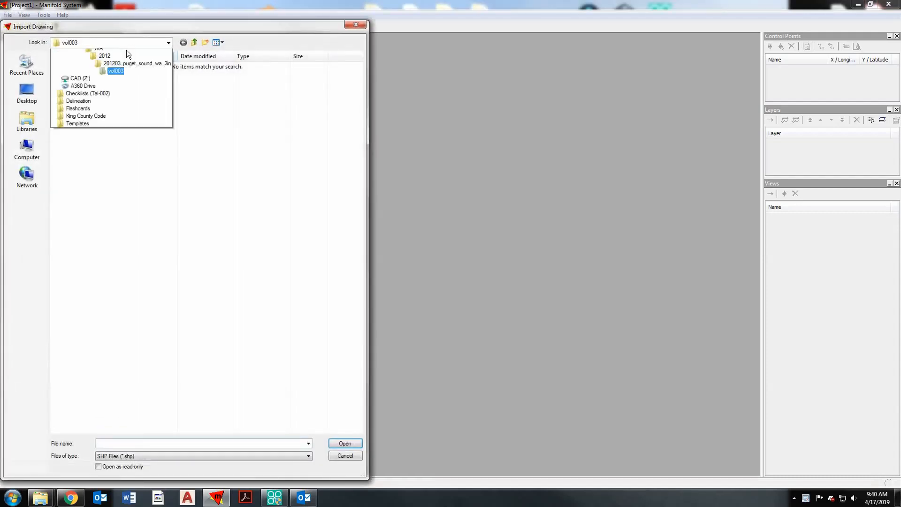
click(103, 143)
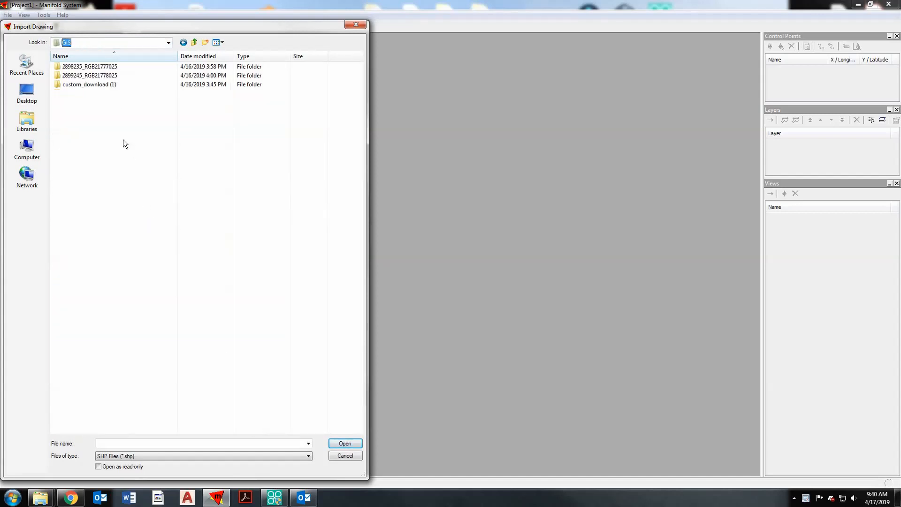
click(193, 42)
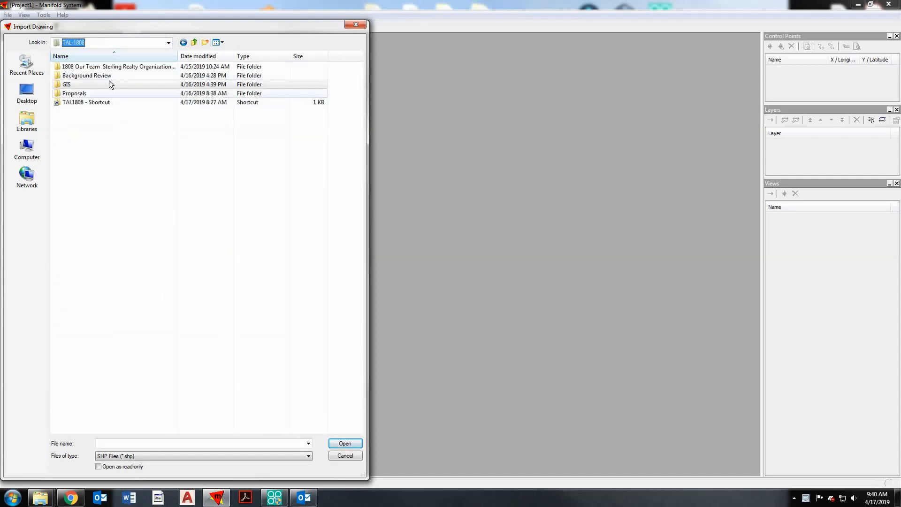
click(193, 43)
click(169, 43)
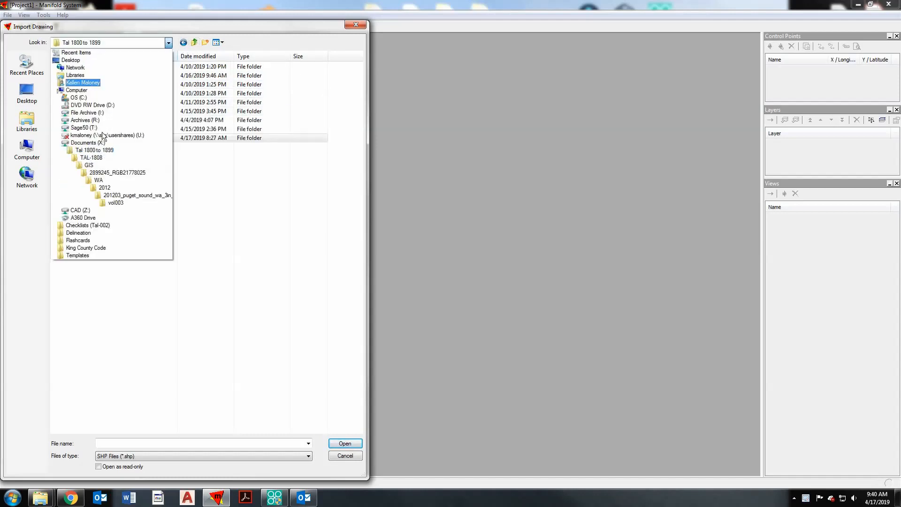
click(100, 143)
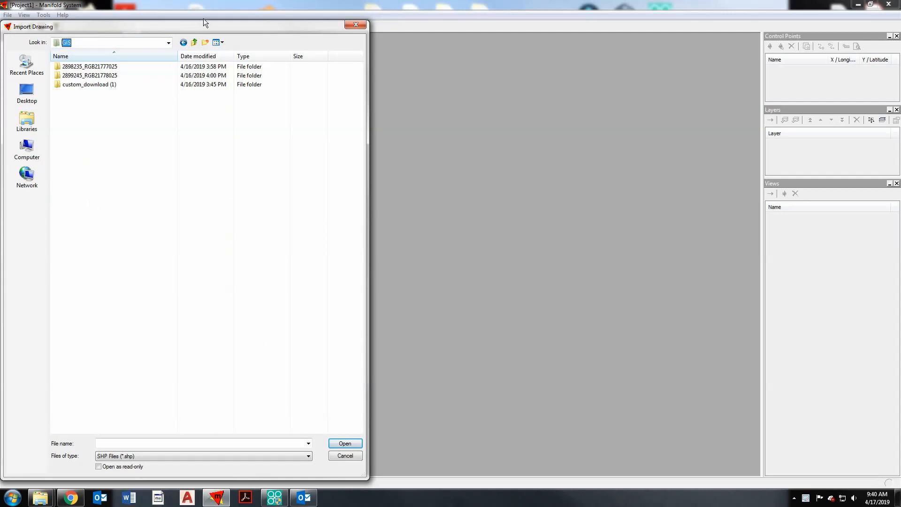
click(168, 43)
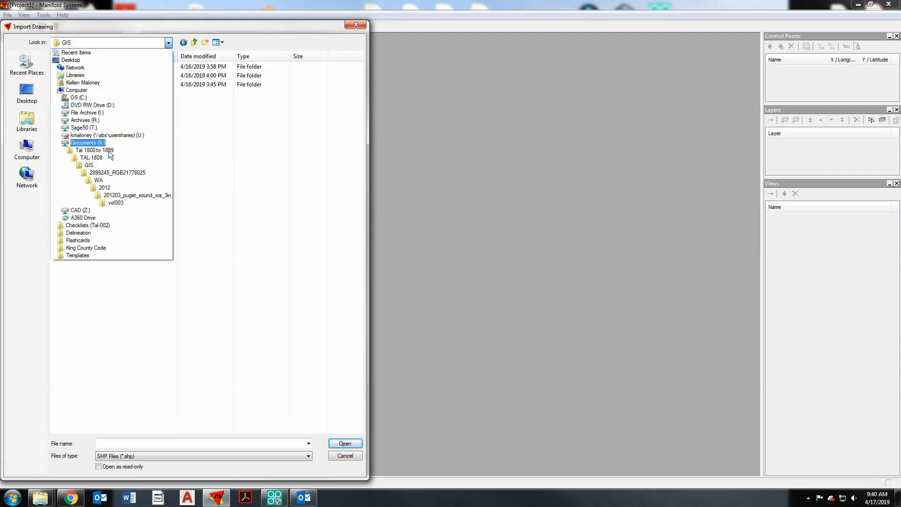
click(100, 142)
click(102, 160)
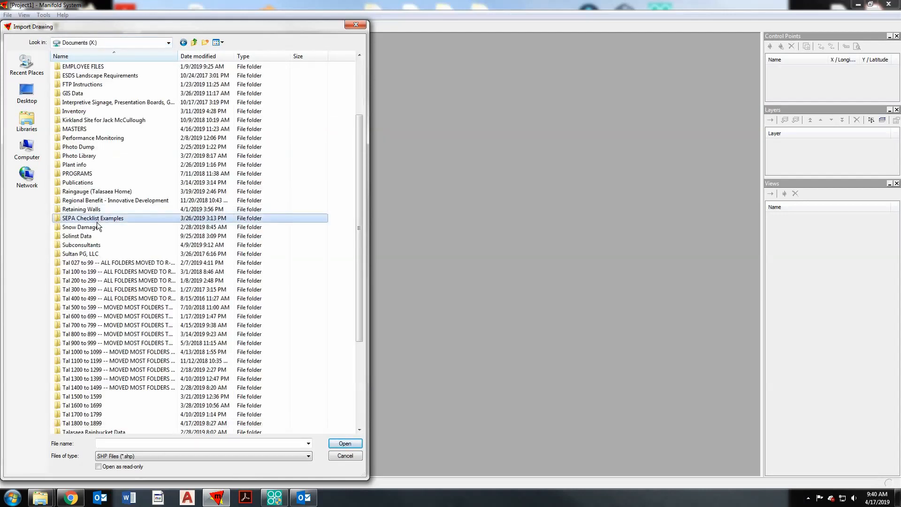
scroll(108, 229, down, 3)
scroll(108, 230, up, 5)
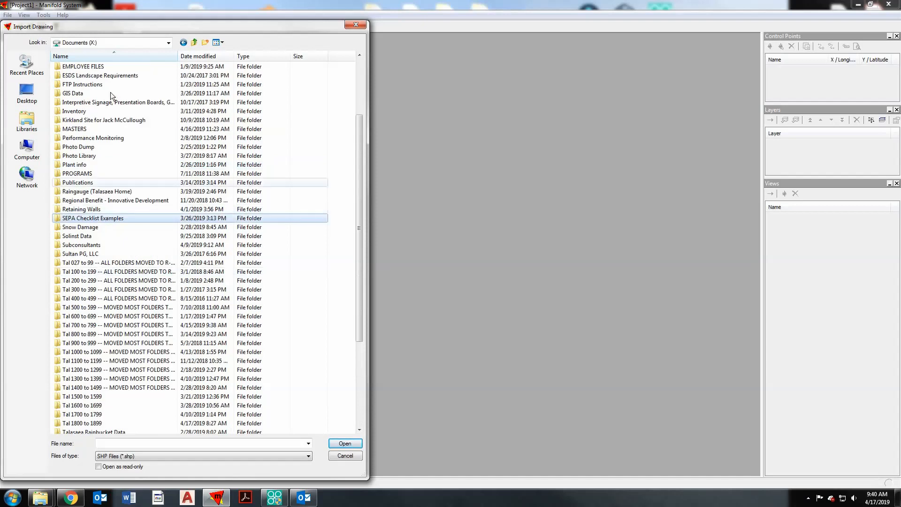
- Import King_County_Parcels__parcel_area.shp from the Parcel Data folder of King County, under GIS Data, Regional Maps, County Maps
double_click(106, 93)
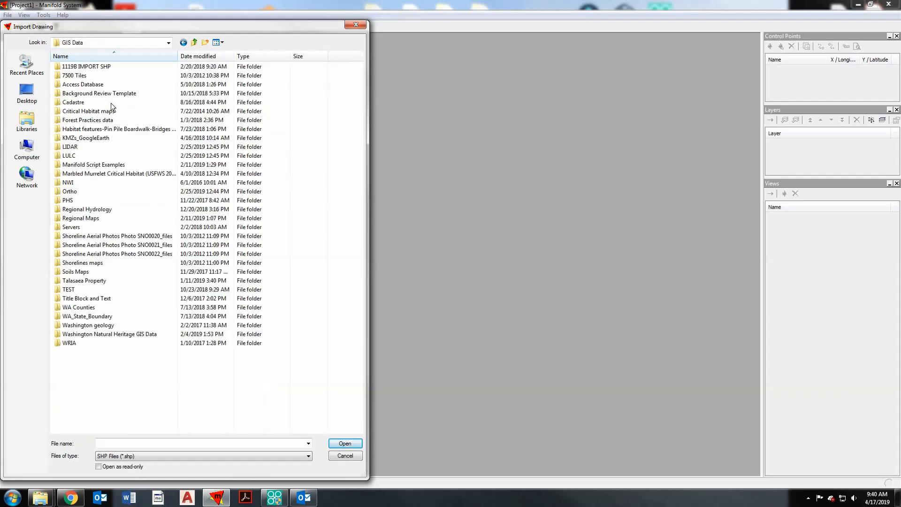
double_click(107, 219)
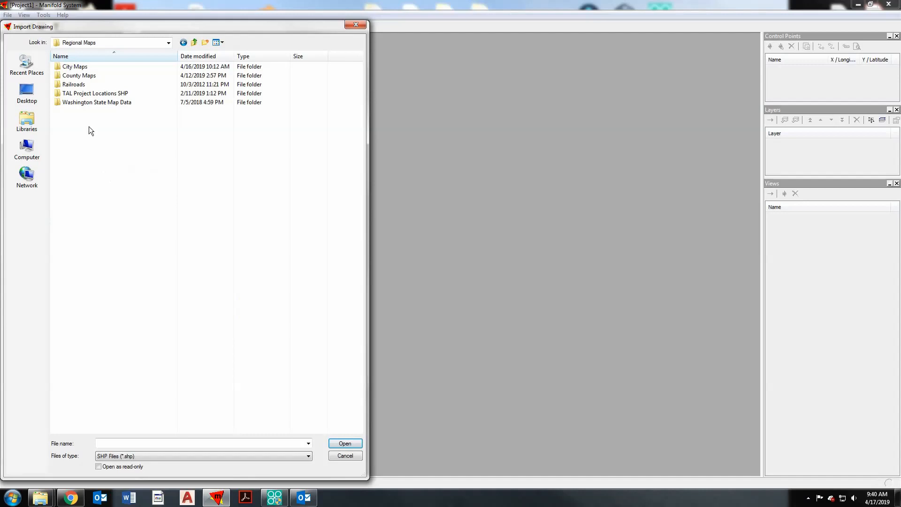
double_click(95, 77)
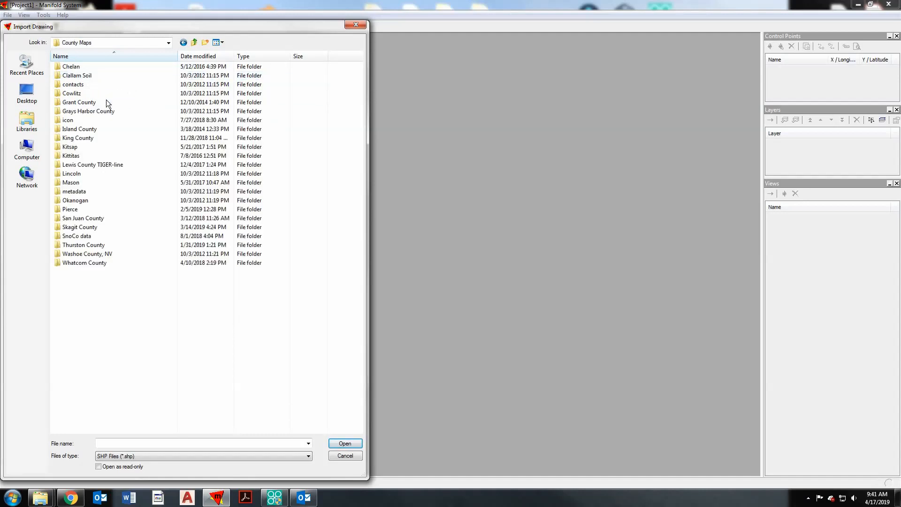
double_click(108, 139)
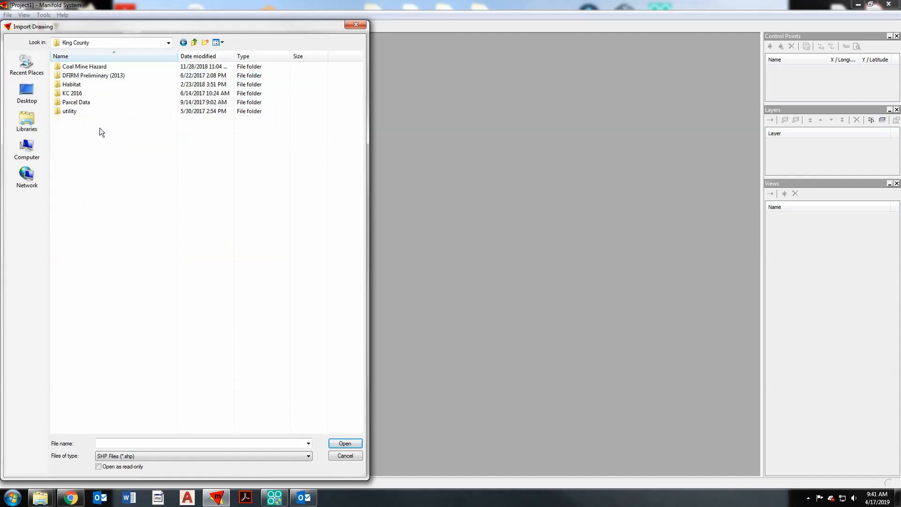
double_click(88, 102)
double_click(86, 66)
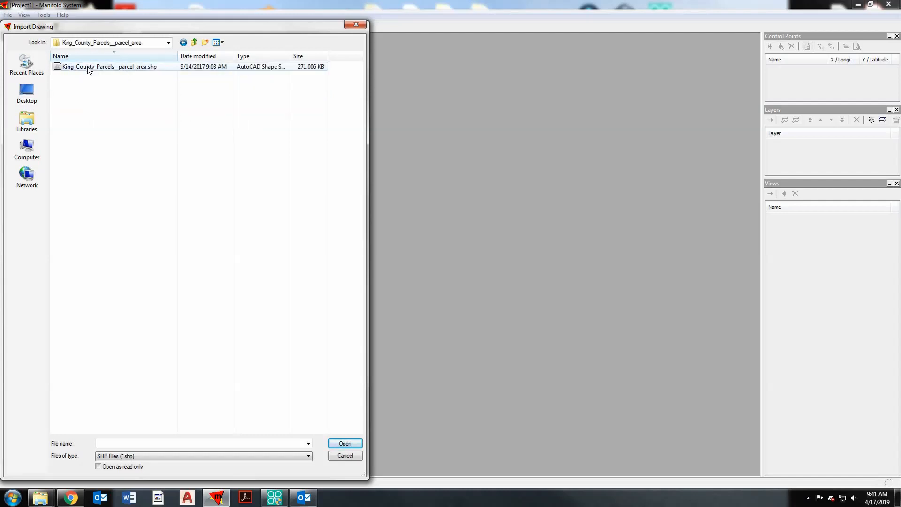
click(87, 67)
click(346, 439)
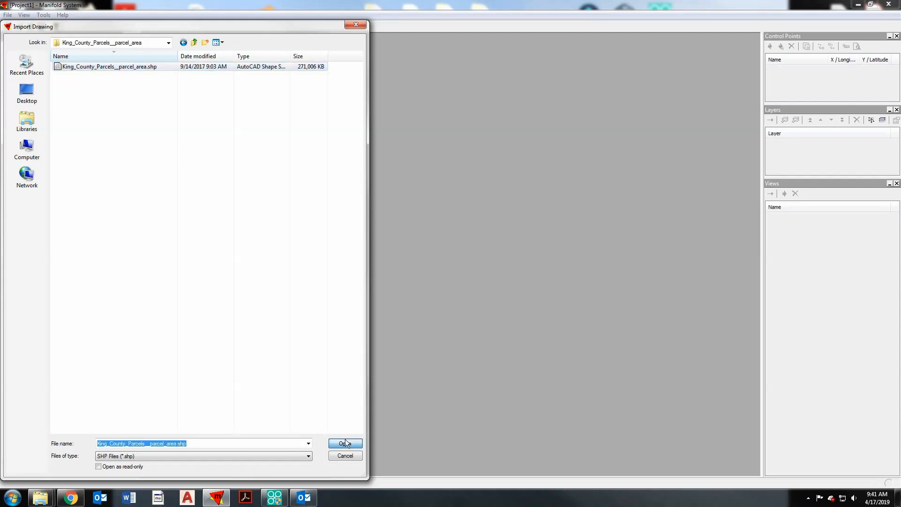
click(474, 312)
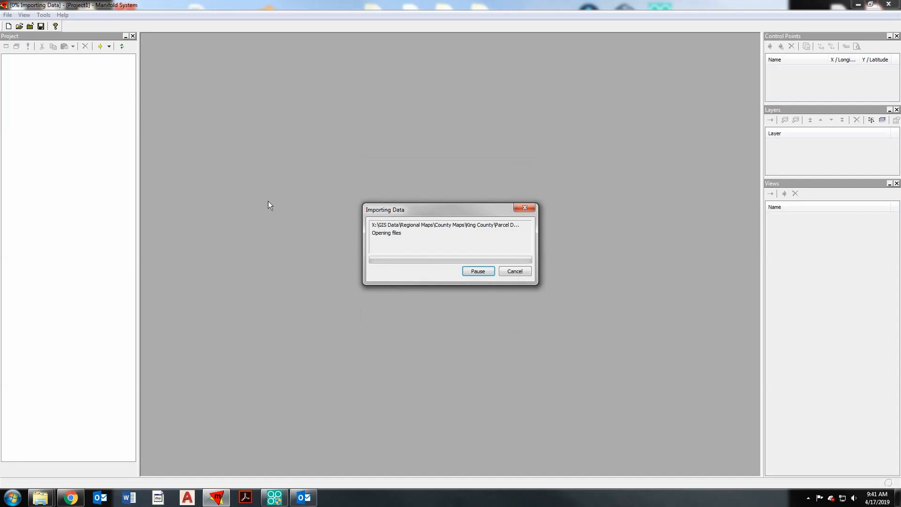
- Switch to King County iMap in Chrome, identify the wooded parcel labelled 27710 and copy its parcel number
click(70, 498)
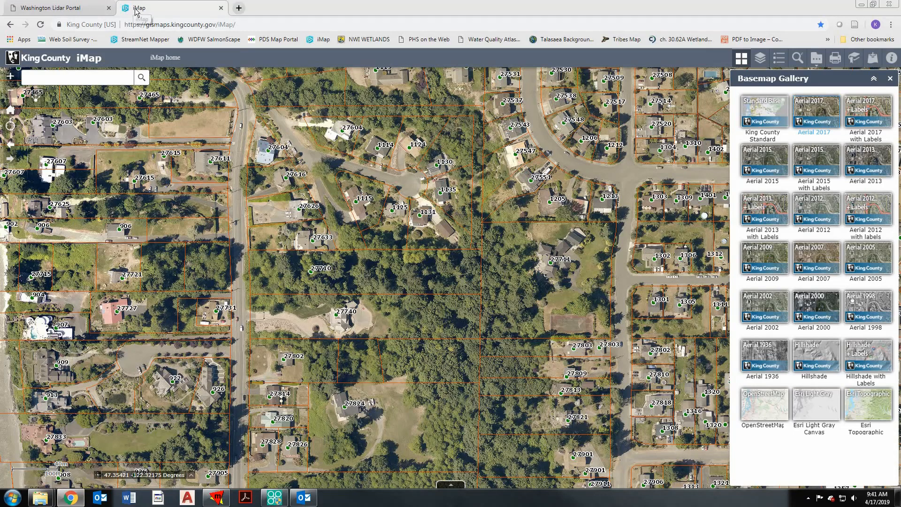
drag(369, 280, 393, 279)
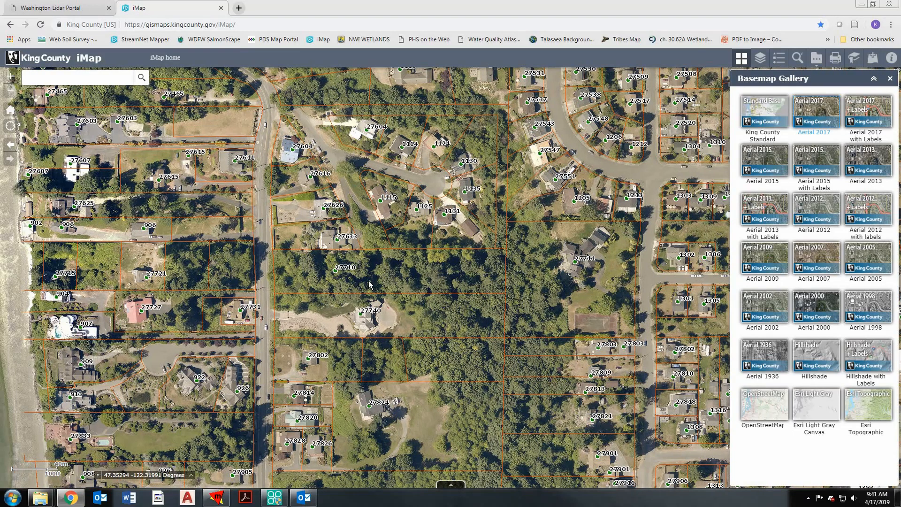
click(399, 269)
drag(458, 230, 433, 230)
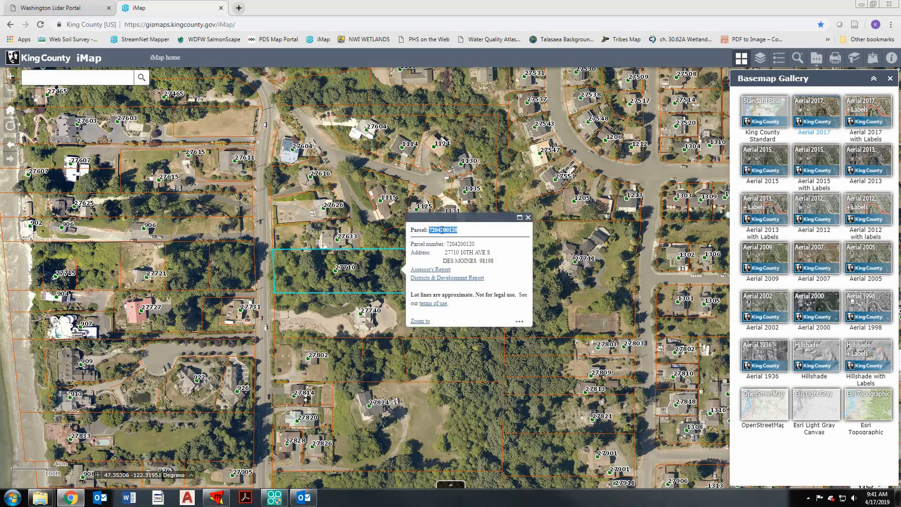
right_click(441, 230)
click(455, 236)
- Switch back to Manifold System, open the King_County_Parcels__parcel_area drawing and maximize its window
click(217, 497)
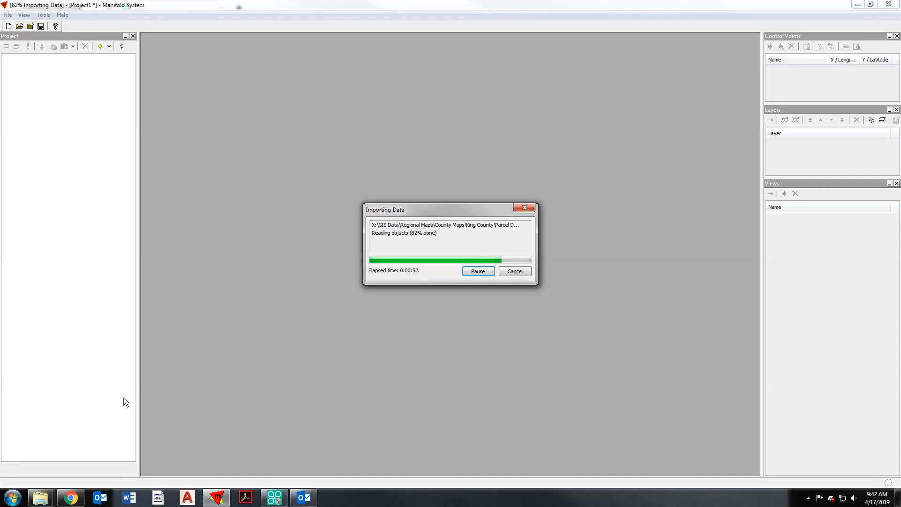
click(64, 59)
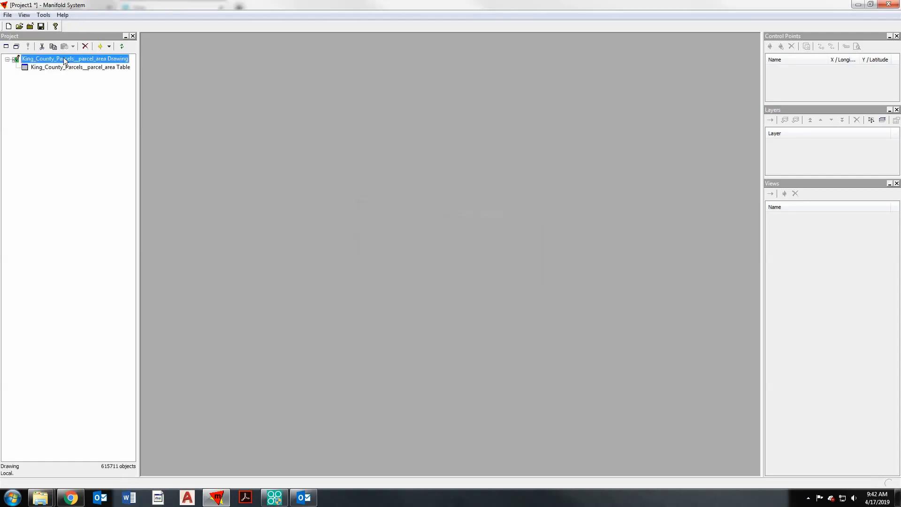
double_click(62, 60)
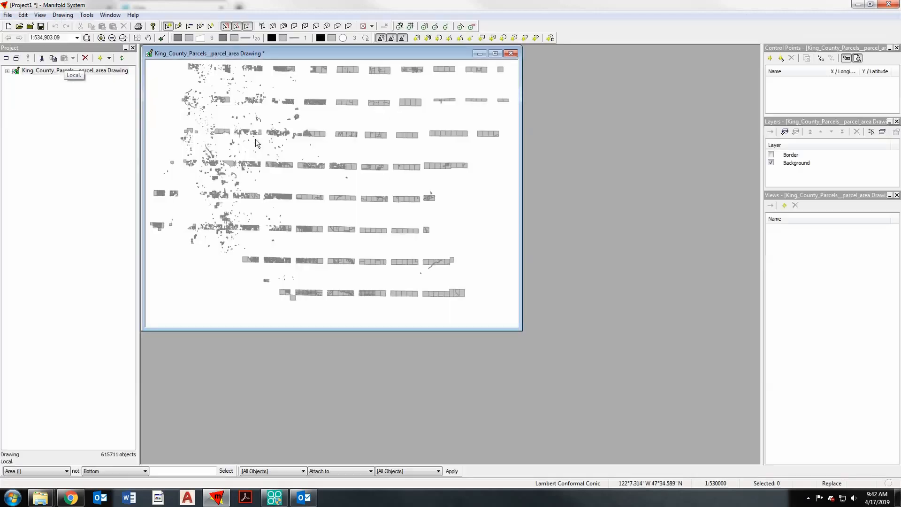
click(495, 54)
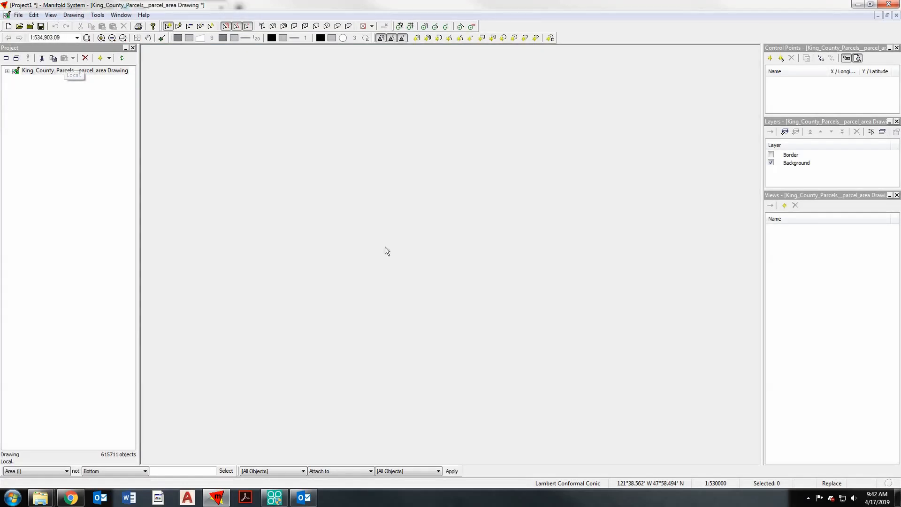
- Select the parcel whose PIN is equal to the copied parcel number
click(40, 471)
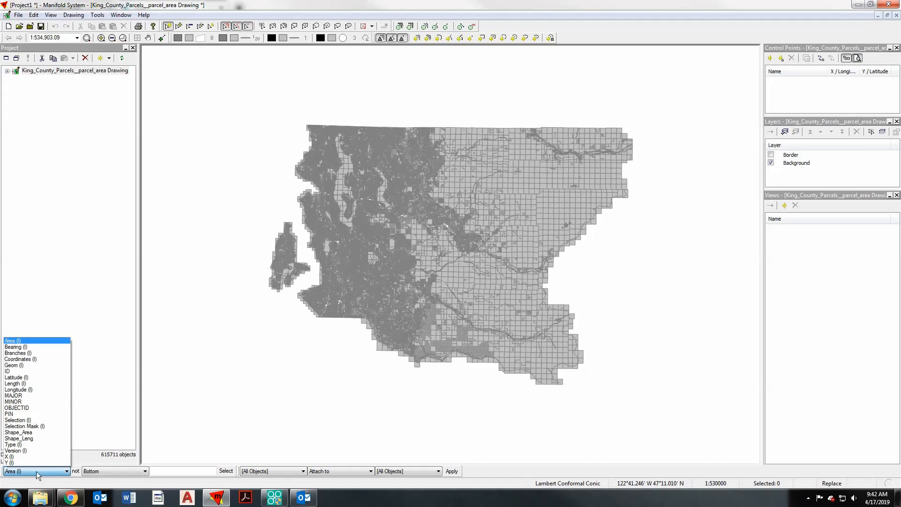
click(26, 413)
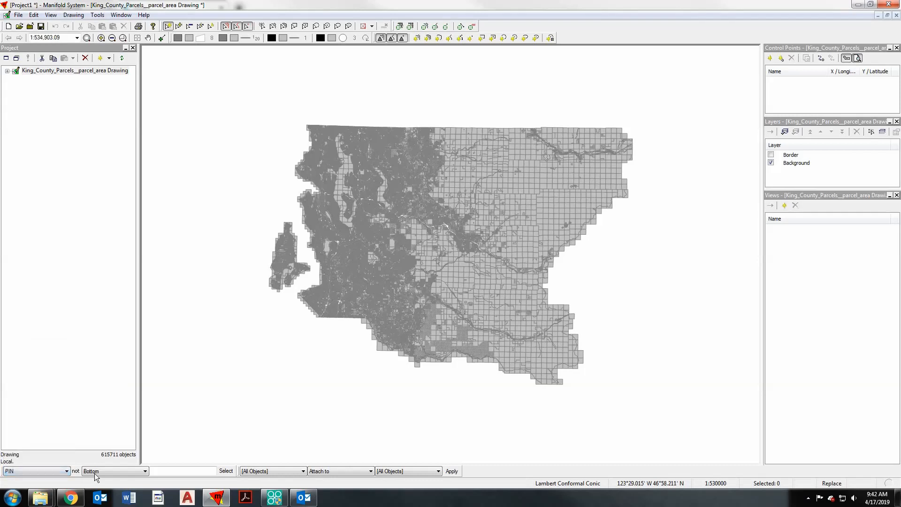
click(103, 471)
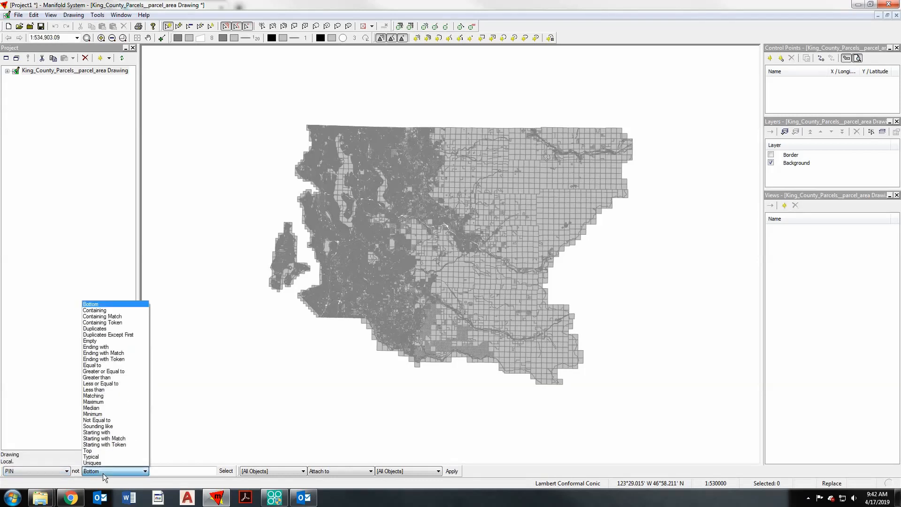
click(108, 366)
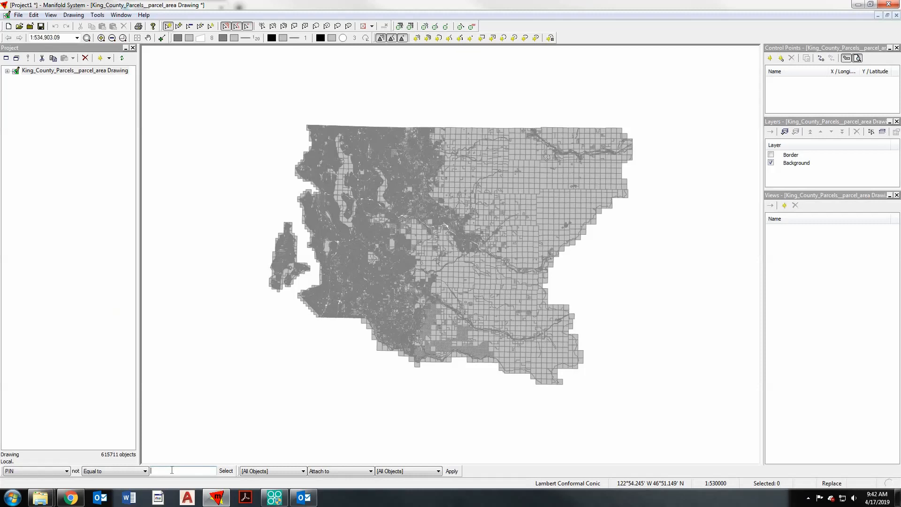
click(172, 470)
key(ctrl+v)
click(226, 471)
- Copy the selected parcel and paste it into the project as a new drawing
click(123, 38)
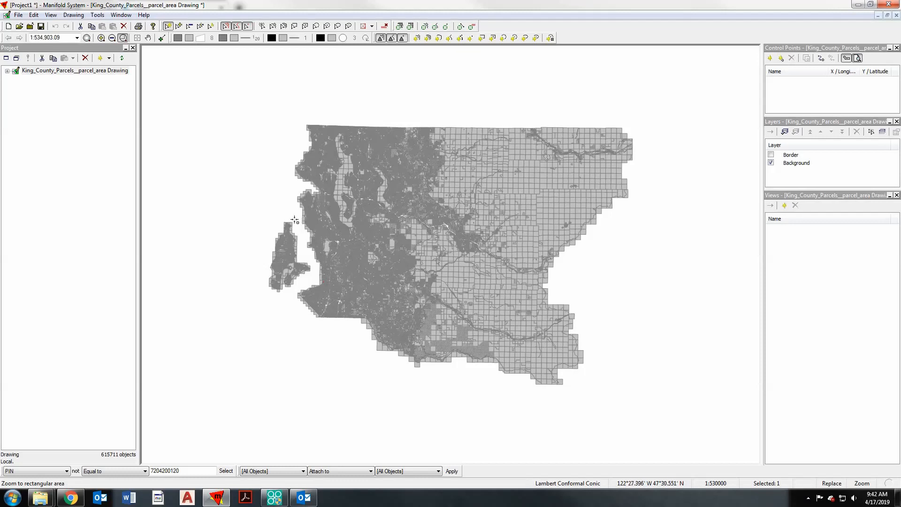
drag(295, 209, 354, 287)
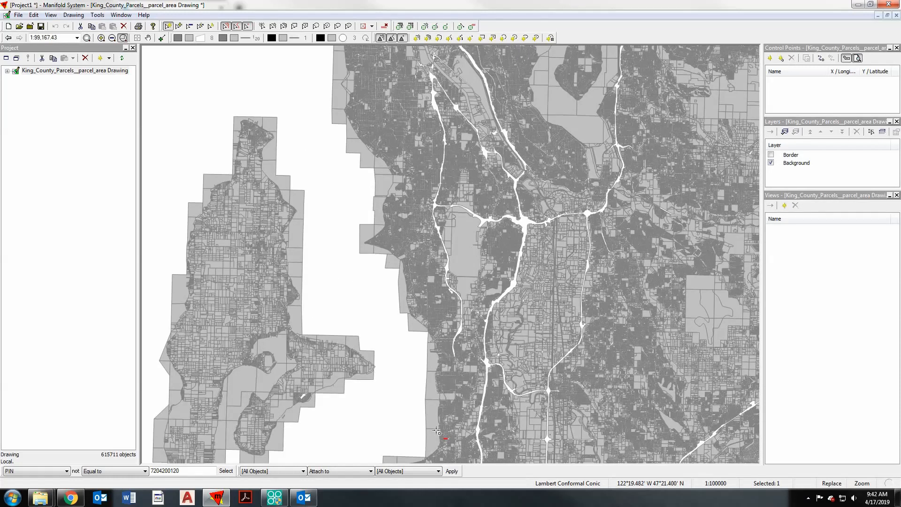
drag(430, 429, 464, 448)
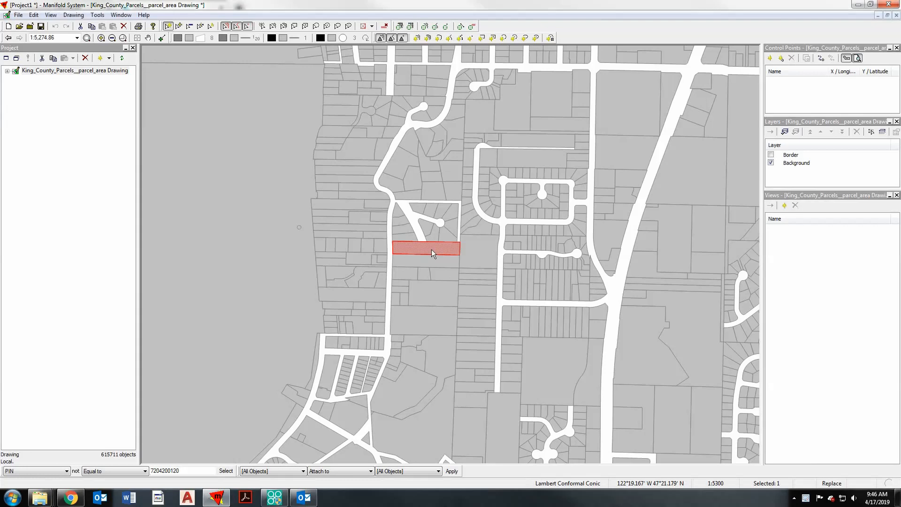
right_click(45, 89)
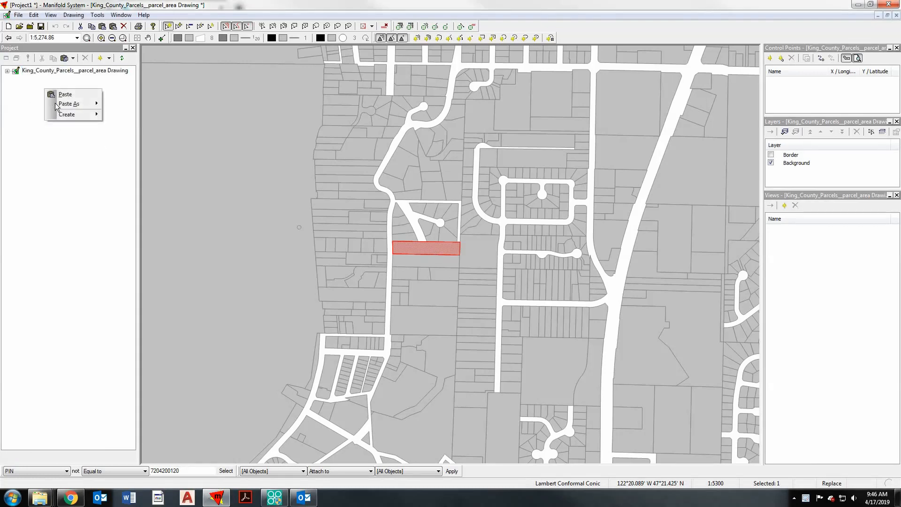
mouse_move(56, 107)
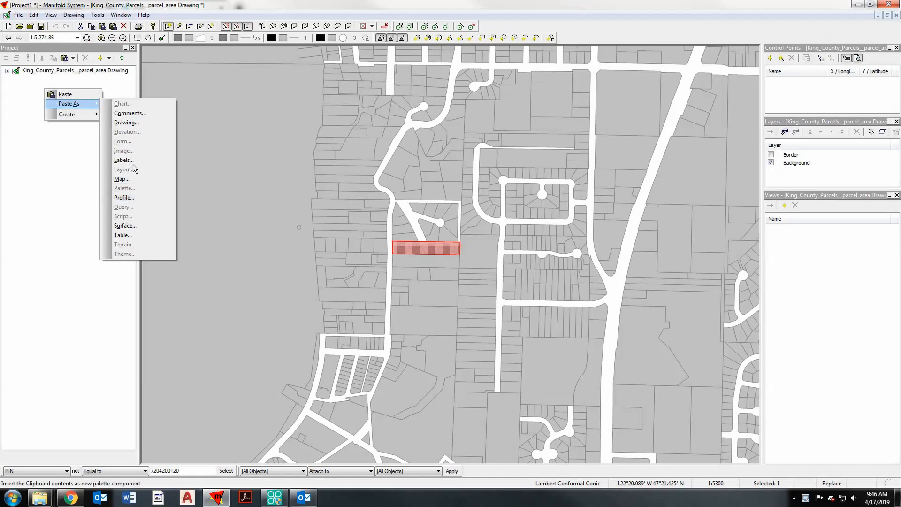
click(124, 123)
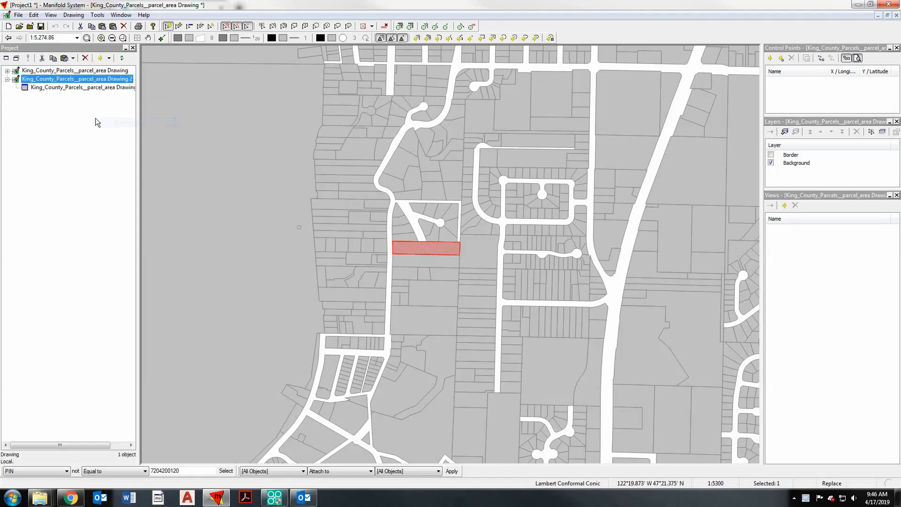
- Rename the new parcel drawing as TAL-1804, open it and clear the parcel's selection
click(80, 79)
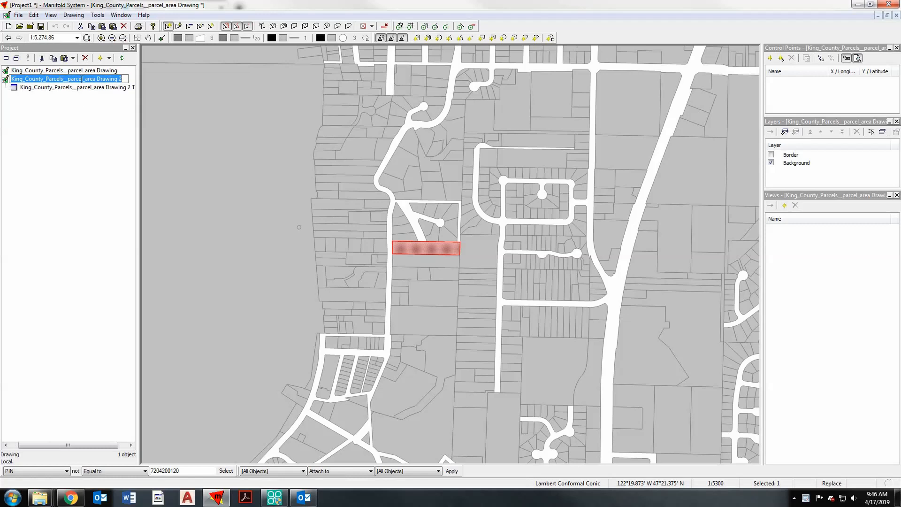
text(TA)
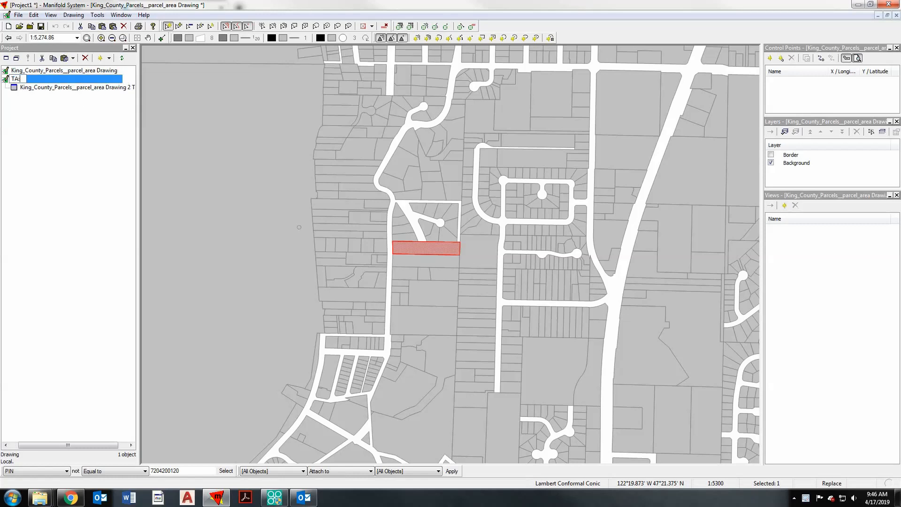
text(L-1804)
key(Return)
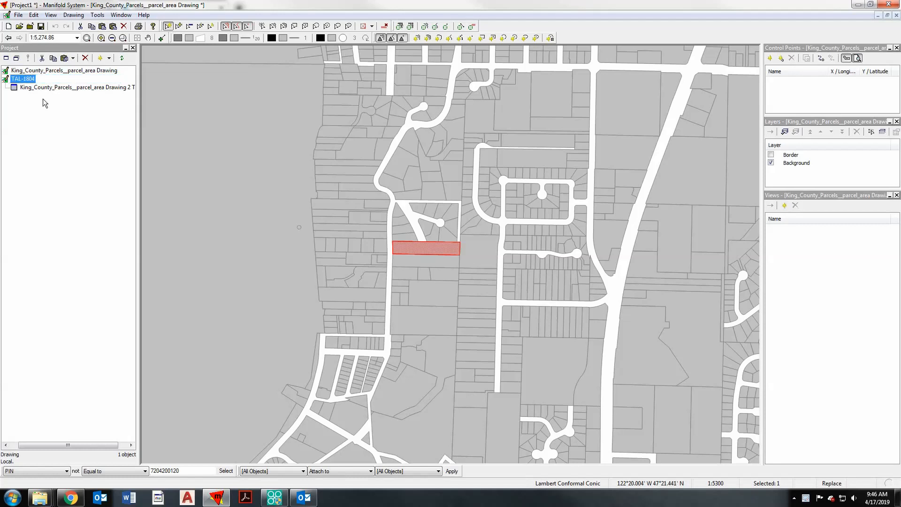
double_click(32, 81)
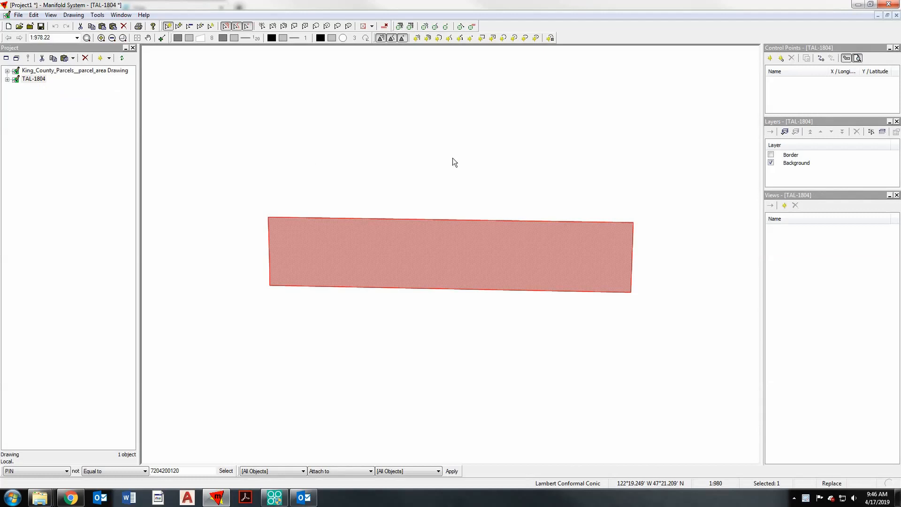
click(520, 162)
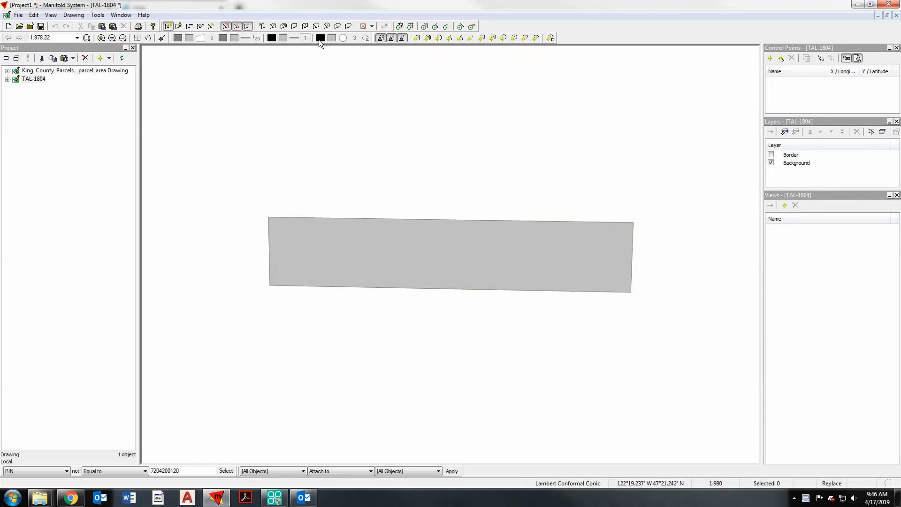
- Set the parcel's area border size to 3 and make the border background colour transparent
click(256, 38)
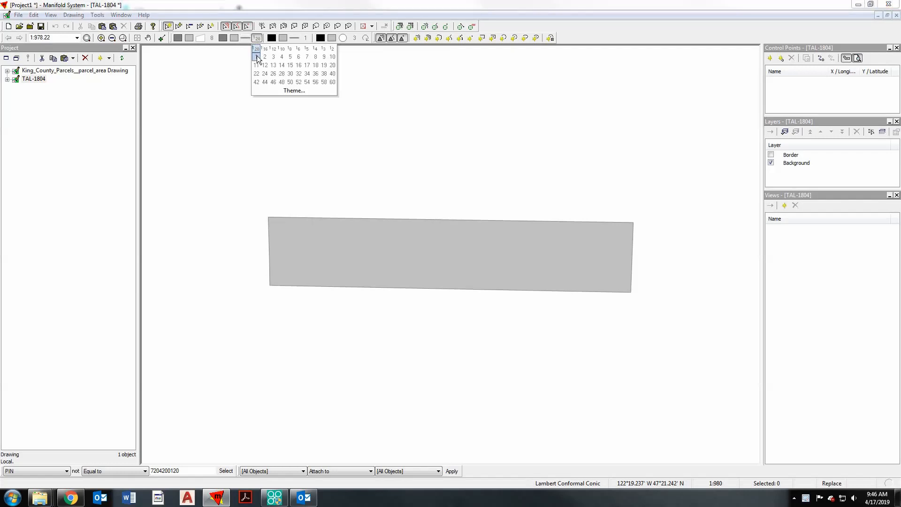
click(256, 56)
click(258, 38)
click(272, 56)
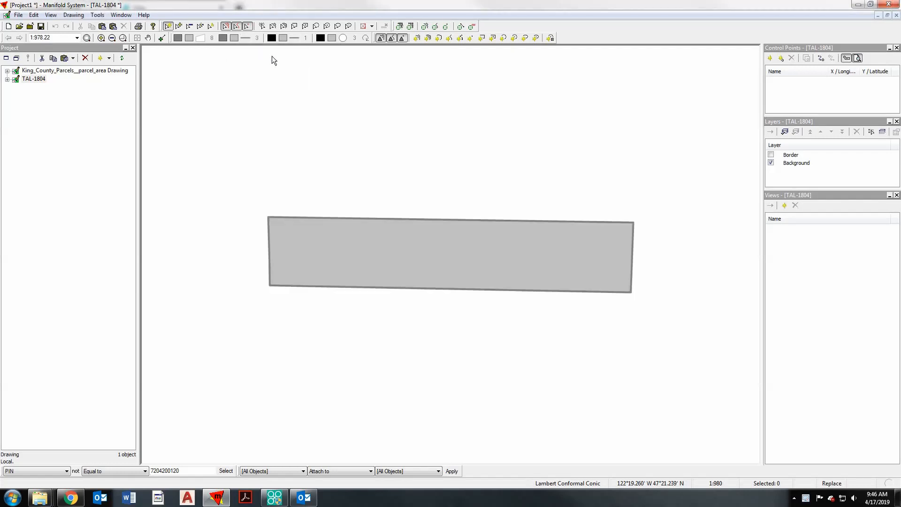
click(235, 37)
click(308, 51)
- Make the parcel's area background transparent and set its border colour to orange
click(190, 38)
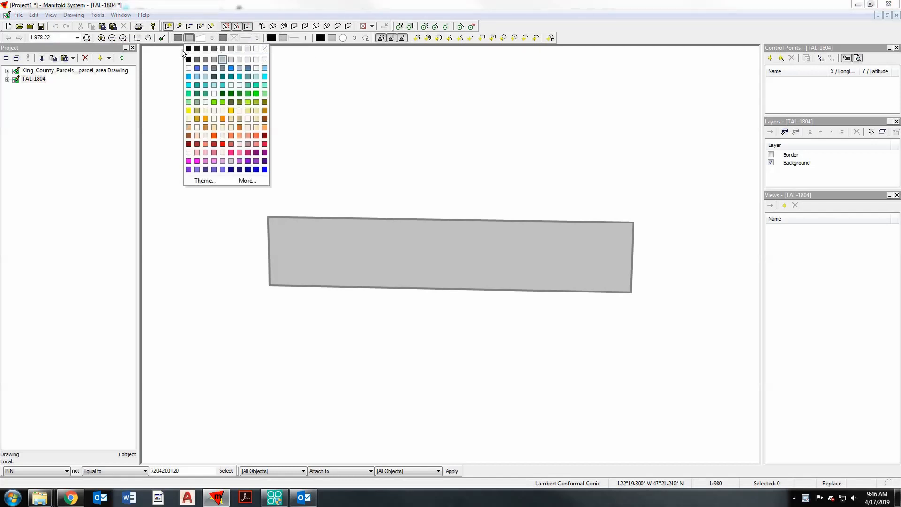
click(189, 38)
click(188, 38)
click(264, 49)
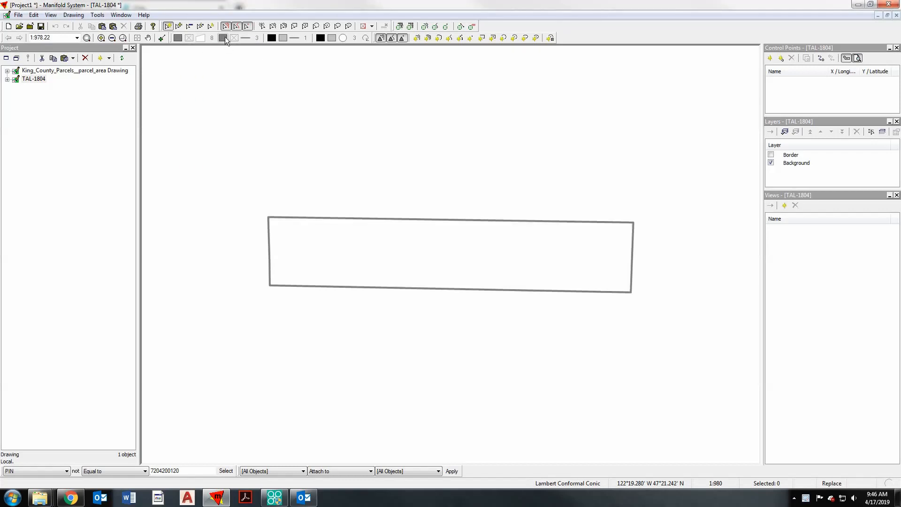
click(224, 37)
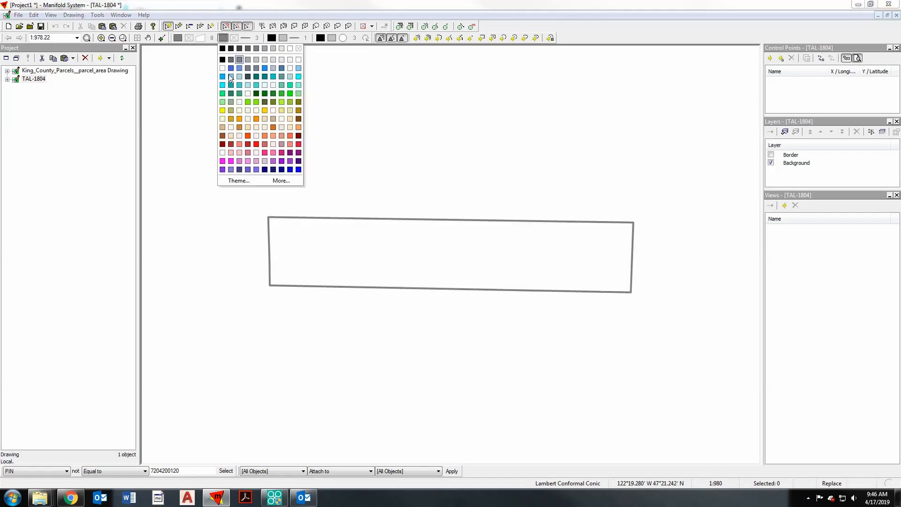
click(257, 119)
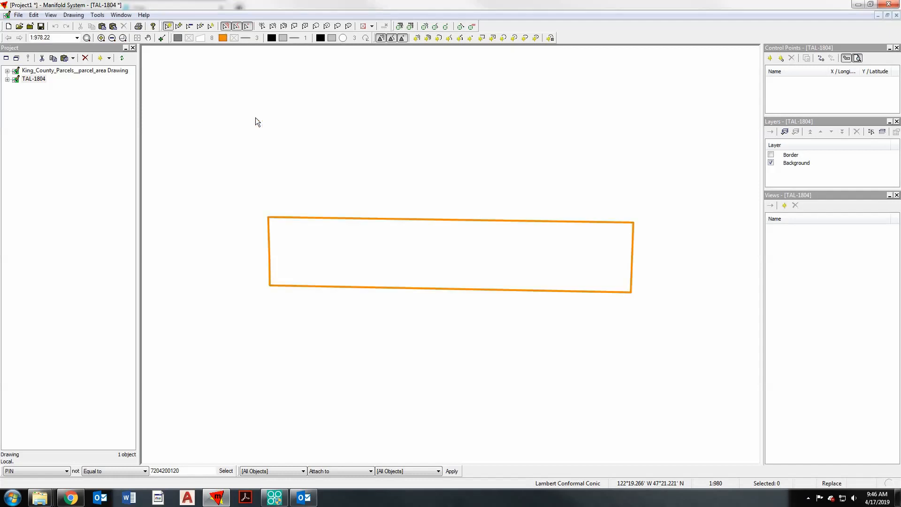
- Switch to the Washington Lidar Portal in Chrome and hide all project layers on the map
click(22, 77)
click(73, 496)
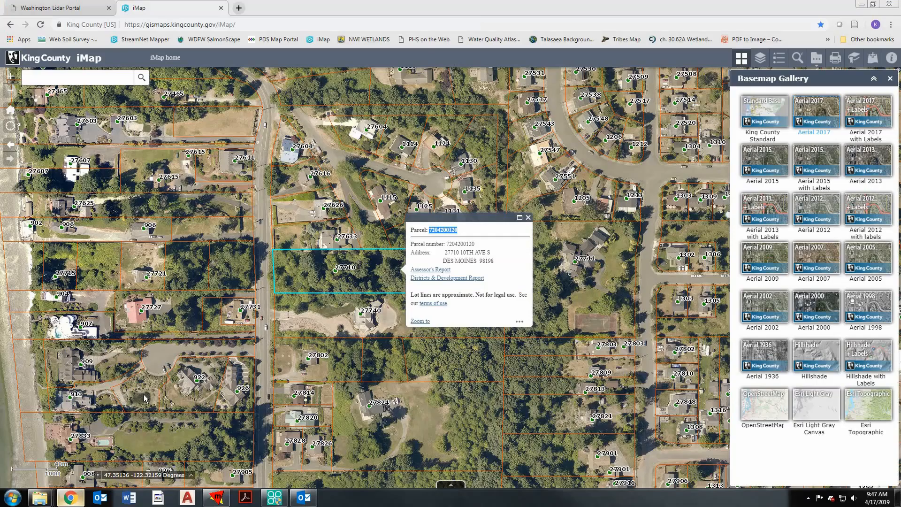
click(68, 8)
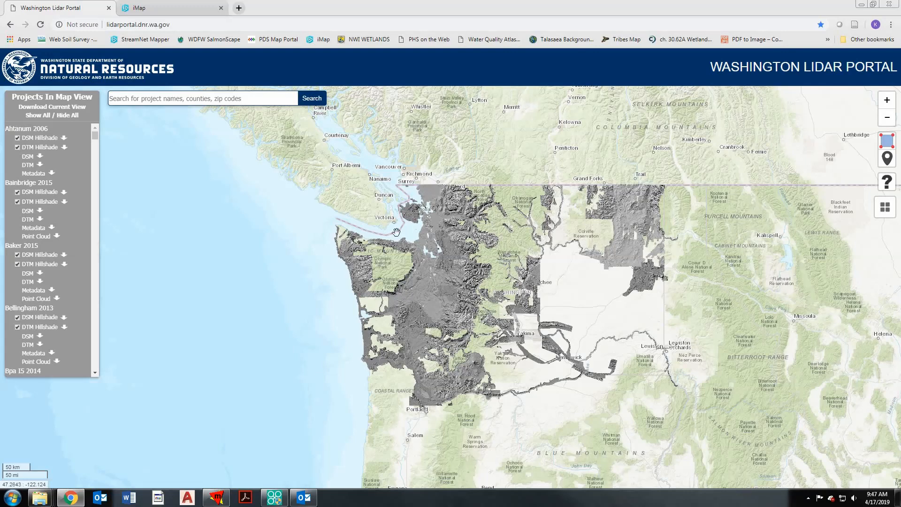
click(69, 116)
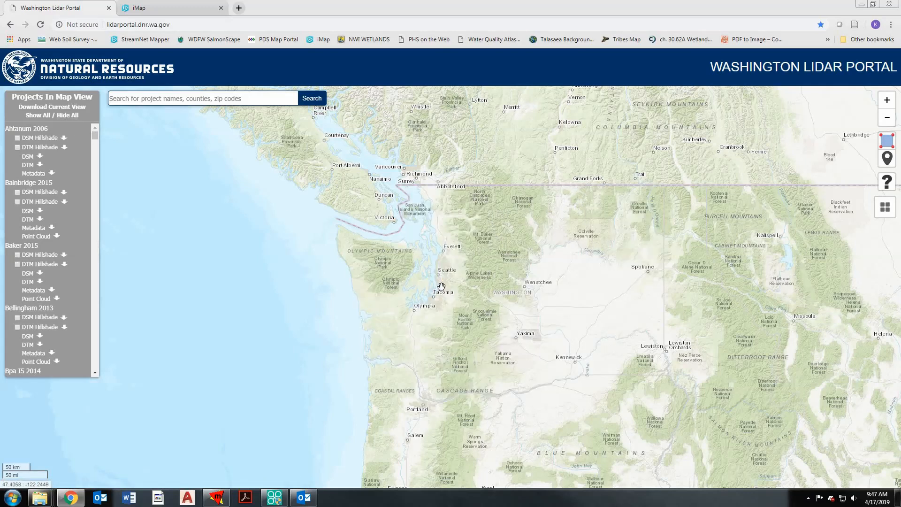
- Locate the wooded site parcel south of Des Moines on the map, using ESRI Imagery as the basemap
scroll(441, 286, up, 3)
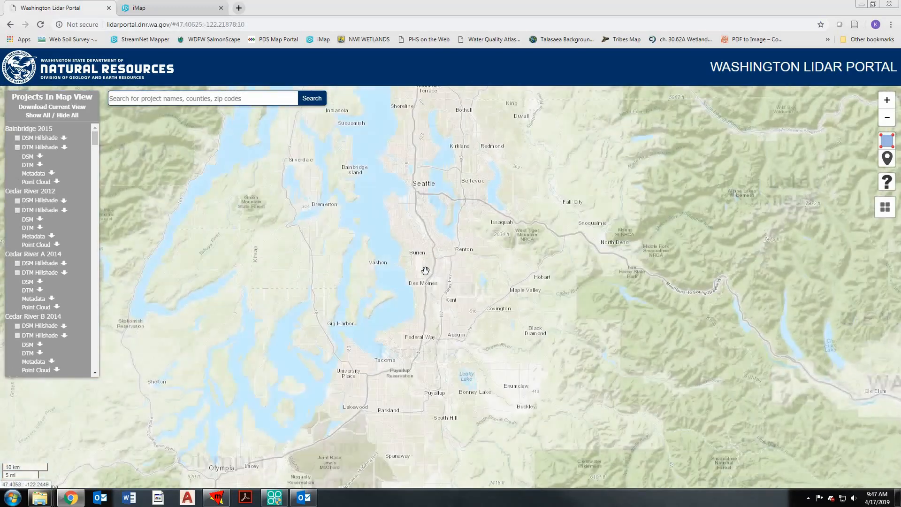
scroll(423, 282, up, 4)
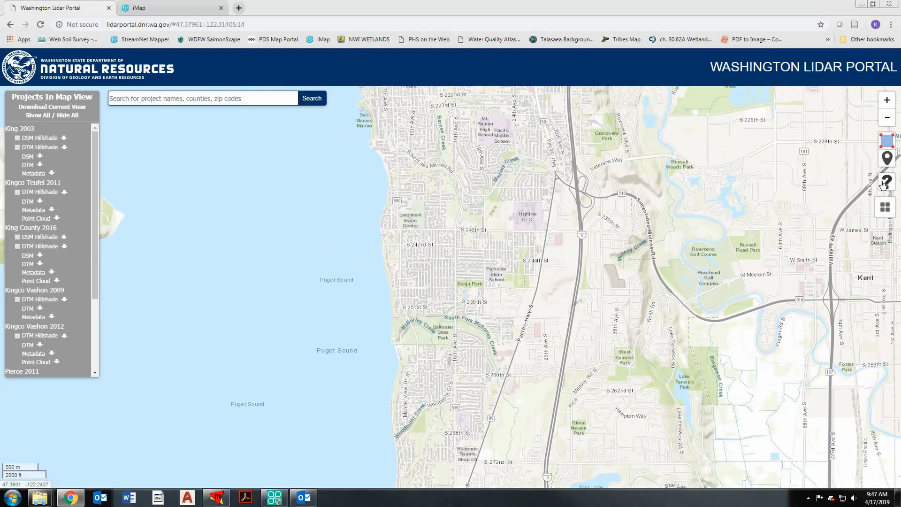
mouse_move(888, 209)
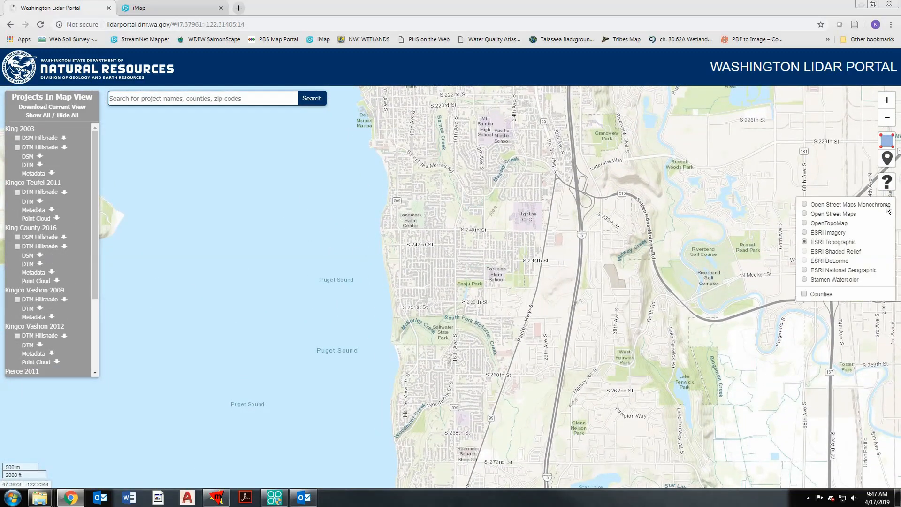
click(805, 233)
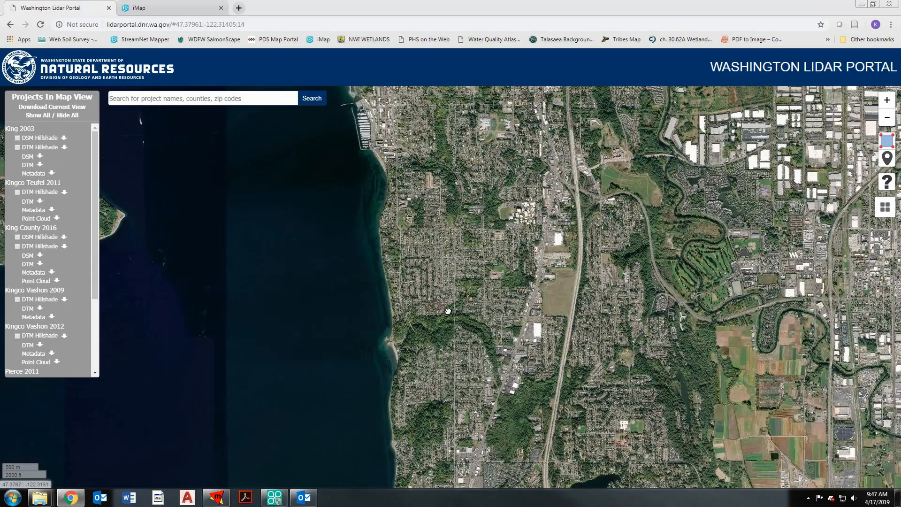
drag(445, 298, 454, 353)
scroll(402, 284, up, 3)
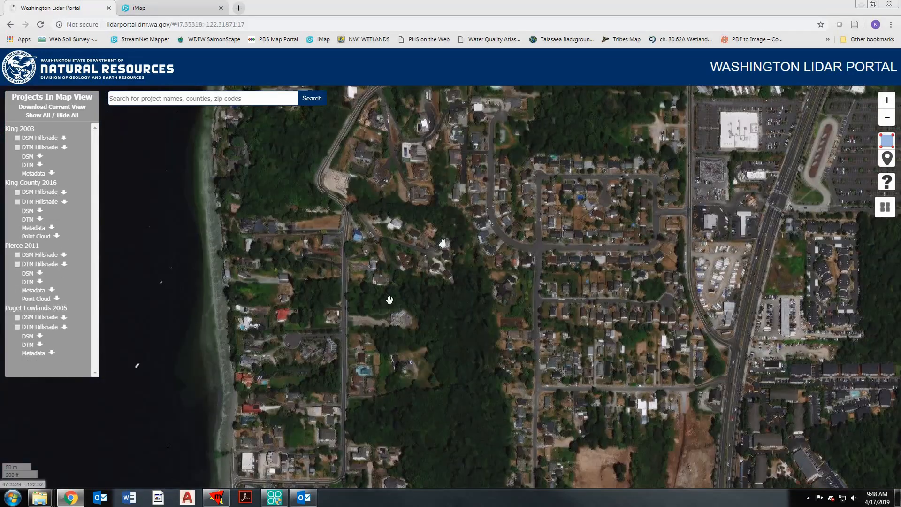
scroll(390, 301, up, 1)
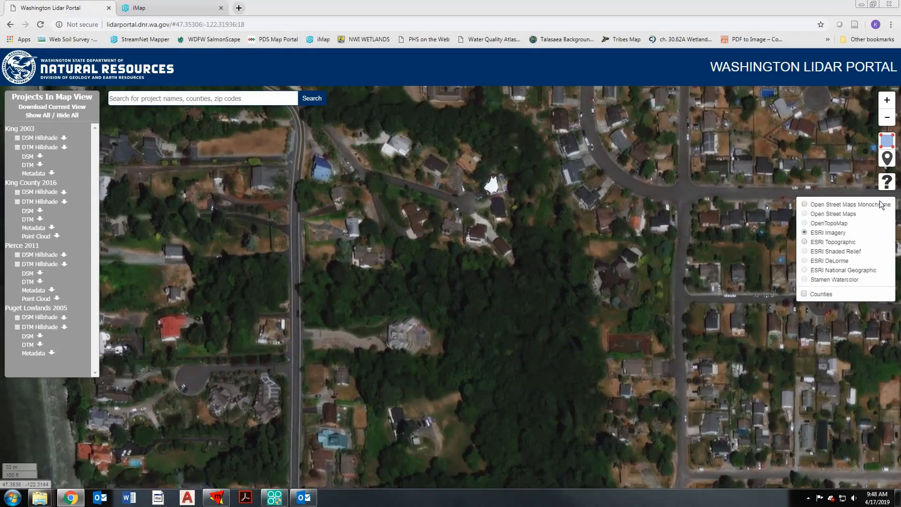
click(886, 147)
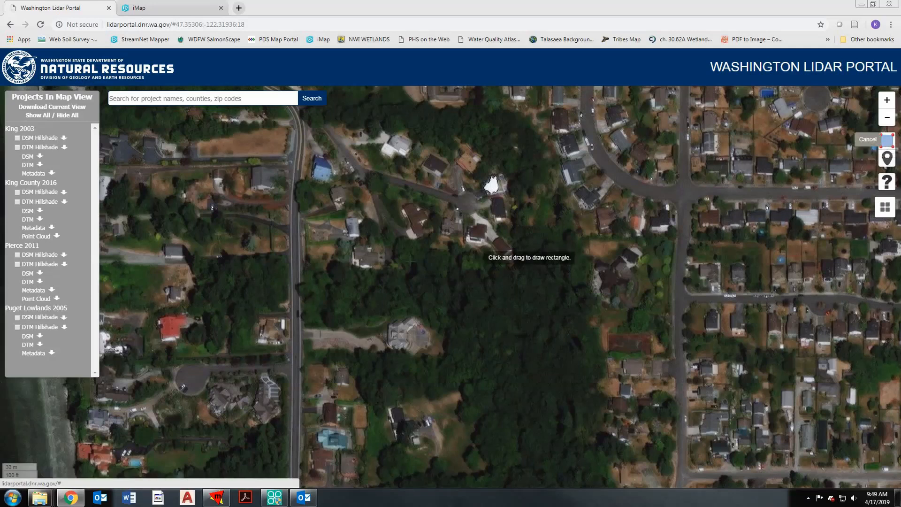
mouse_move(294, 222)
mouse_down()
mouse_move(424, 322)
mouse_move(537, 359)
mouse_move(615, 361)
mouse_up()
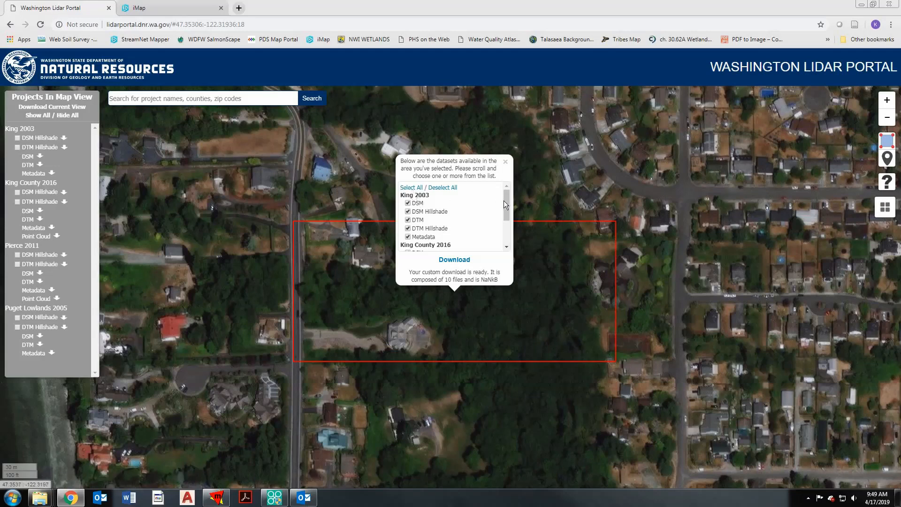
mouse_move(507, 202)
mouse_down()
mouse_move(508, 234)
mouse_move(505, 199)
mouse_up()
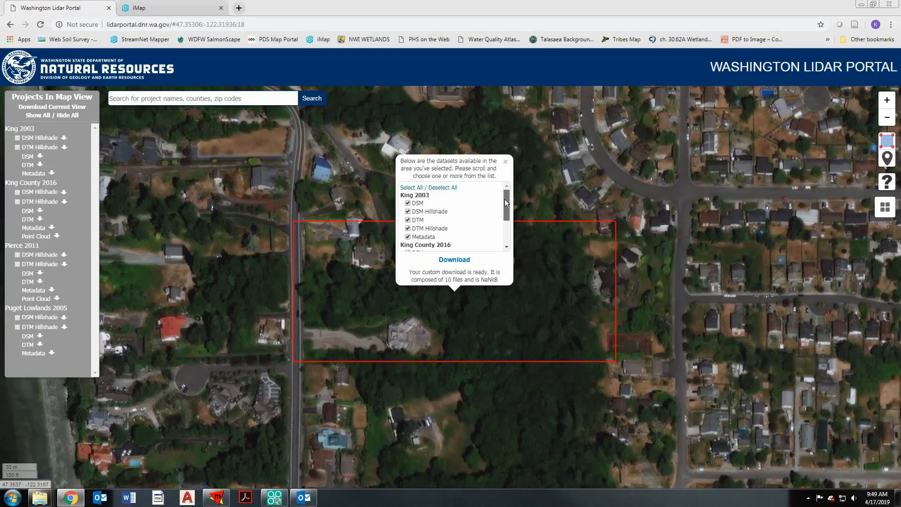
click(435, 188)
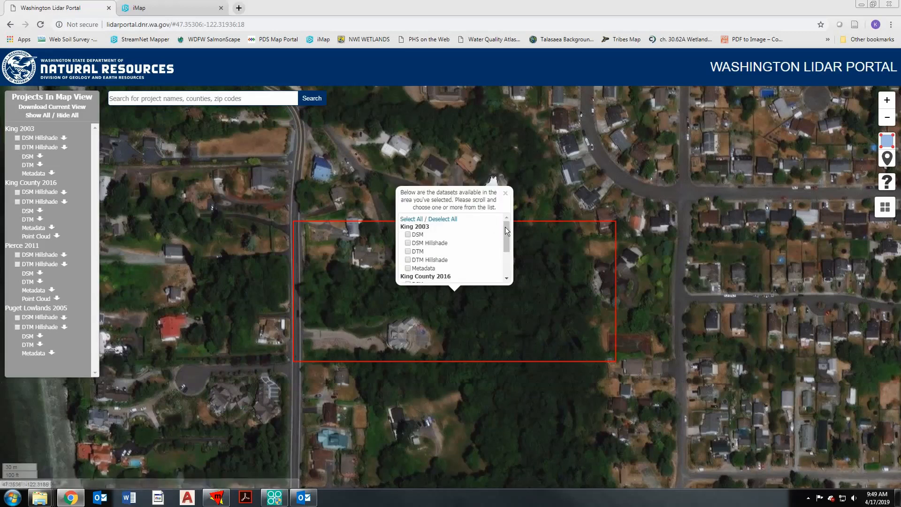
drag(506, 232, 503, 251)
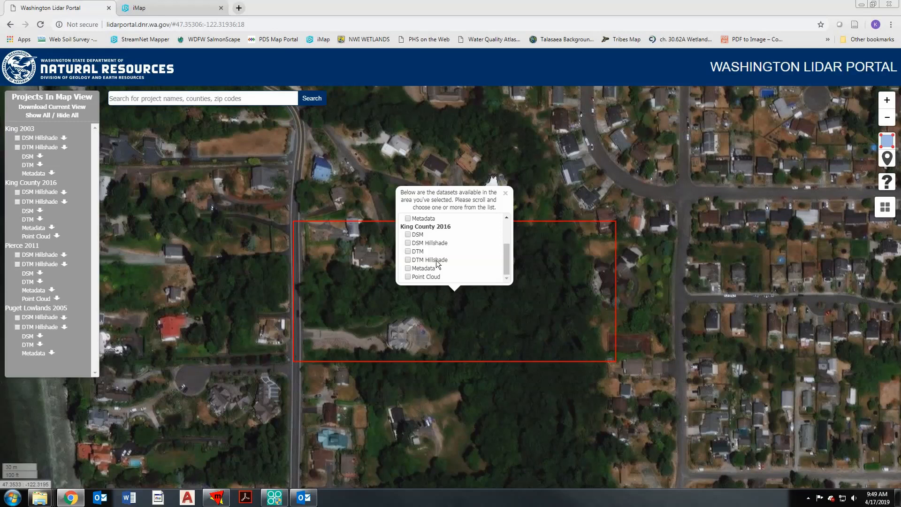
- Close the dataset list and examine the site in the King County 2016 DSM Hillshade and DTM Hillshade layers, one after the other
click(17, 192)
click(505, 193)
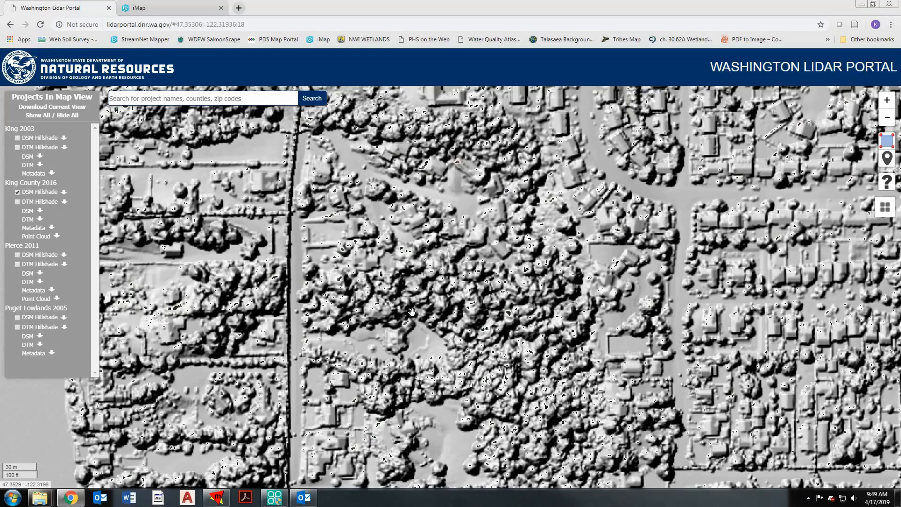
click(17, 192)
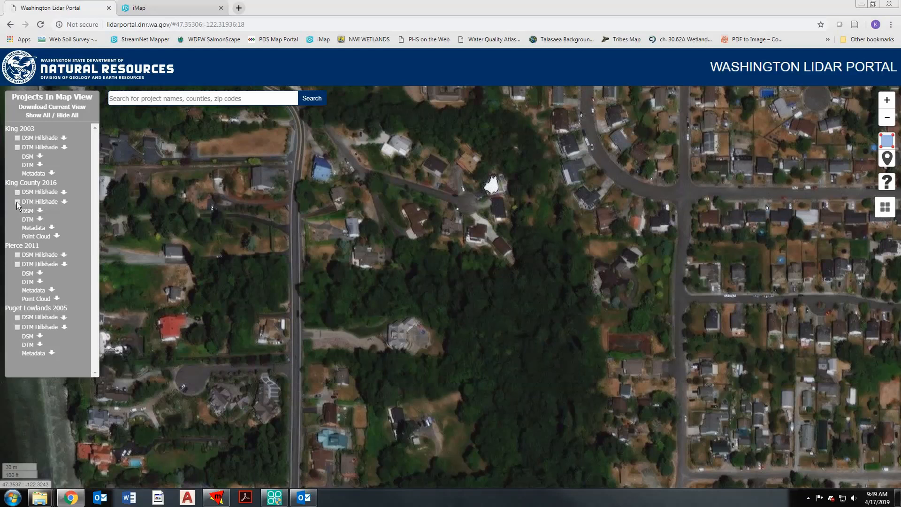
click(17, 201)
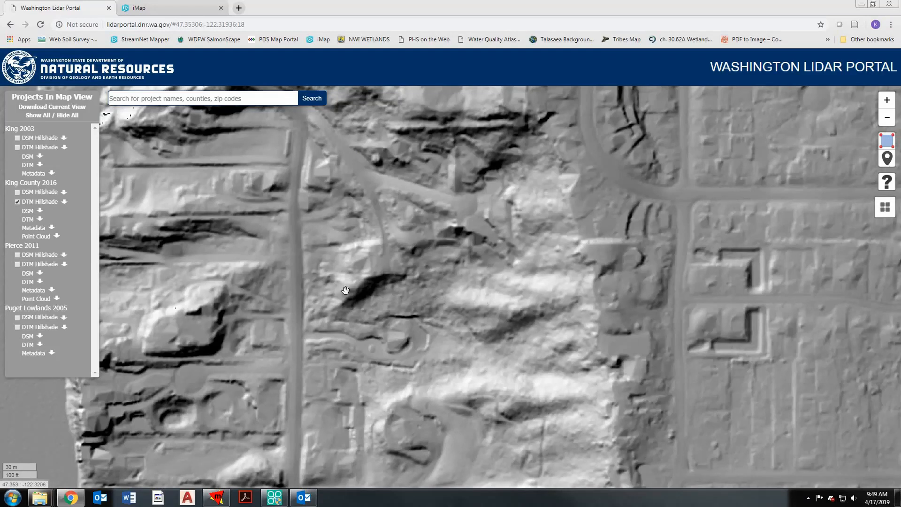
click(18, 201)
- Select a rectangular area of interest around the wooded parcel and download only its King County 2016 DTM dataset
click(882, 141)
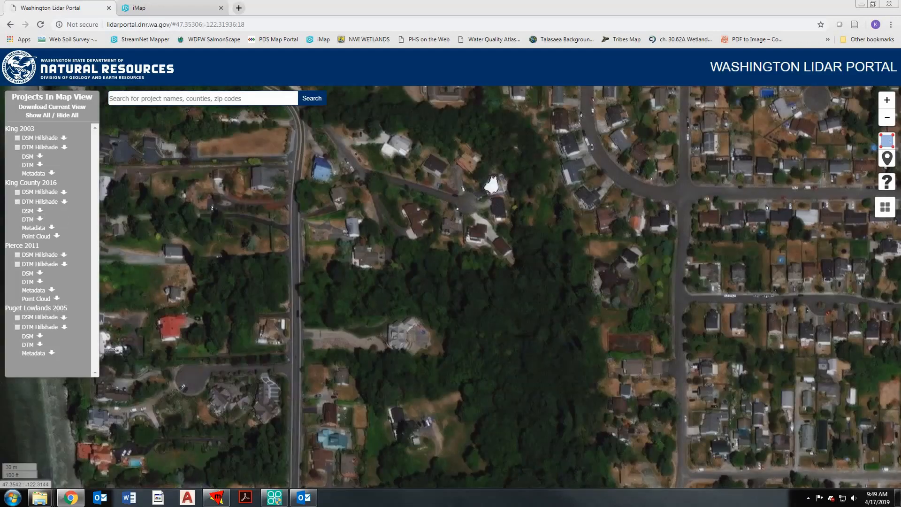
drag(269, 240, 617, 353)
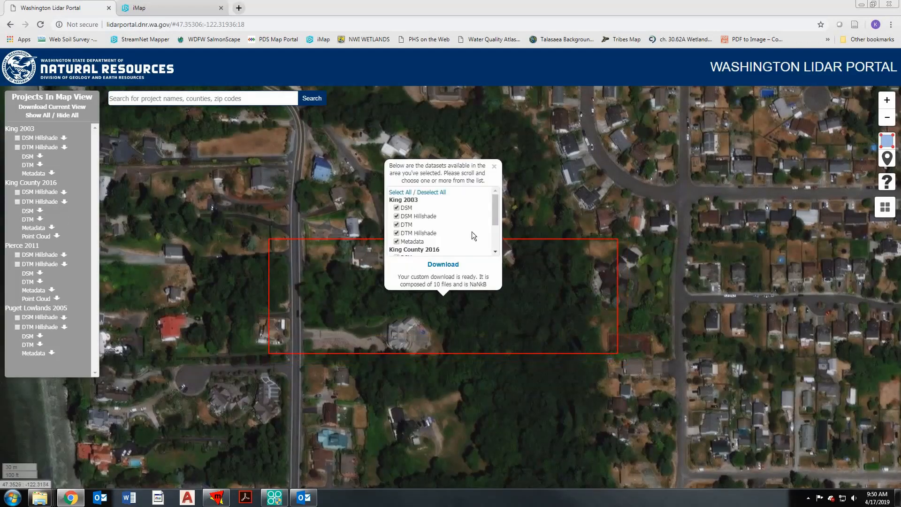
click(431, 192)
scroll(494, 258, down, 2)
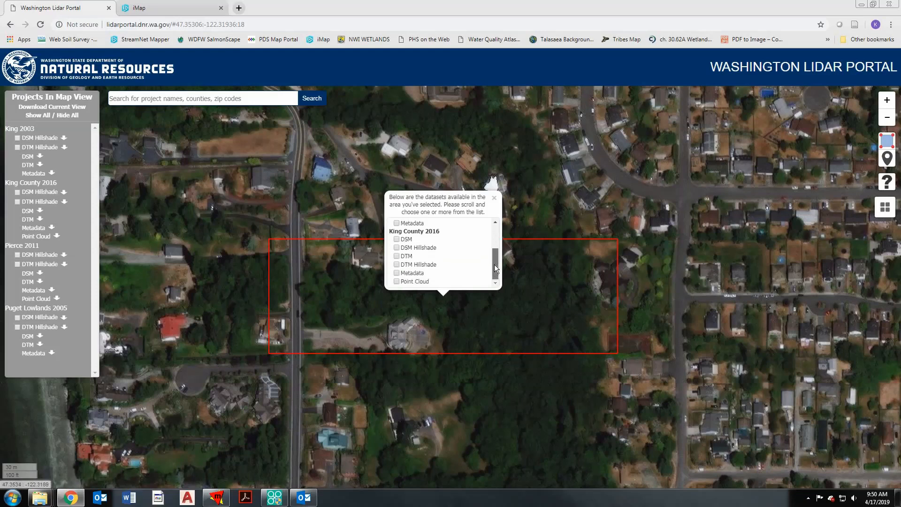
click(397, 256)
click(441, 265)
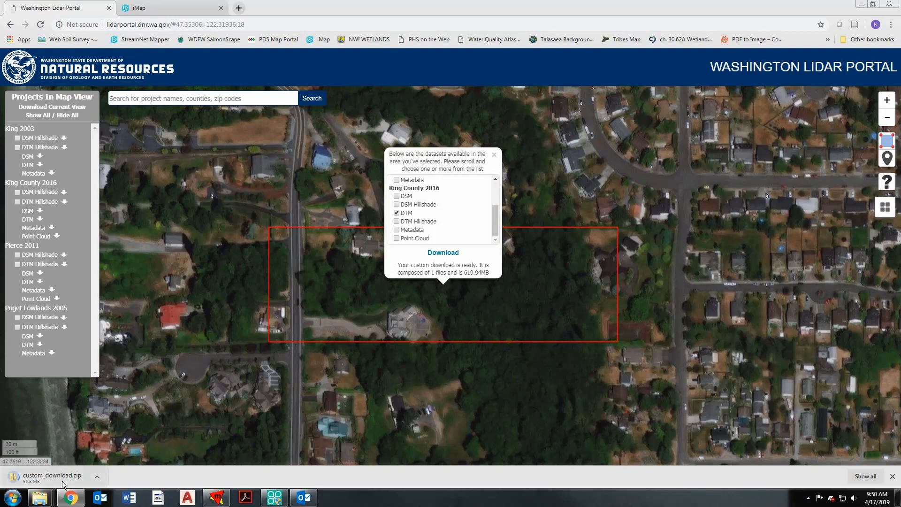
- Show the downloaded custom_download.zip in its Downloads folder and cut the file
click(95, 476)
click(124, 446)
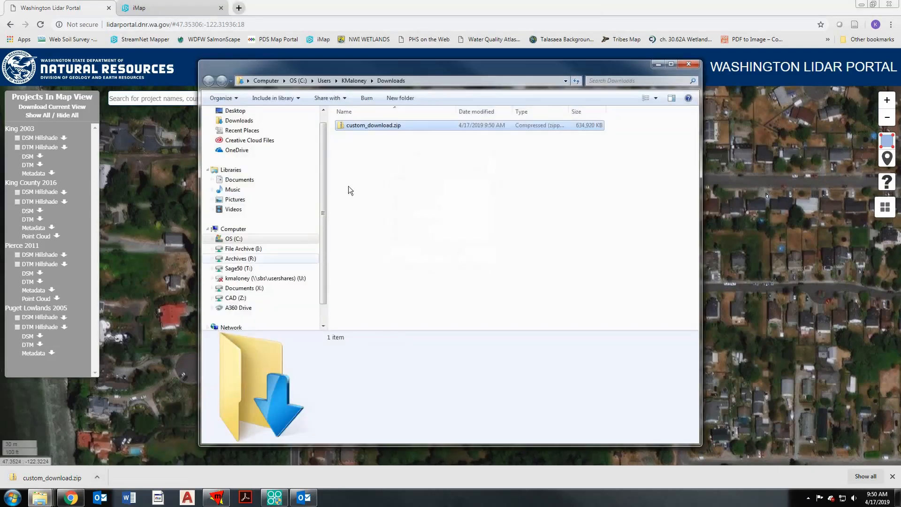
right_click(382, 125)
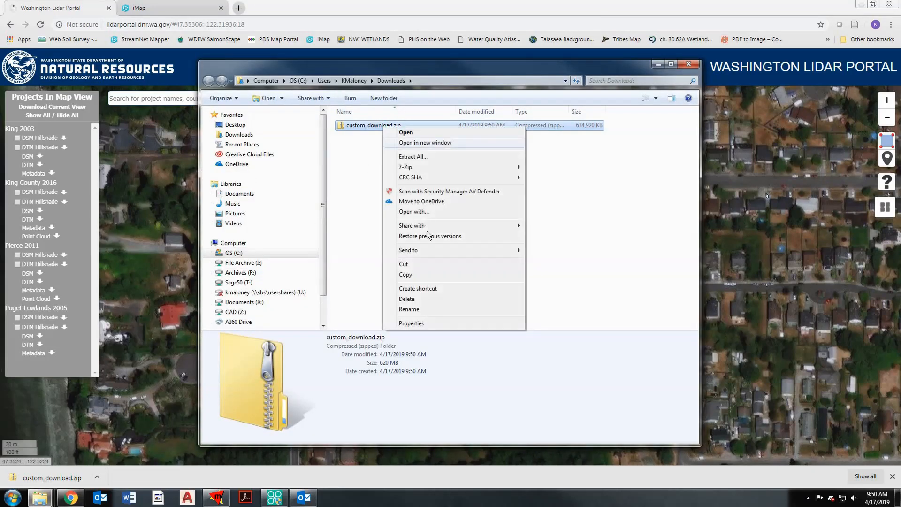
click(419, 262)
click(404, 185)
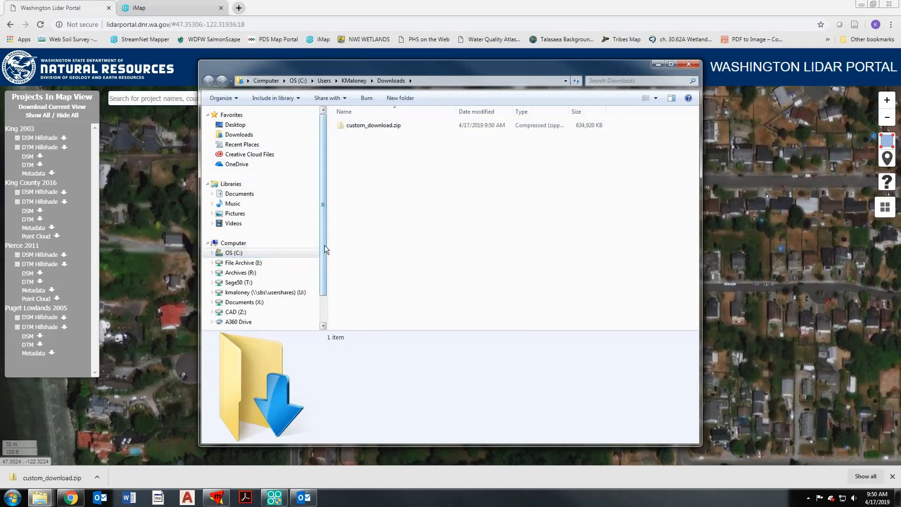
- Browse on the Documents (X:) drive to the GIS folder of TAL-1804 within Tal 1800 to 1899
drag(326, 241, 326, 263)
click(253, 278)
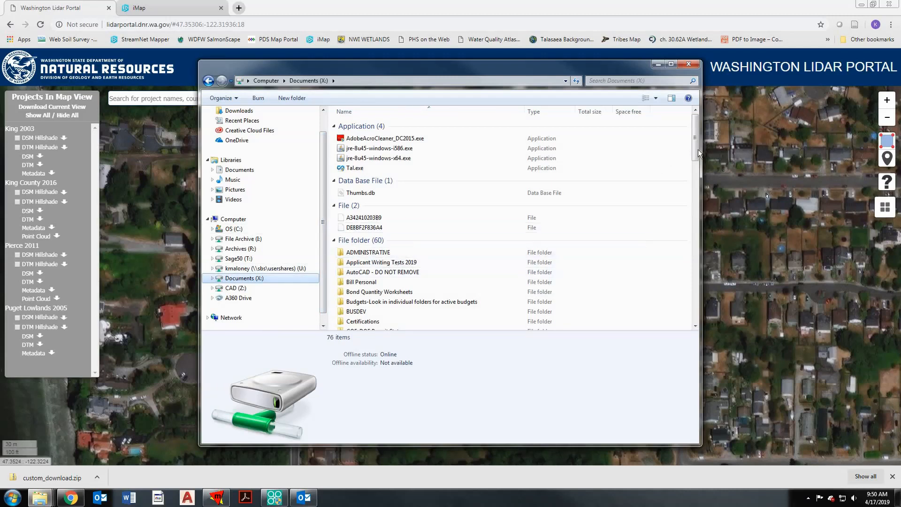
drag(697, 149, 704, 263)
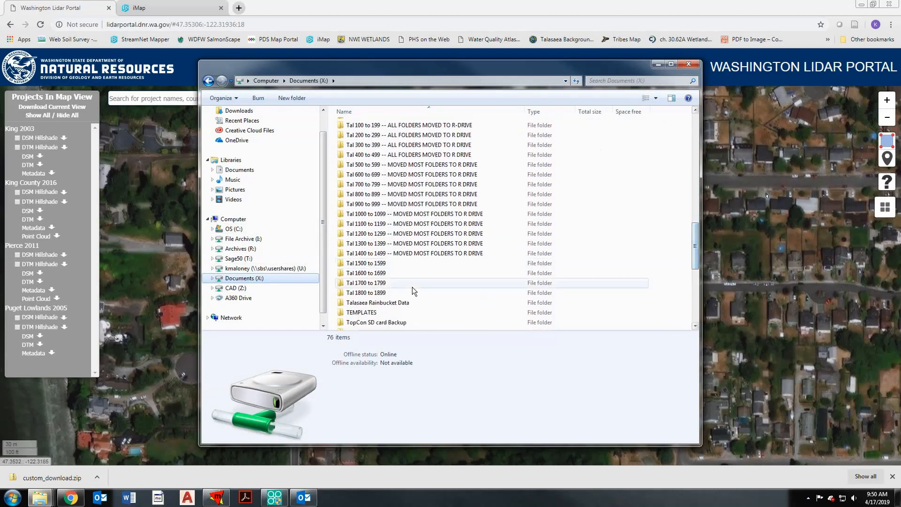
double_click(397, 292)
double_click(399, 165)
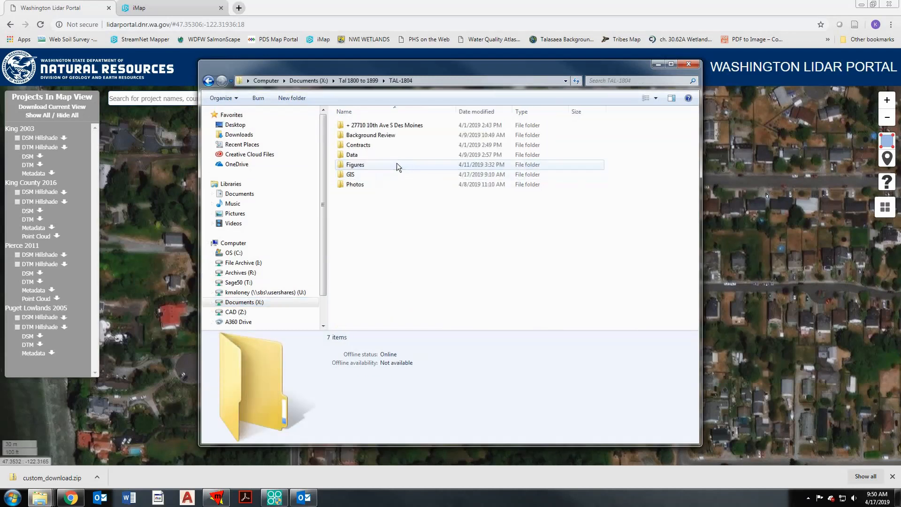
double_click(380, 175)
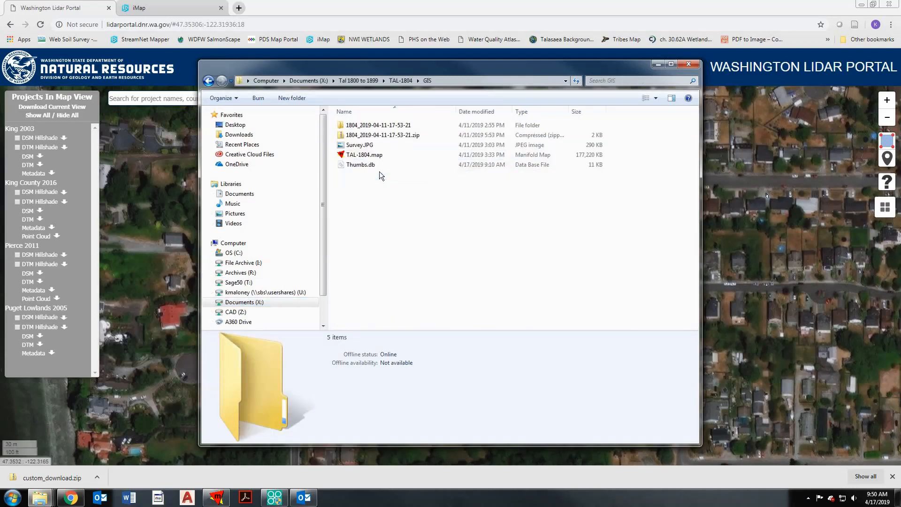
- Create a new folder named Data inside the GIS folder
right_click(373, 184)
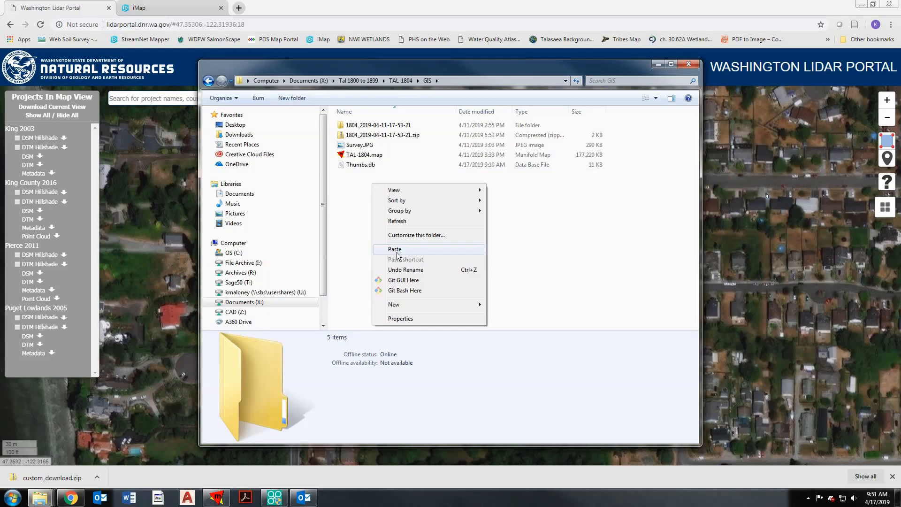
mouse_move(484, 304)
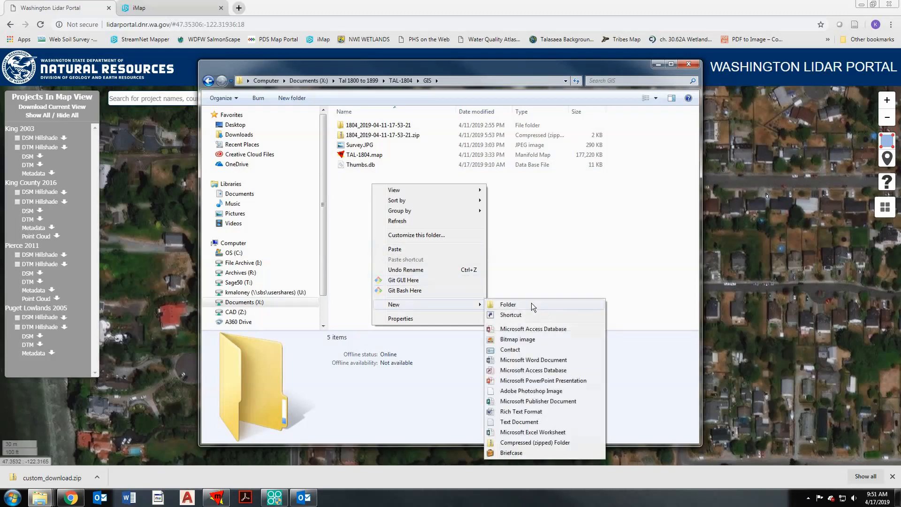
click(531, 302)
text(Data)
key(Return)
- Paste custom_download.zip into the Data folder and extract it to the suggested custom_download folder
double_click(361, 173)
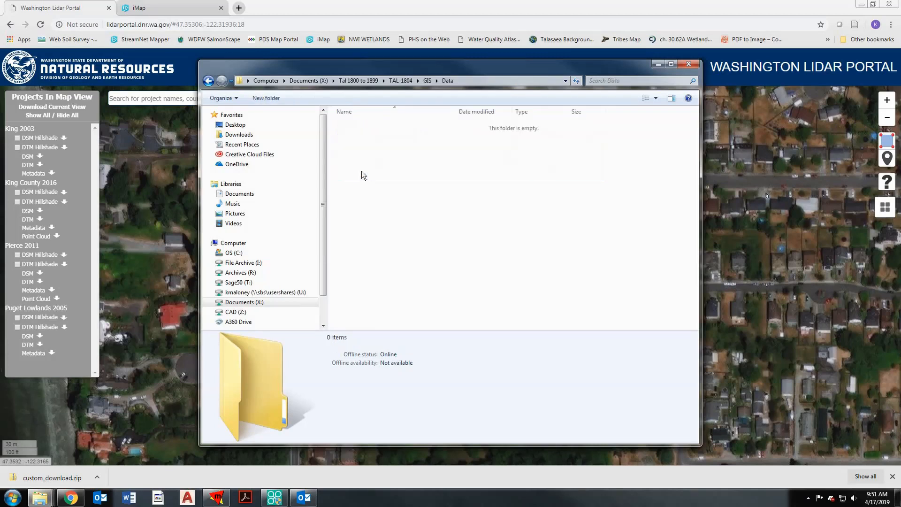
right_click(362, 171)
click(376, 236)
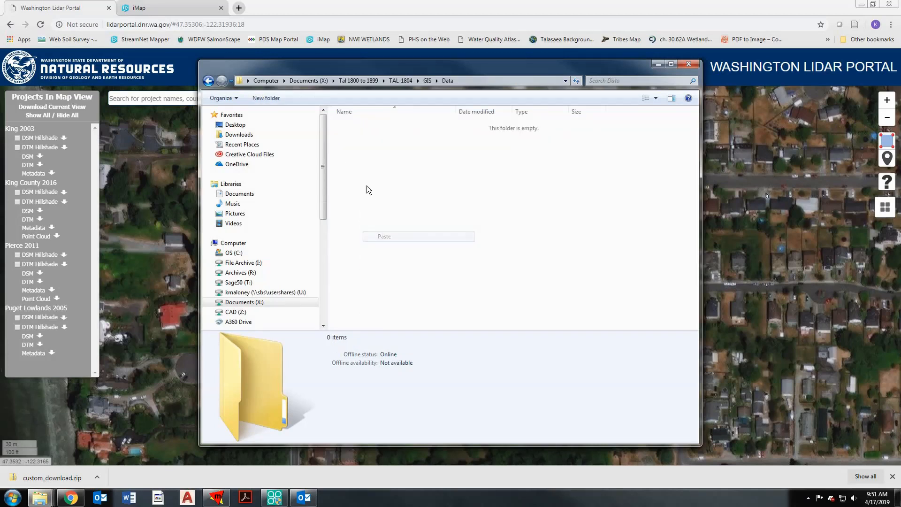
right_click(354, 125)
click(395, 156)
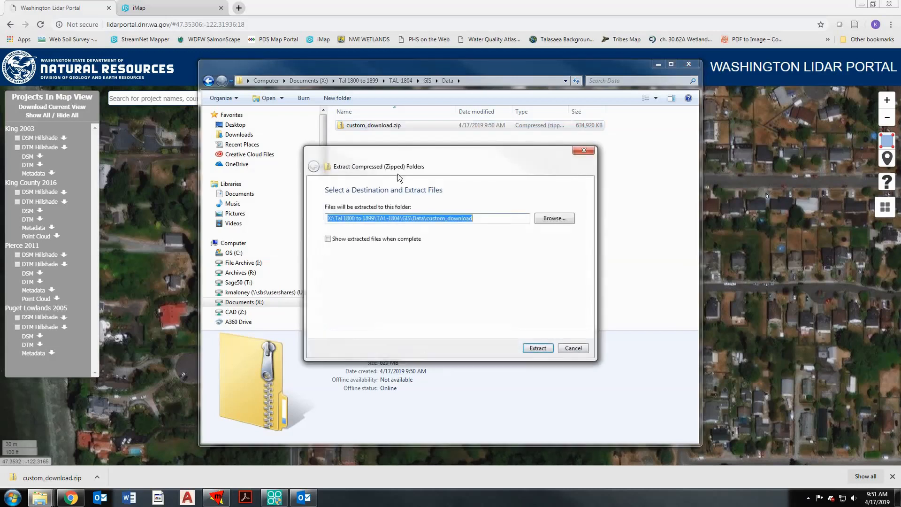
click(537, 348)
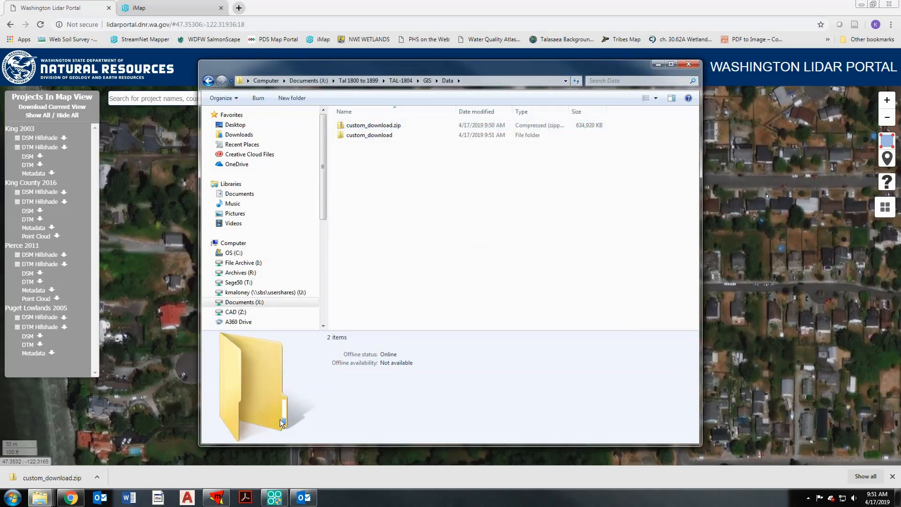
- Switch to Manifold System, start a surface import and browse to the TAL-1804 GIS folder on Documents (X:)
click(216, 499)
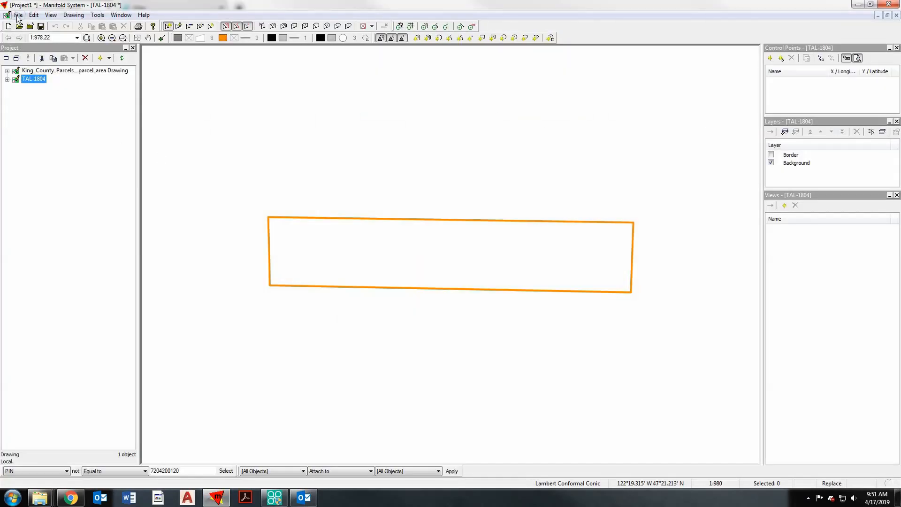
click(18, 15)
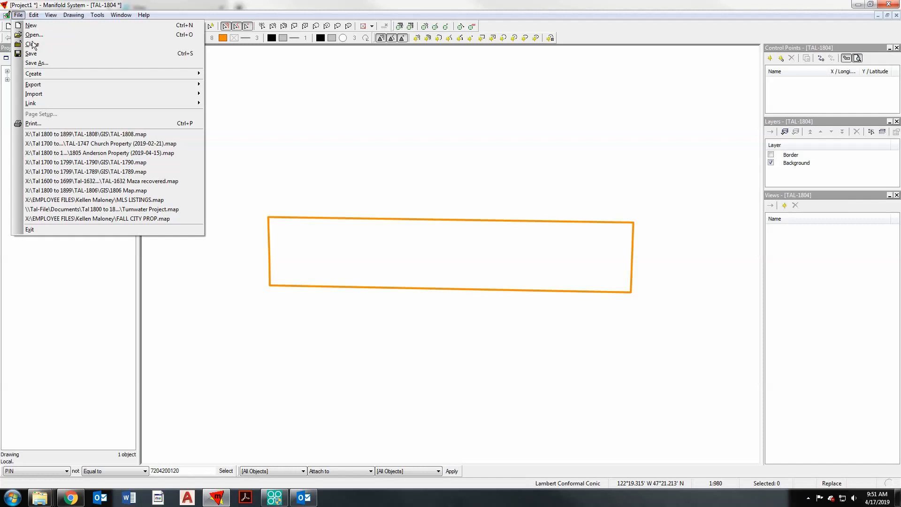
mouse_move(69, 94)
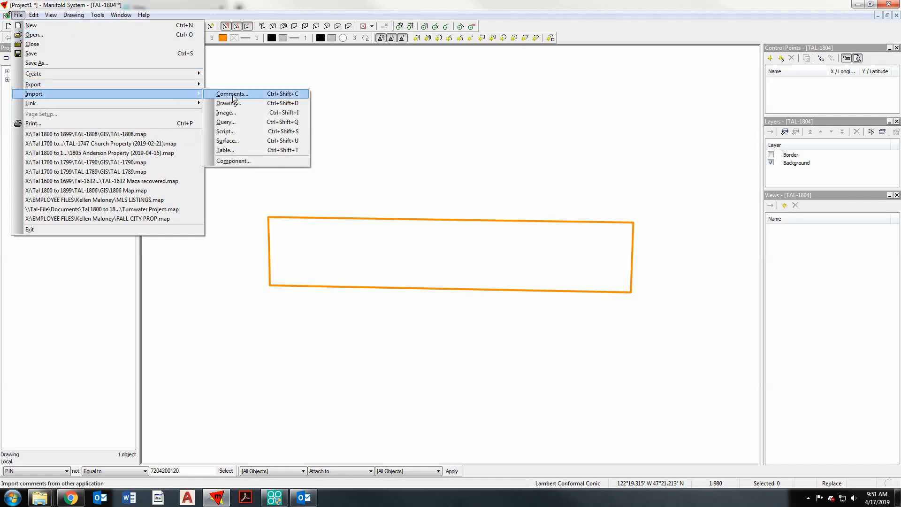
click(255, 143)
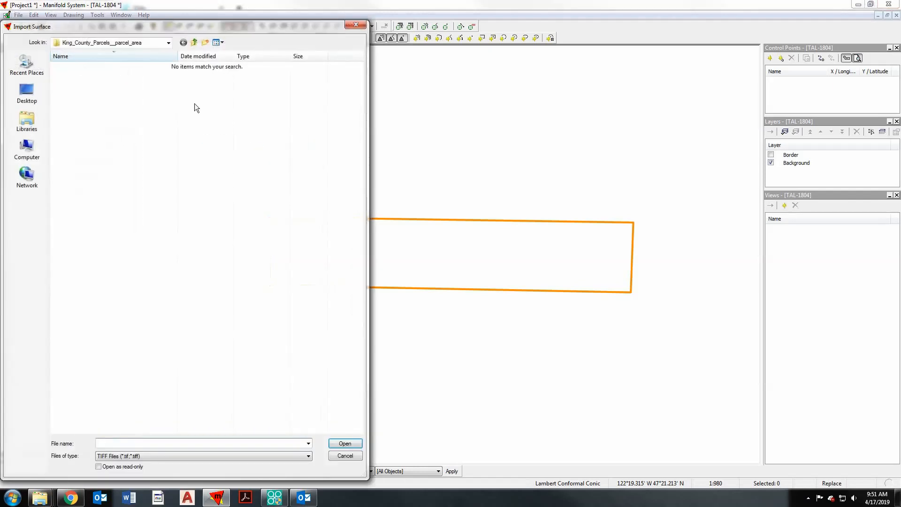
click(166, 44)
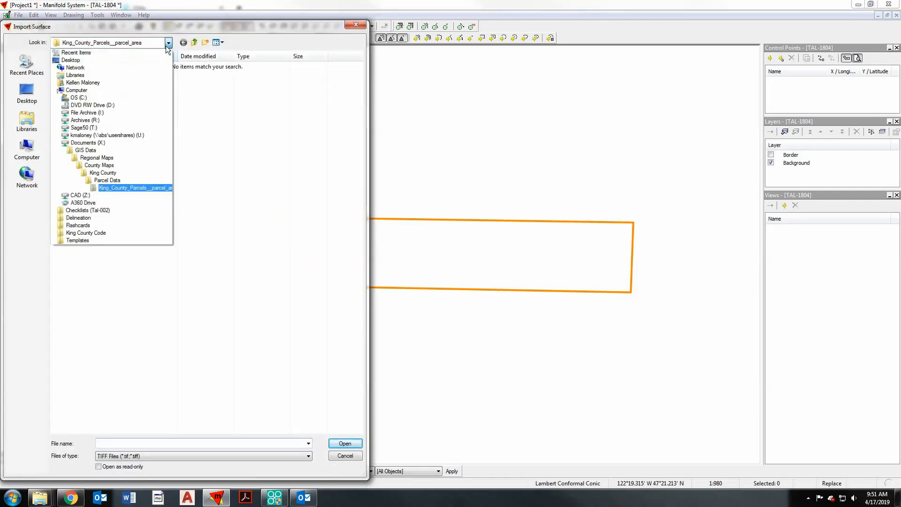
click(88, 143)
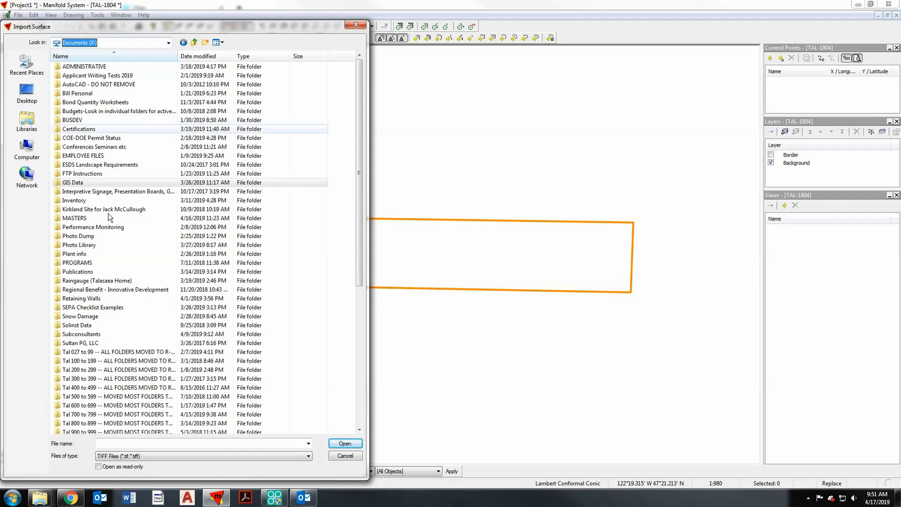
scroll(136, 211, down, 5)
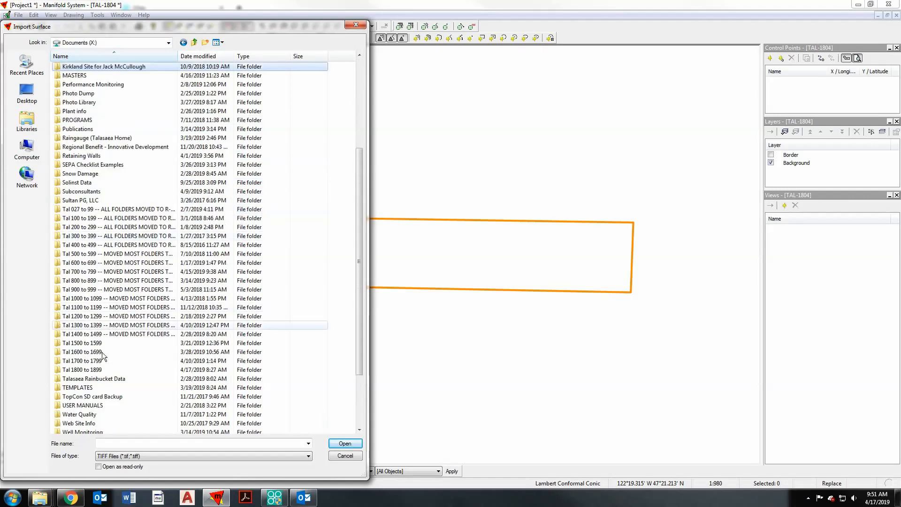
double_click(98, 370)
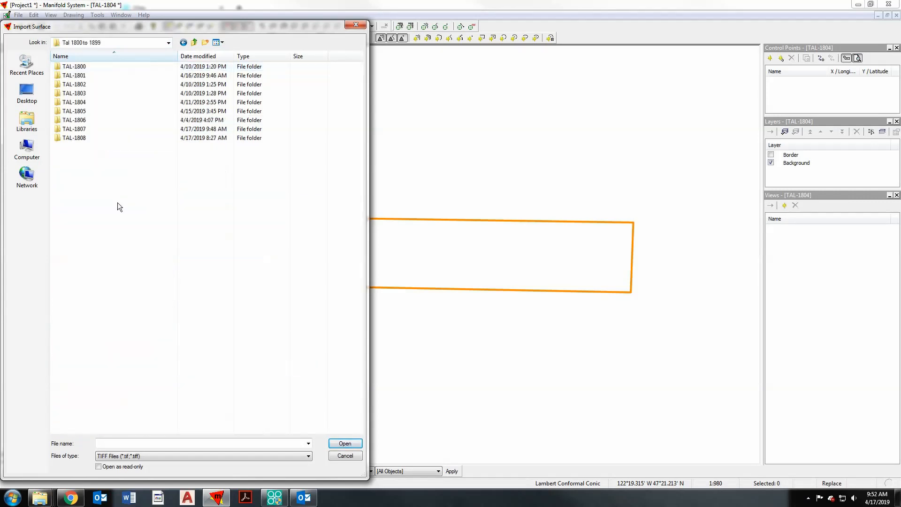
double_click(97, 102)
double_click(100, 112)
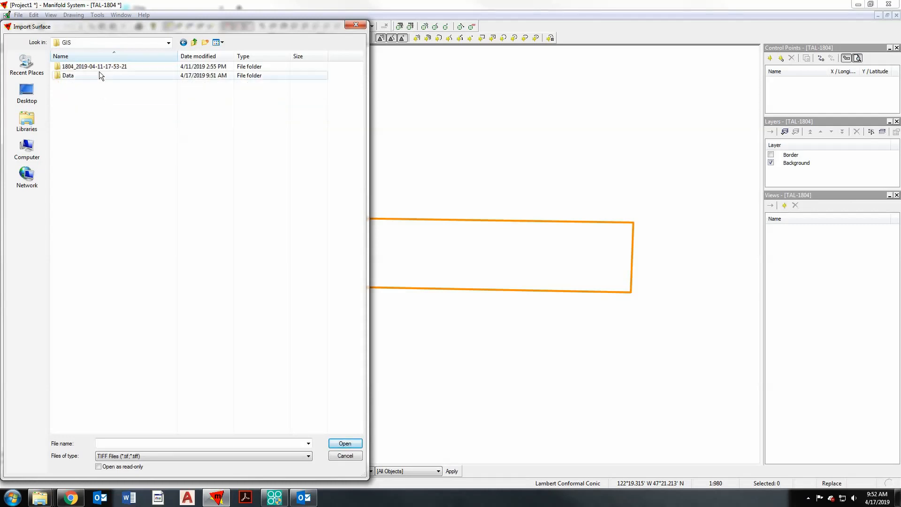
- Import king_county_2016_dtm_27.tif as a TIFF surface from the extracted king_county_2016 dtm folder under Data
double_click(98, 74)
double_click(120, 67)
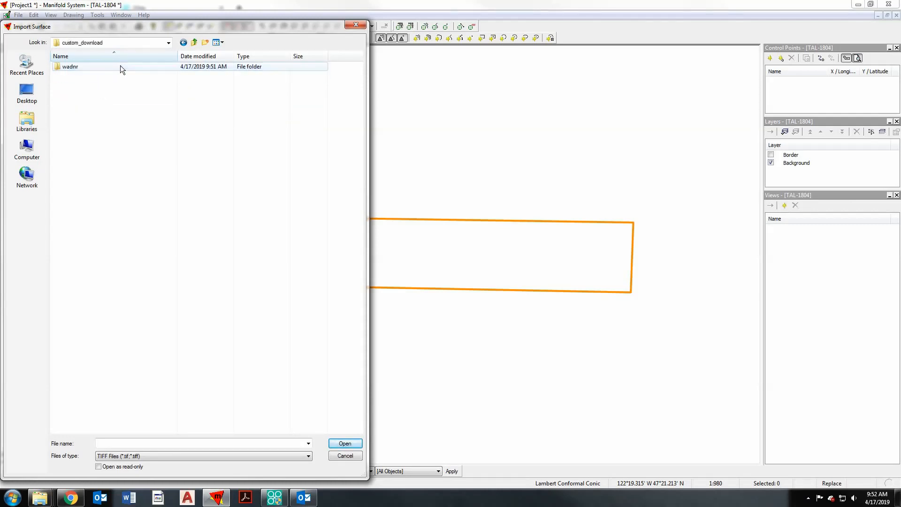
double_click(120, 67)
double_click(120, 66)
double_click(120, 66)
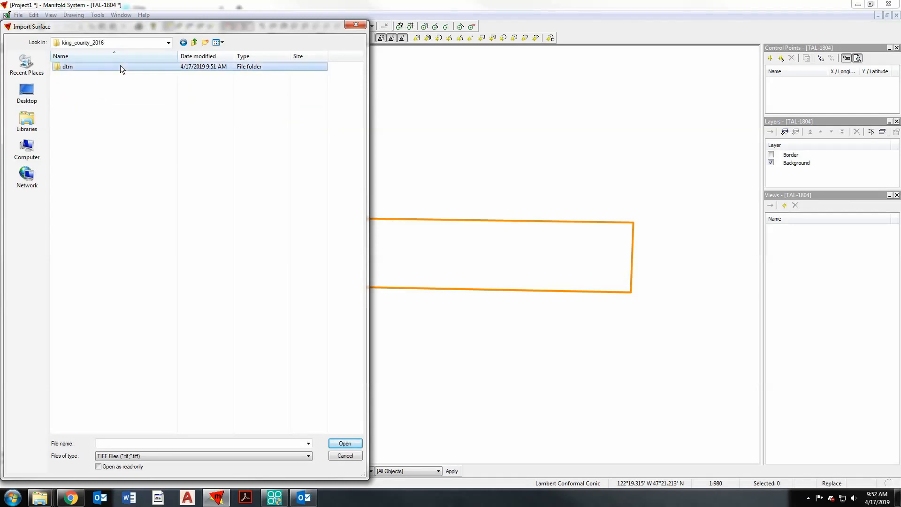
double_click(120, 67)
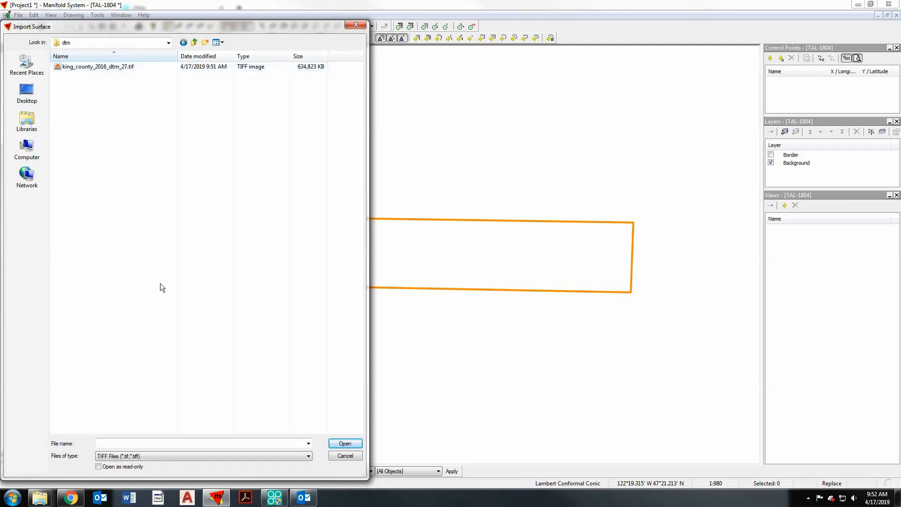
click(182, 454)
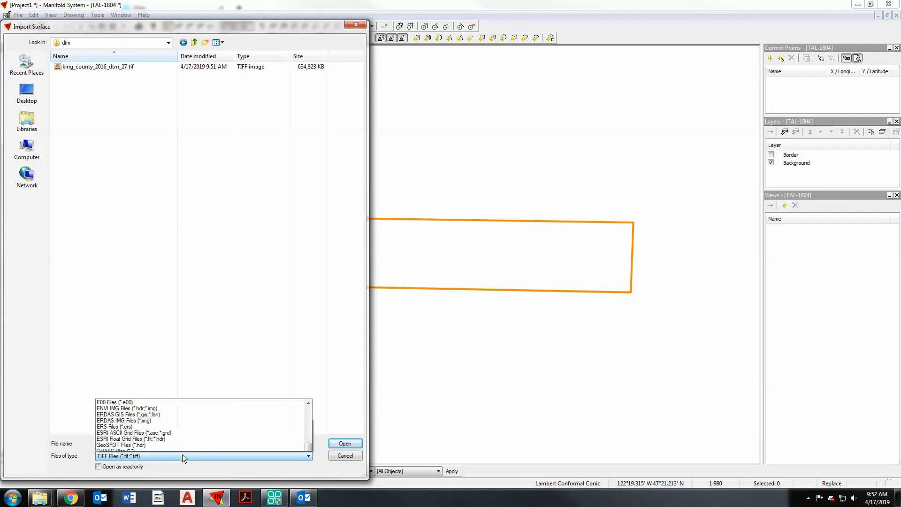
click(143, 457)
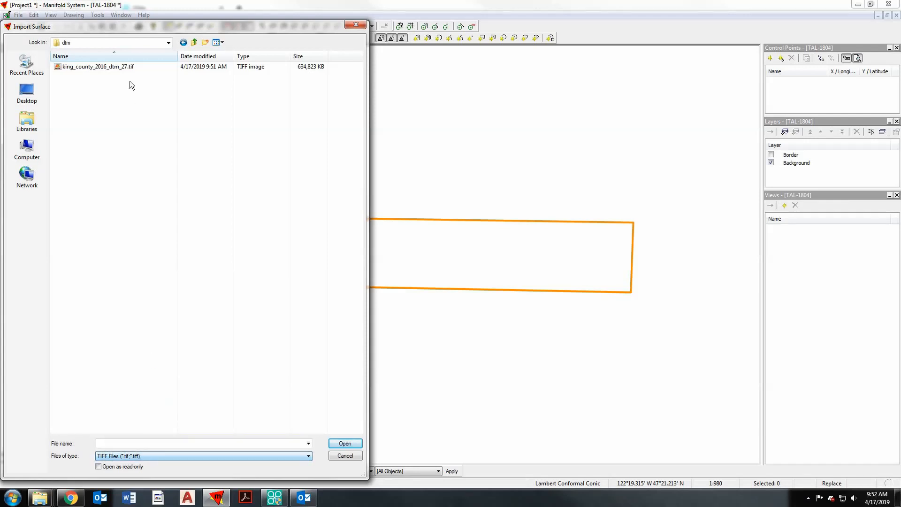
click(129, 67)
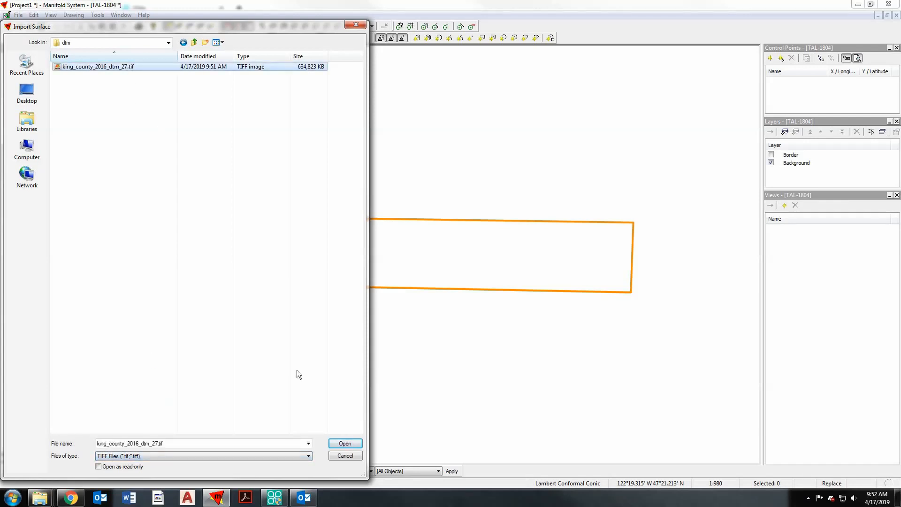
click(349, 444)
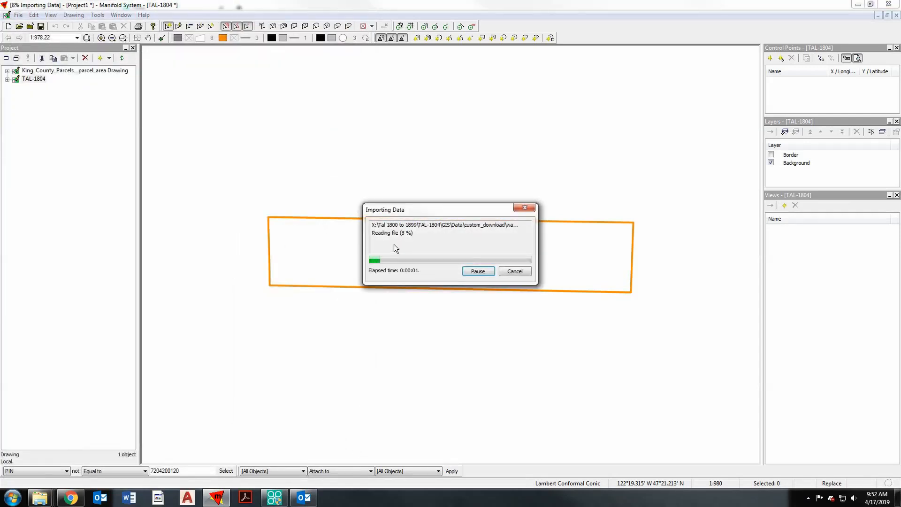
- Open the imported King_county_2016_dtm_27 surface in its own window, leaving its name as is
click(71, 138)
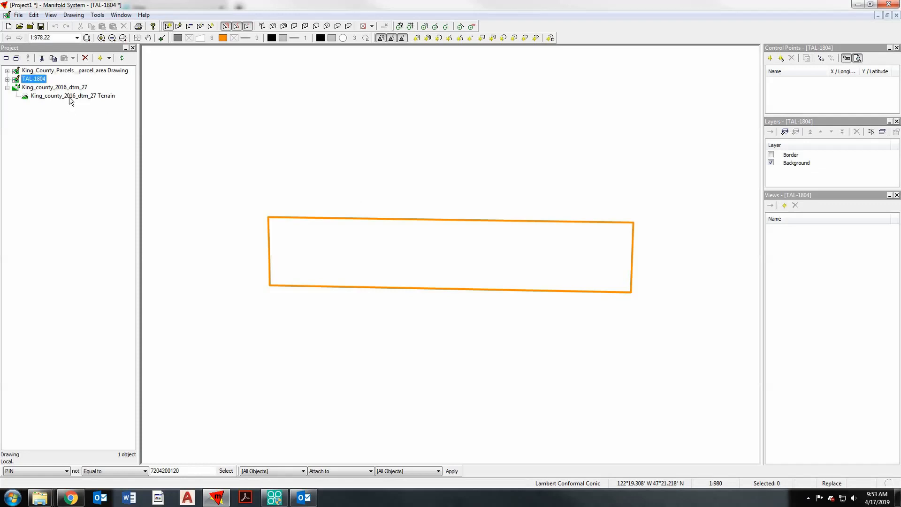
click(68, 89)
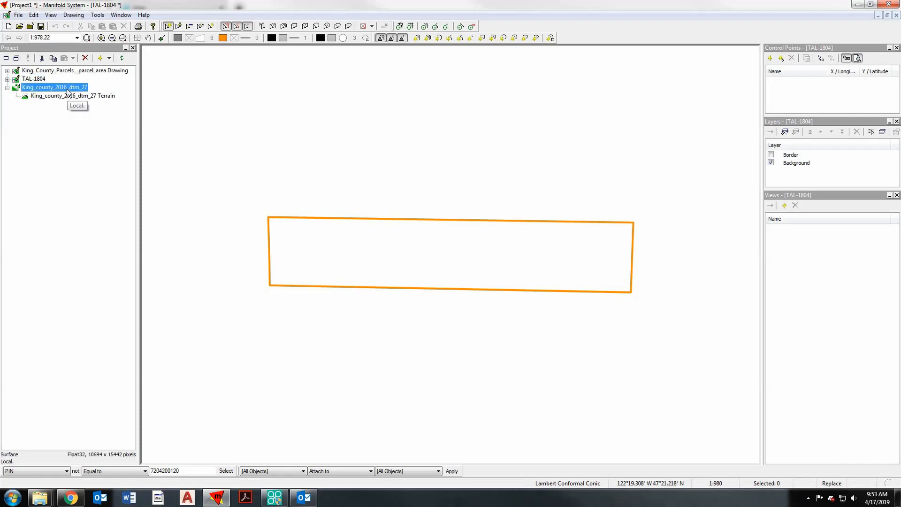
click(67, 90)
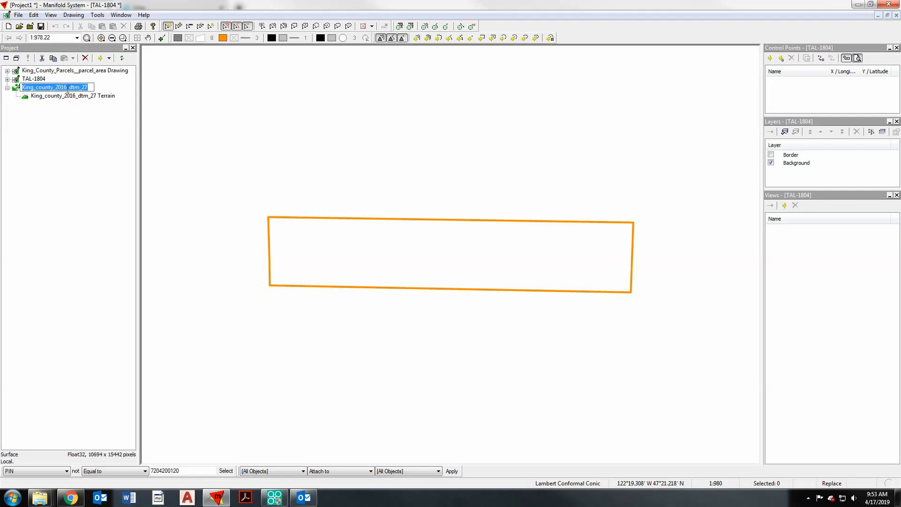
click(70, 95)
double_click(69, 89)
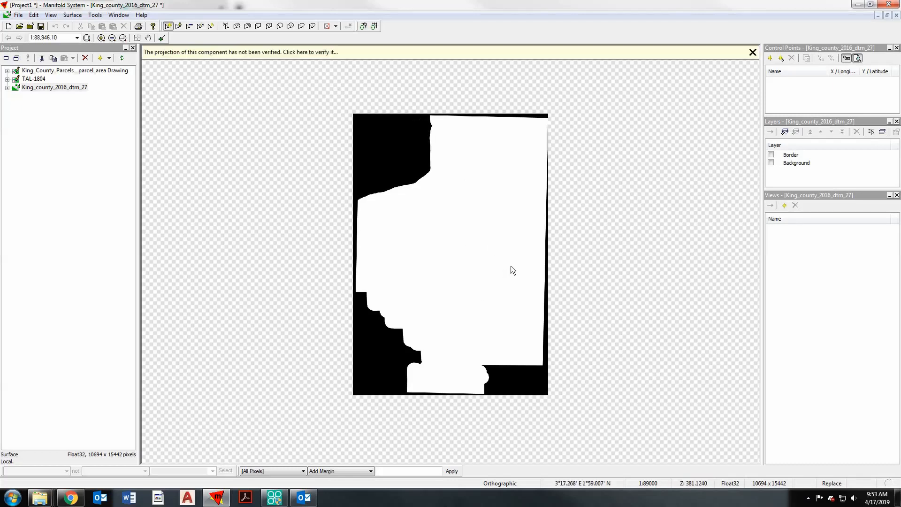
- Assign the King_county_2016_dtm_27 surface the State Plane - Washington South projection from the National Grids' State Plane (NAD 83, feet) group
right_click(79, 90)
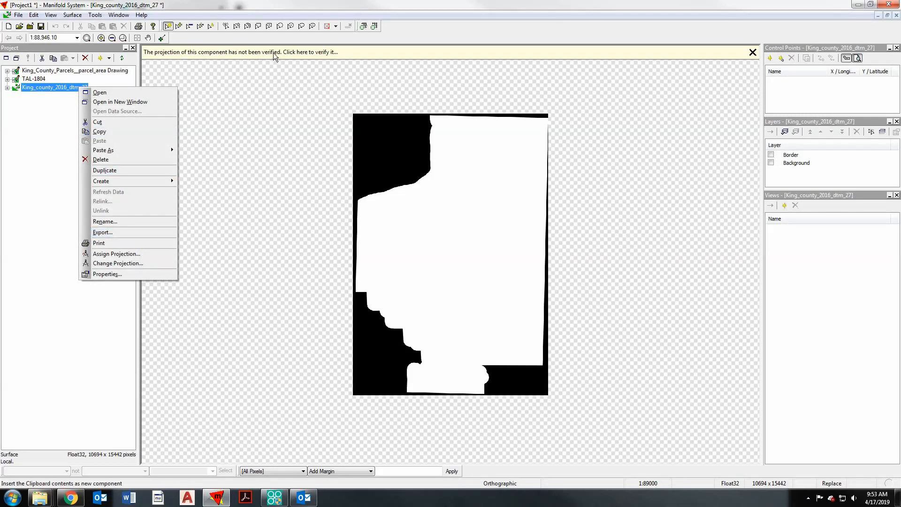
key(Return)
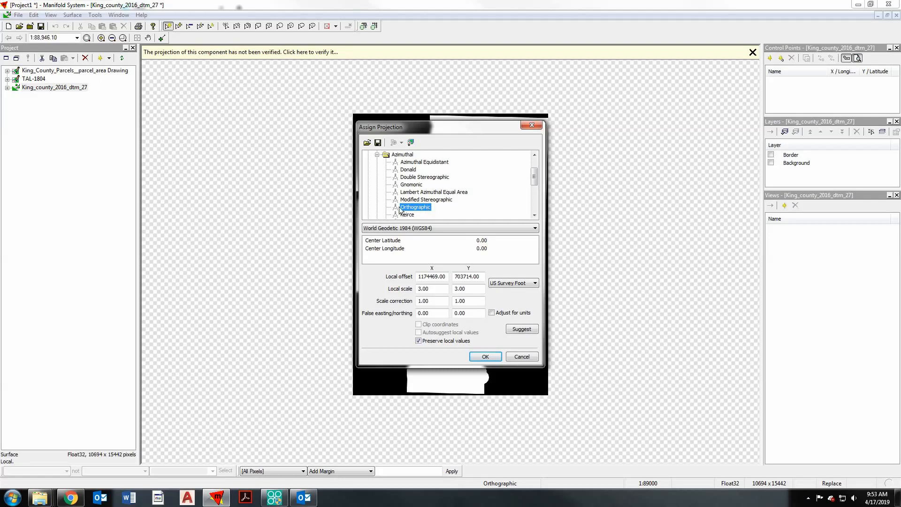
click(378, 155)
scroll(399, 187, up, 2)
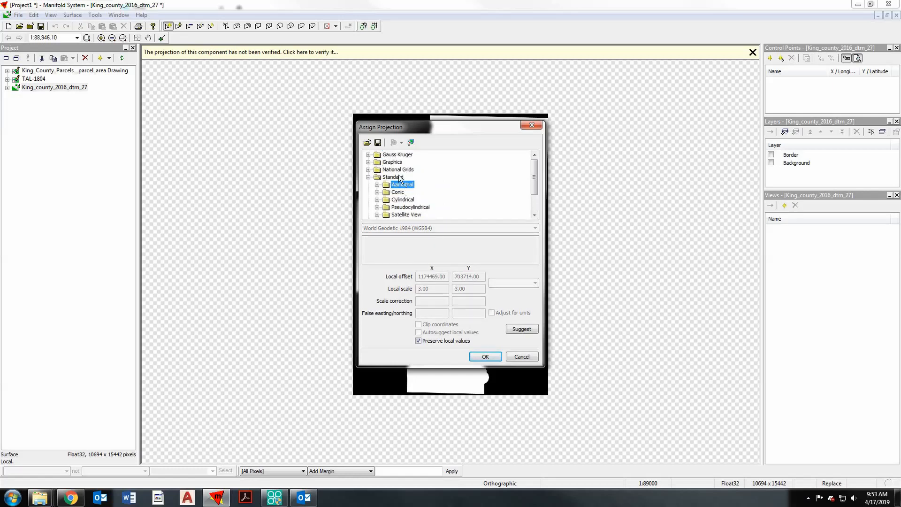
click(369, 169)
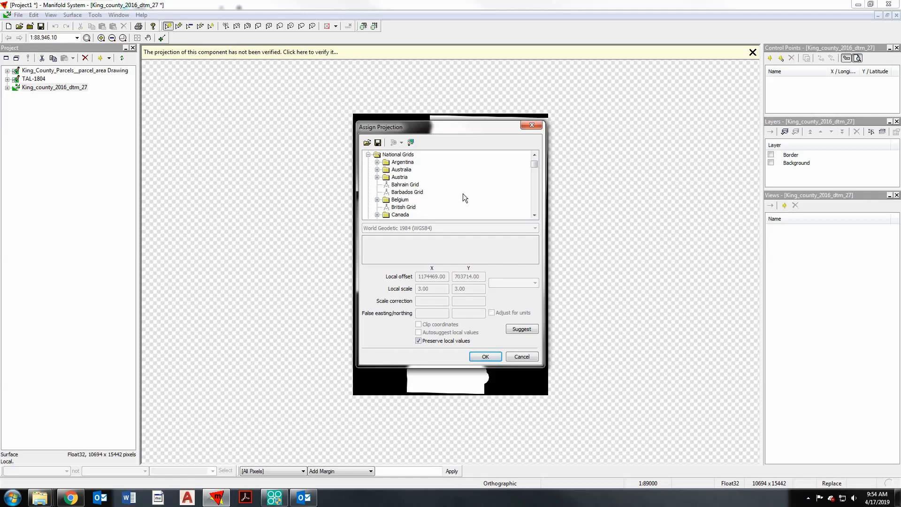
scroll(463, 193, down, 4)
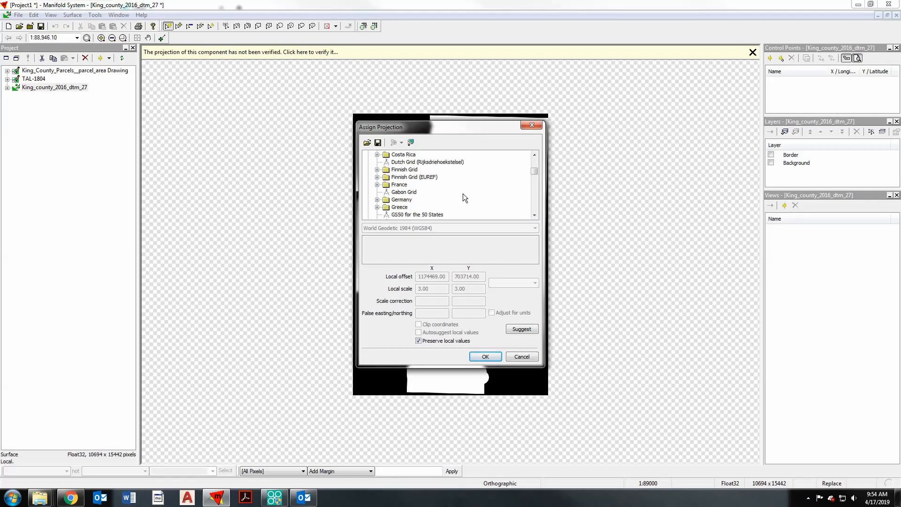
scroll(463, 193, down, 2)
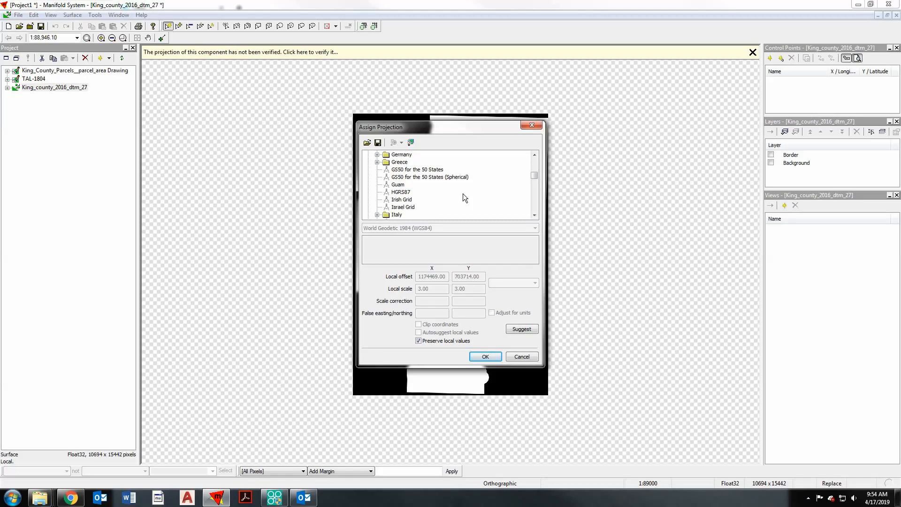
scroll(463, 193, down, 10)
scroll(447, 196, down, 6)
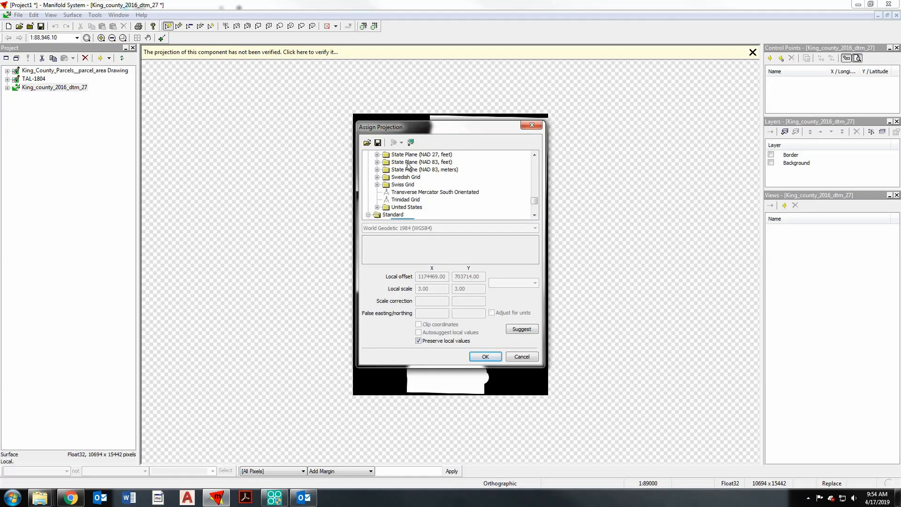
double_click(407, 163)
scroll(445, 185, down, 14)
scroll(446, 188, down, 20)
scroll(449, 200, down, 3)
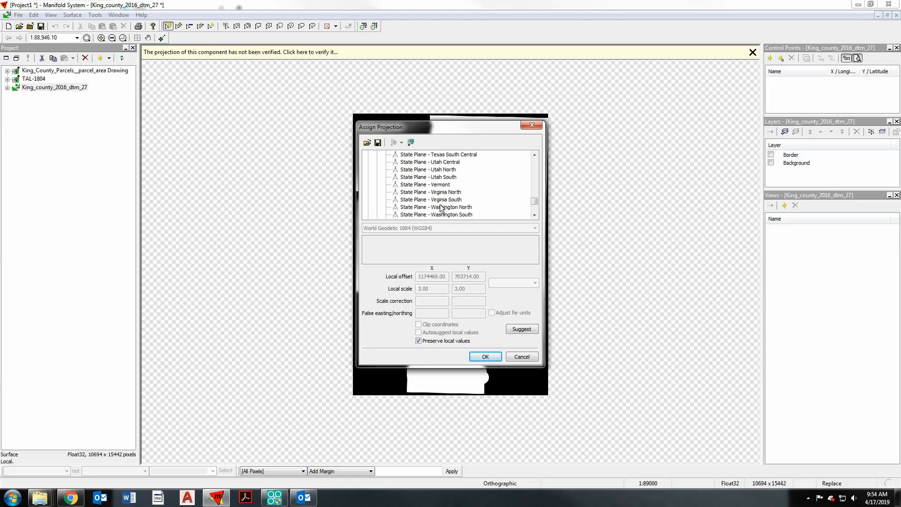
click(466, 215)
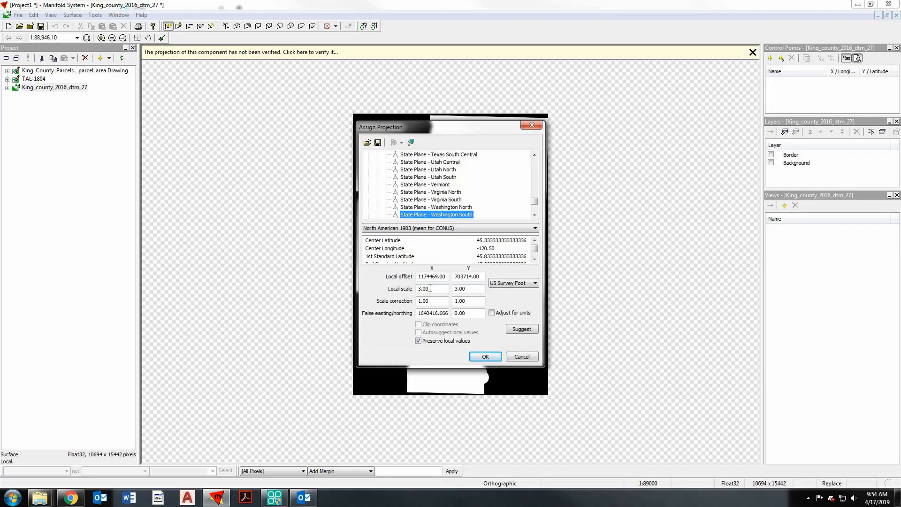
click(485, 357)
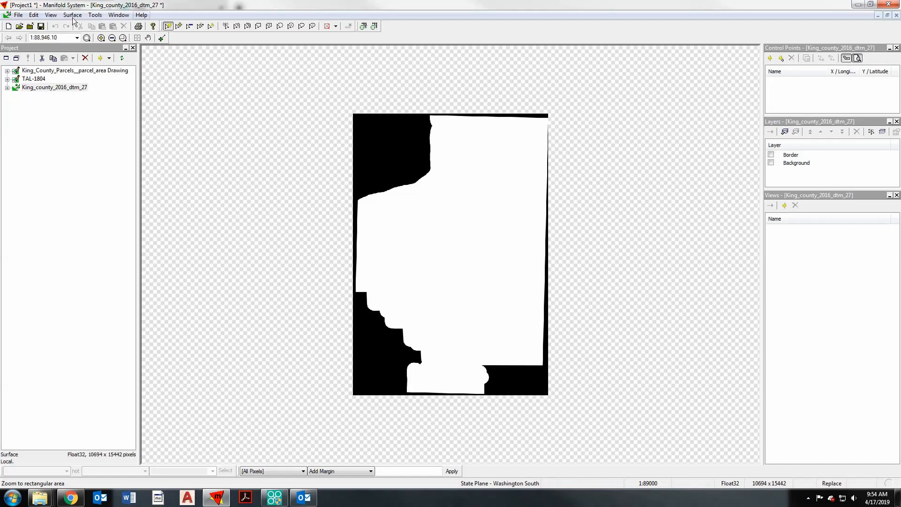
- Set the surface's display to the Altitude in Feet palette, apply its colors and enable shading
click(56, 17)
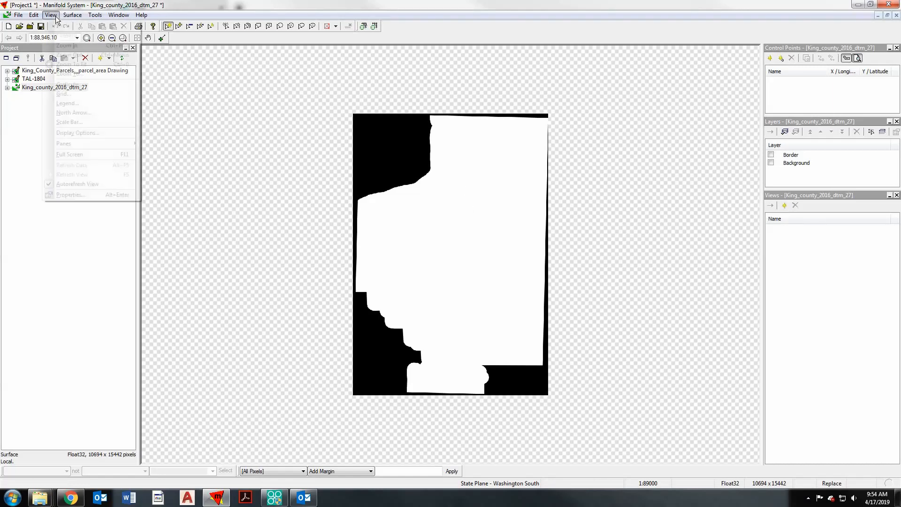
click(104, 133)
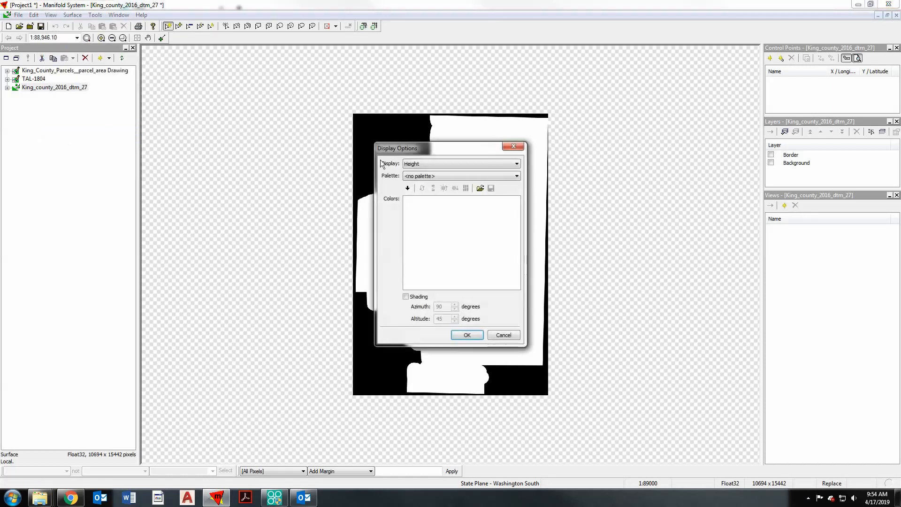
click(416, 176)
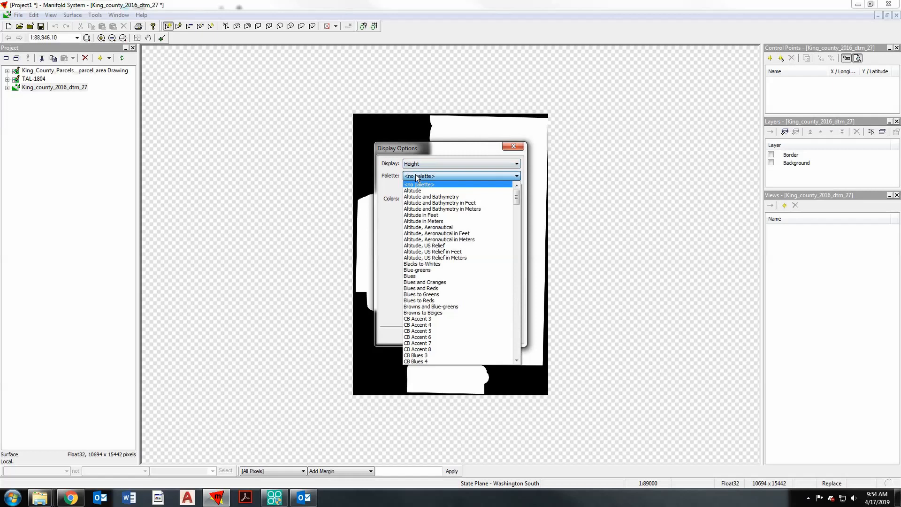
click(418, 215)
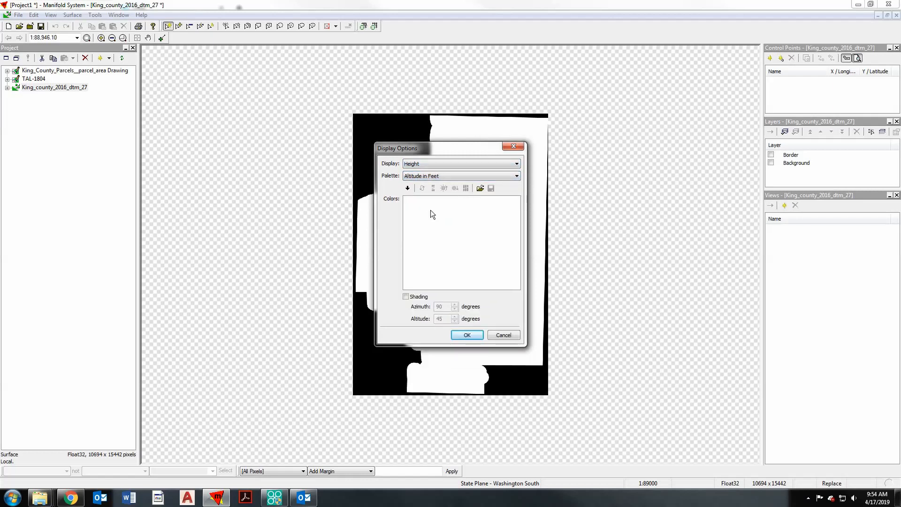
click(408, 188)
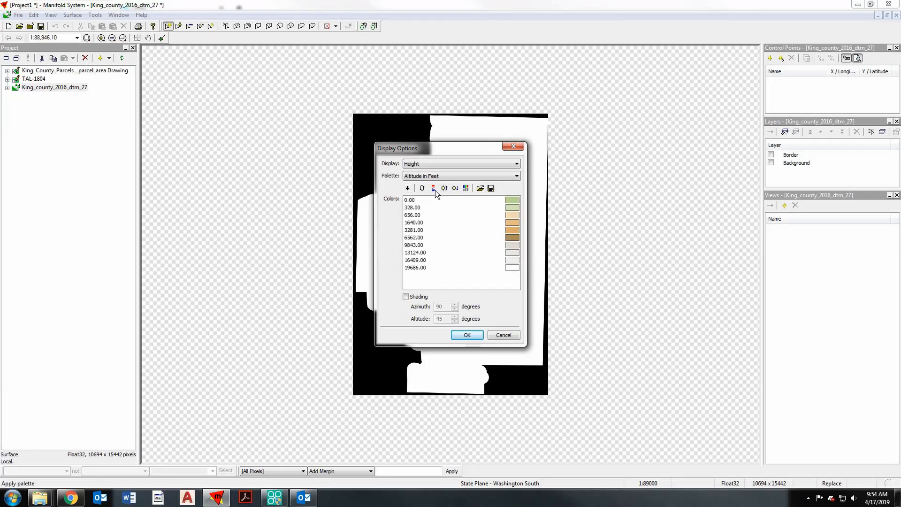
click(406, 297)
click(465, 334)
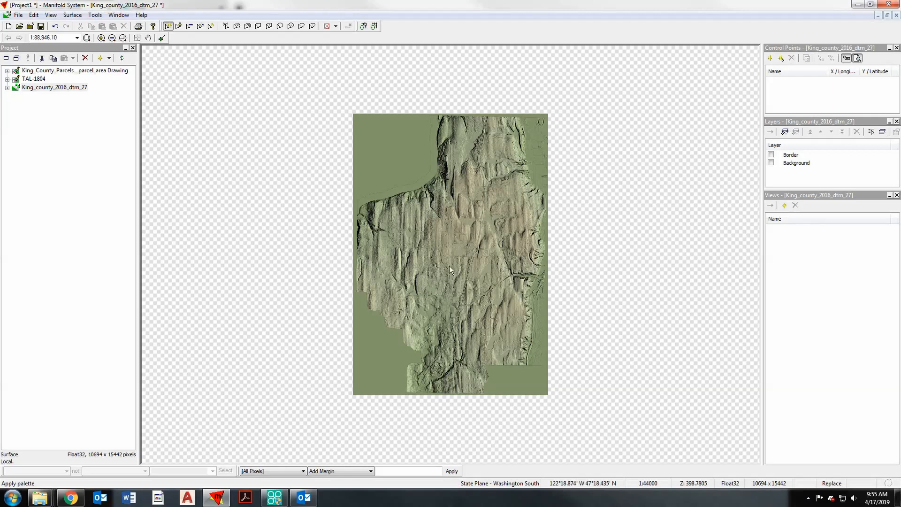
- Create a map component named Map containing the TAL-1804 drawing and the King_county_2016_dtm_27 surface as layers
scroll(449, 265, up, 1)
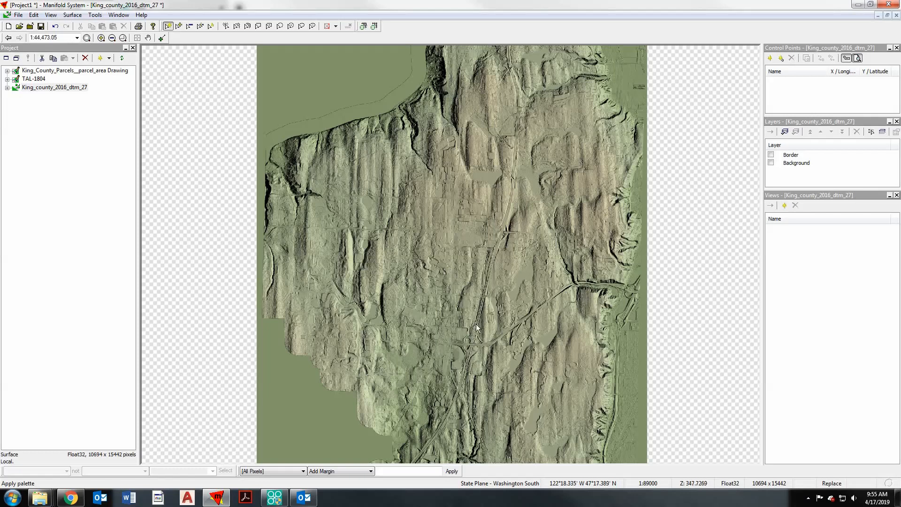
scroll(476, 324, down, 1)
scroll(469, 160, up, 1)
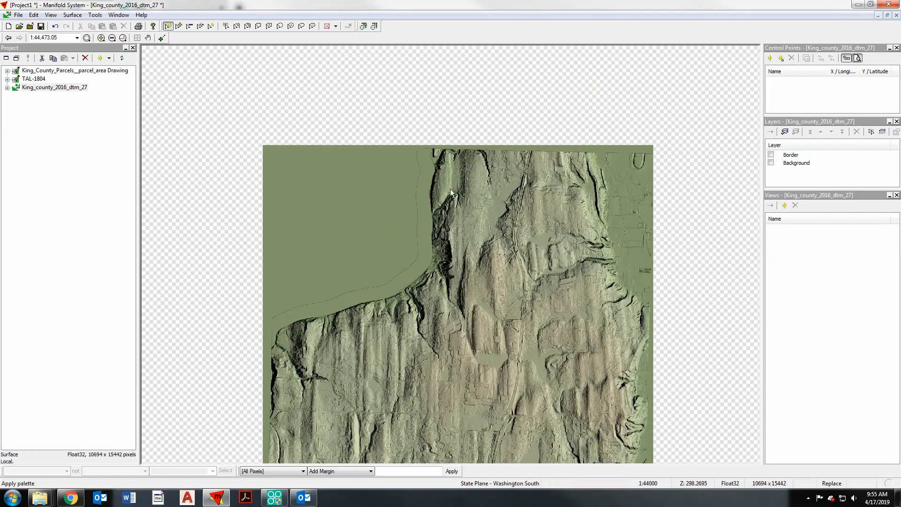
scroll(455, 220, down, 1)
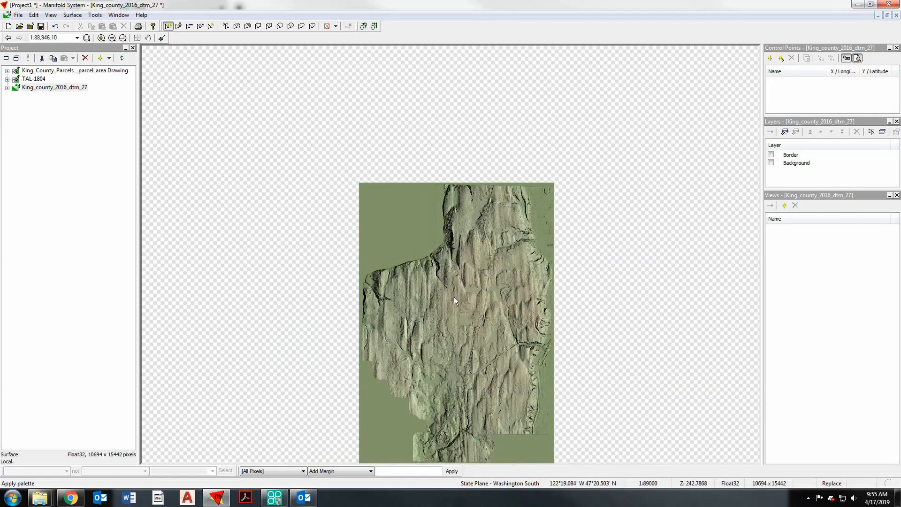
click(54, 87)
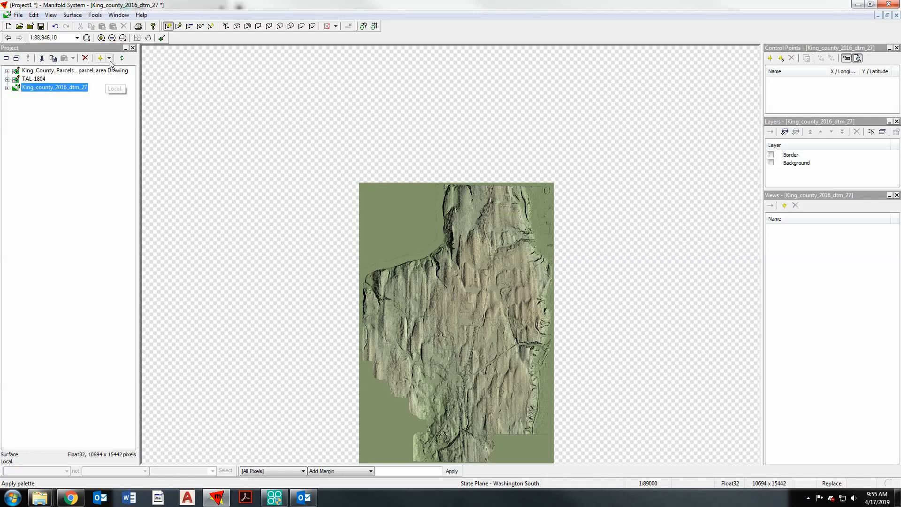
click(109, 58)
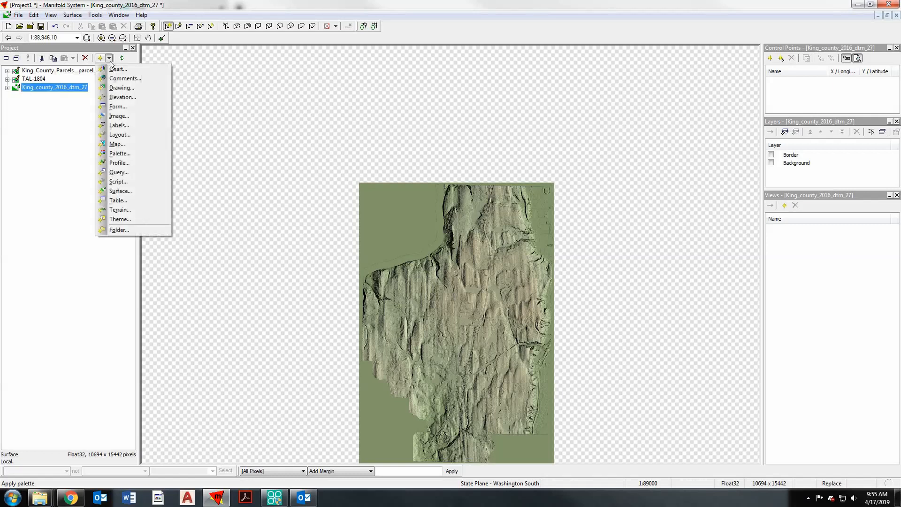
click(120, 142)
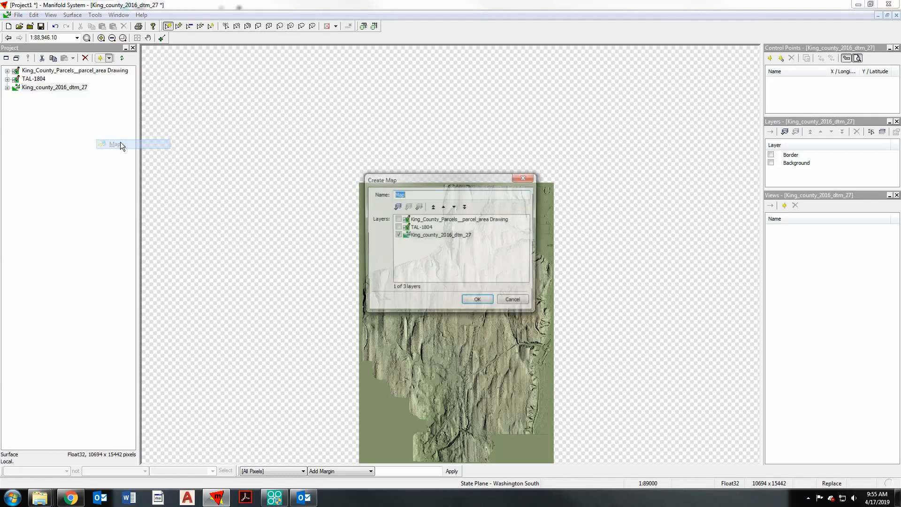
click(397, 227)
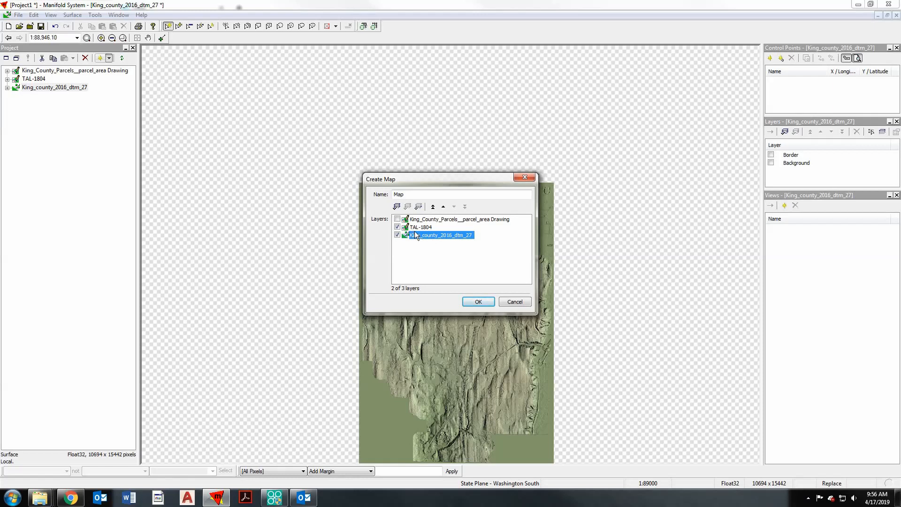
click(480, 301)
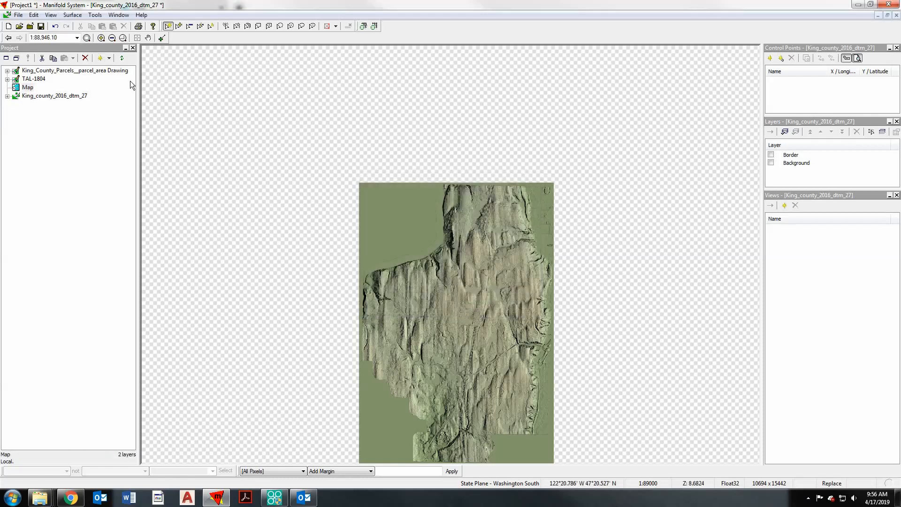
- Open the new map and examine the shaded terrain around the TAL-1804 parcel outline
double_click(28, 88)
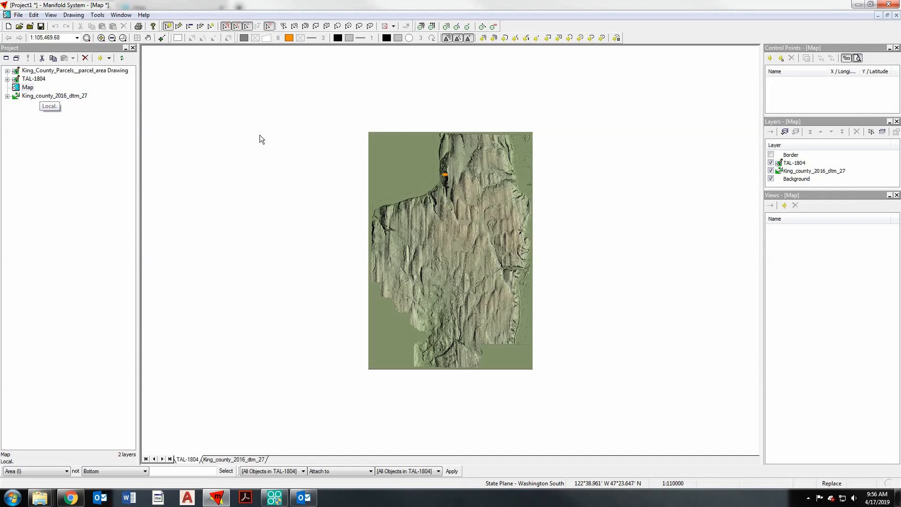
scroll(444, 175, up, 1)
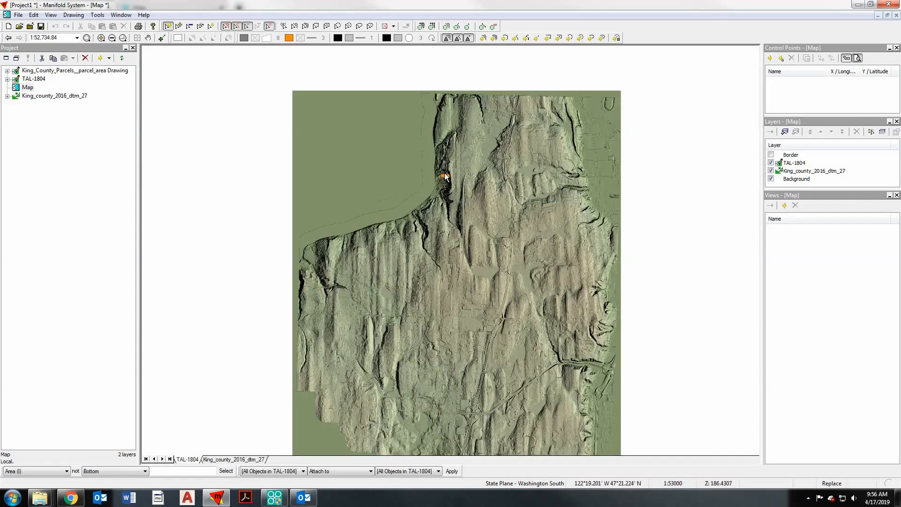
scroll(445, 177, up, 3)
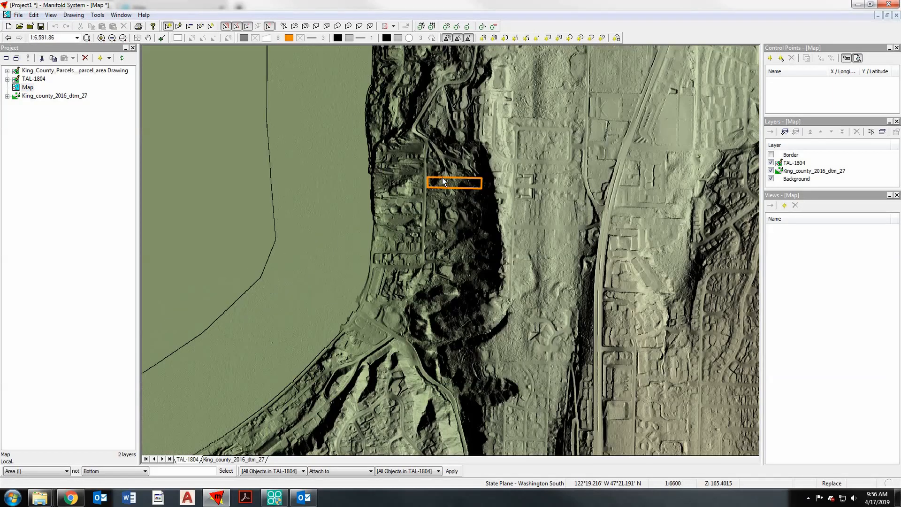
scroll(444, 182, up, 3)
scroll(412, 232, down, 1)
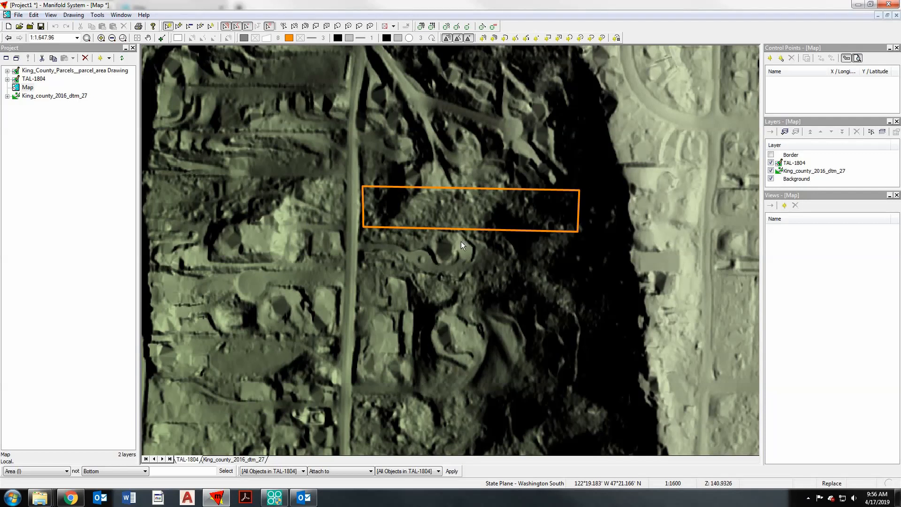
scroll(460, 242, down, 1)
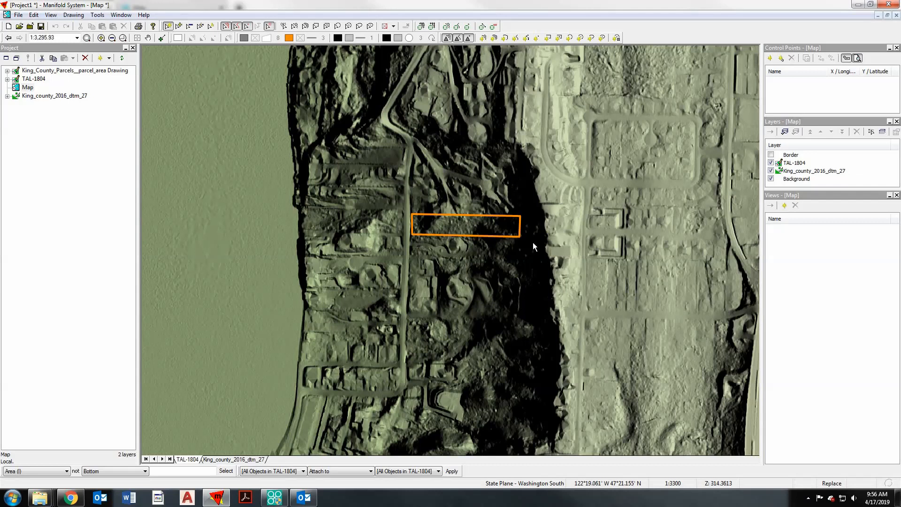
scroll(467, 233, up, 1)
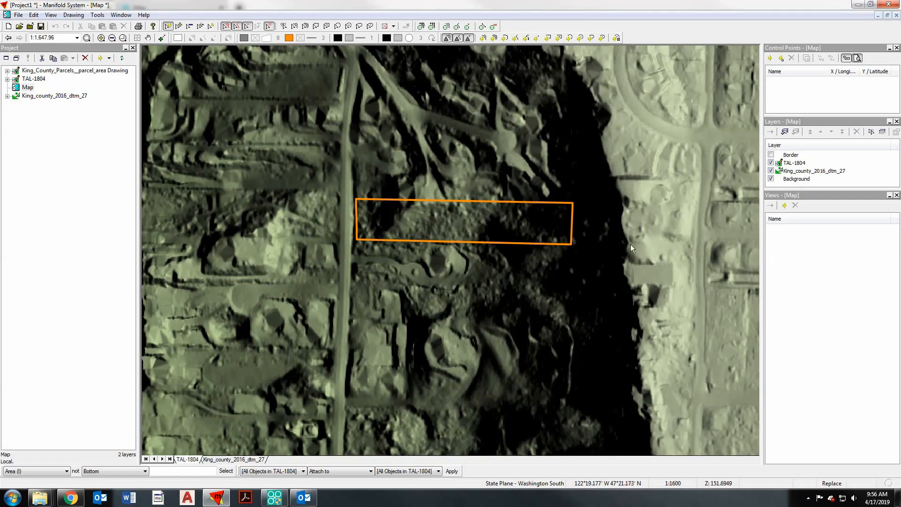
- Box-select the King_county_2016_dtm_27 pixels just around the TAL-1804 parcel outline, without backing up data for undo
click(225, 463)
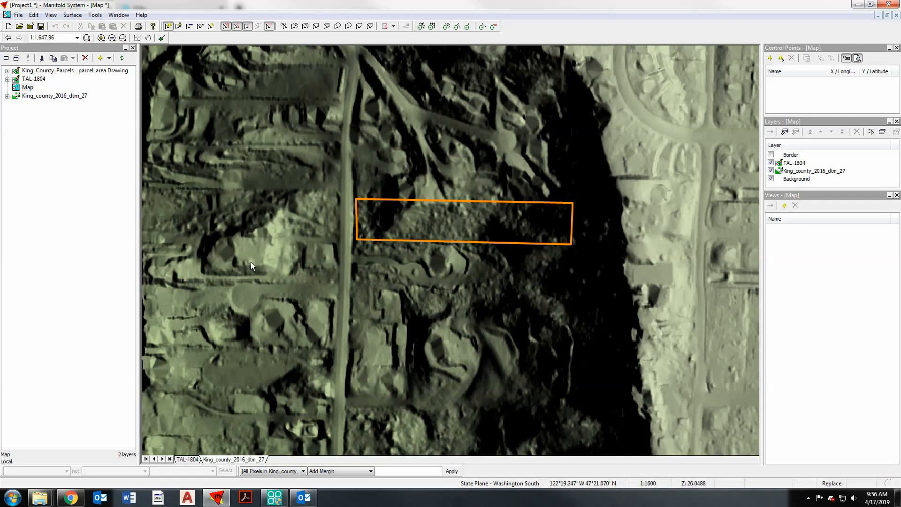
click(315, 27)
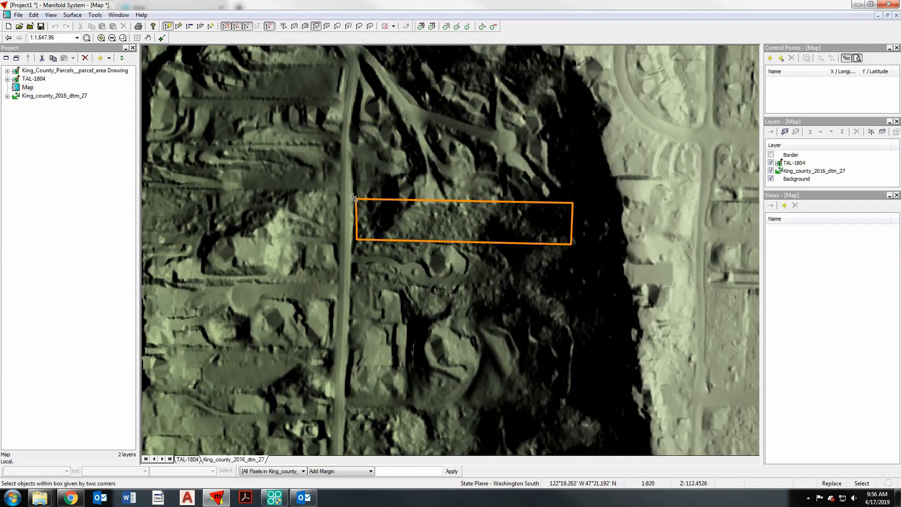
scroll(353, 199, up, 1)
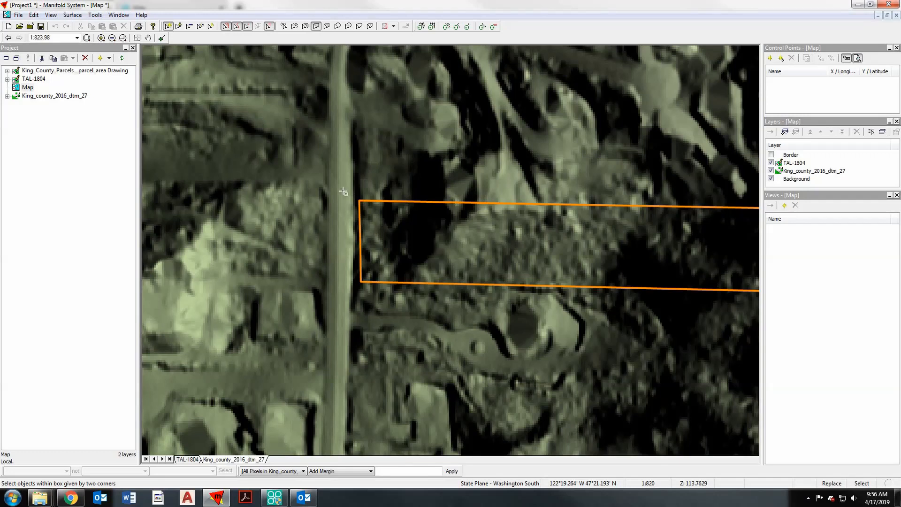
scroll(346, 191, down, 1)
drag(344, 191, 573, 247)
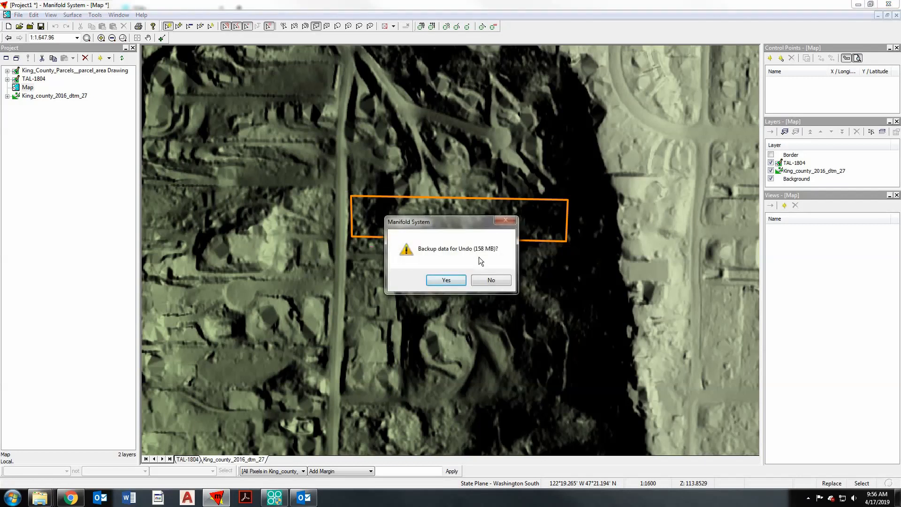
click(490, 281)
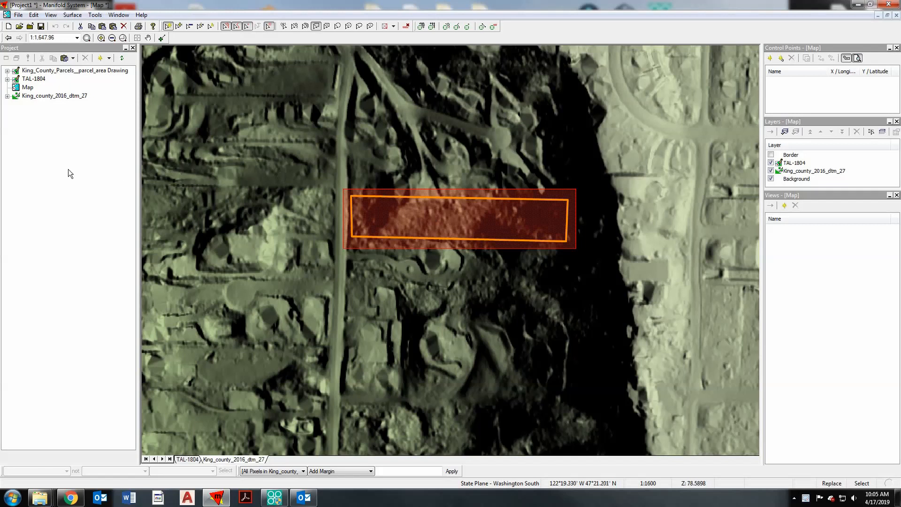
- Paste the copied site pixels into the project as a new surface
click(55, 136)
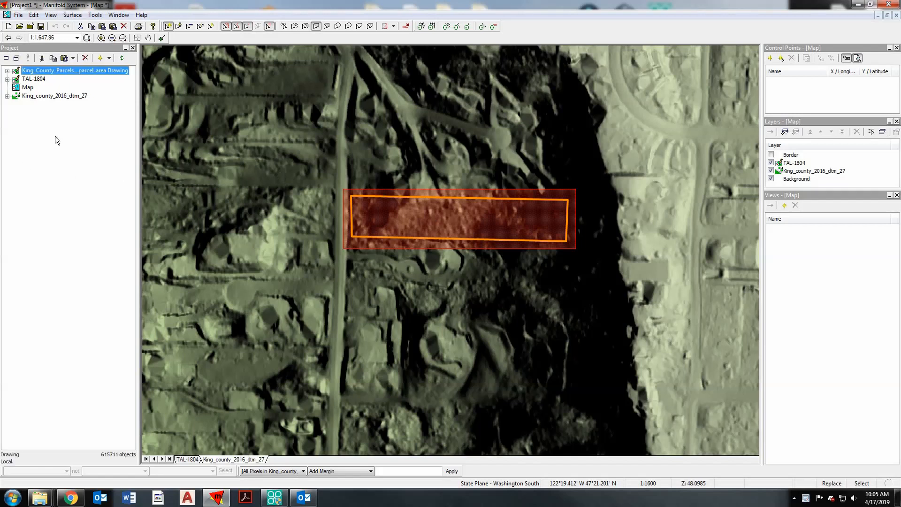
right_click(55, 134)
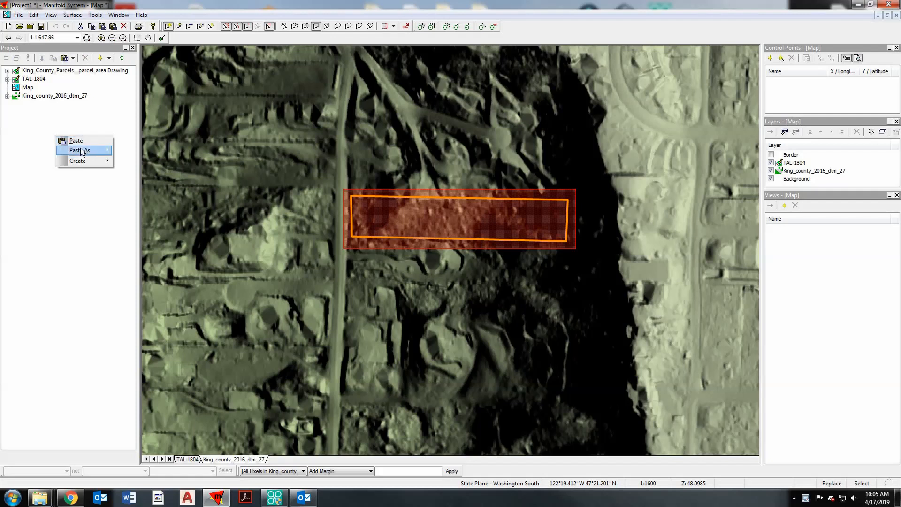
mouse_move(109, 149)
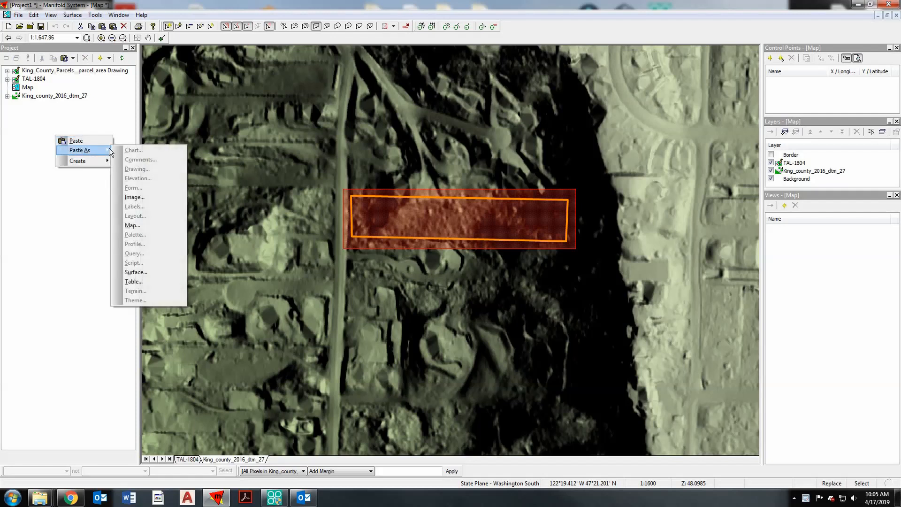
click(145, 272)
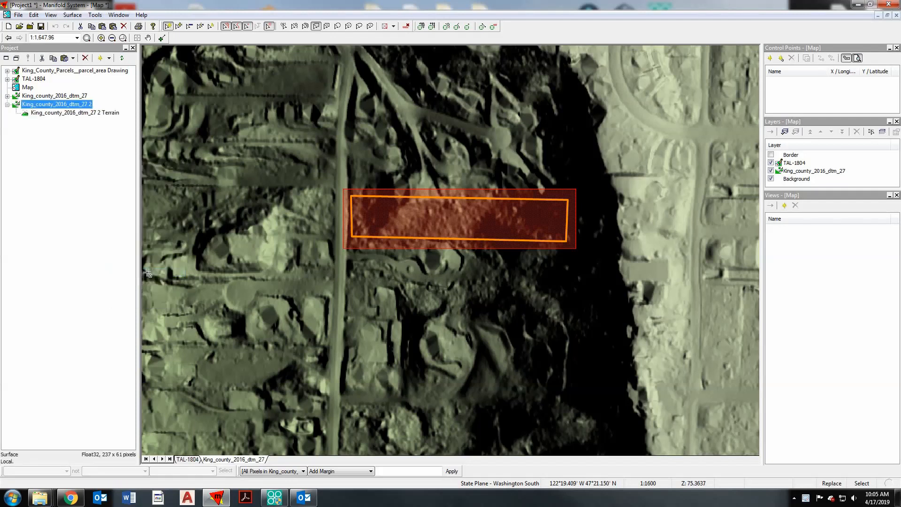
- Open the pasted King_county_2016_dtm_27 2 surface and clear its pixel selection
double_click(62, 105)
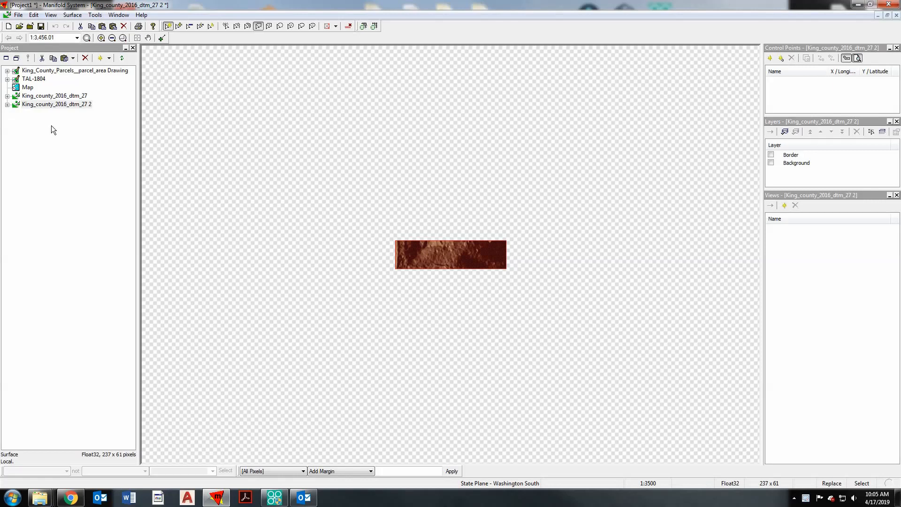
click(59, 104)
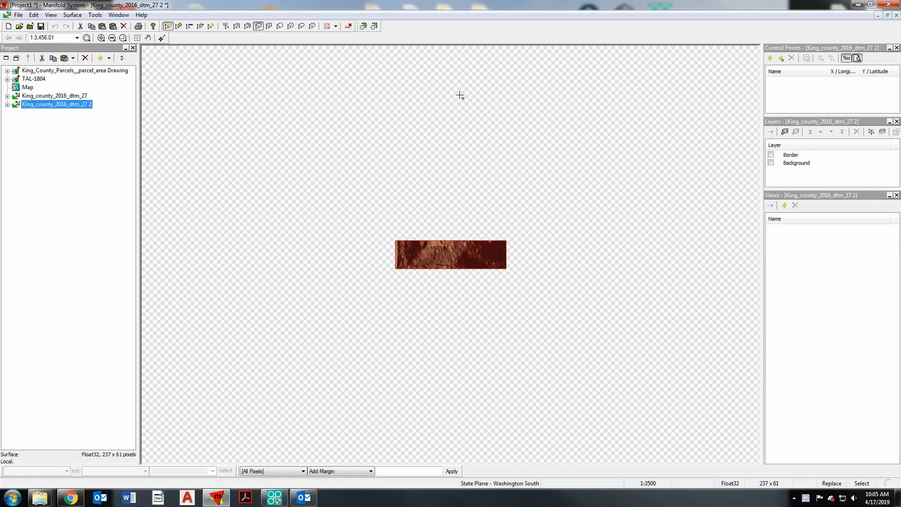
click(351, 25)
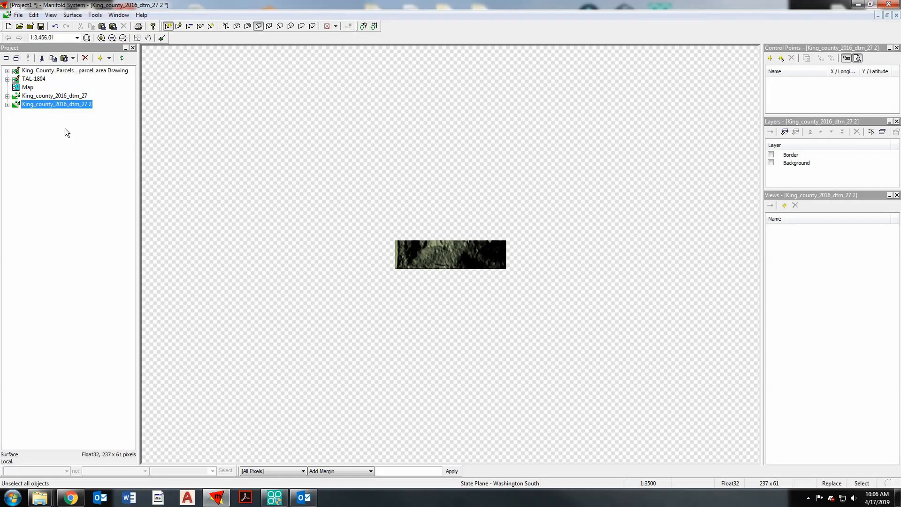
- Rename the pasted surface LiDAR - Site
key(F2)
text(LiDAR - Site)
key(Return)
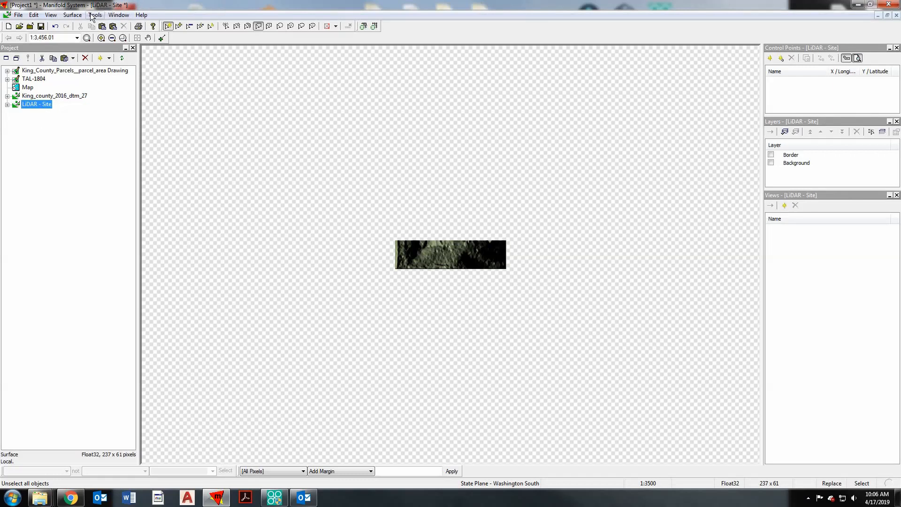
- Start generating contours from the LiDAR - Site surface and name the output Contour - 2'
click(73, 14)
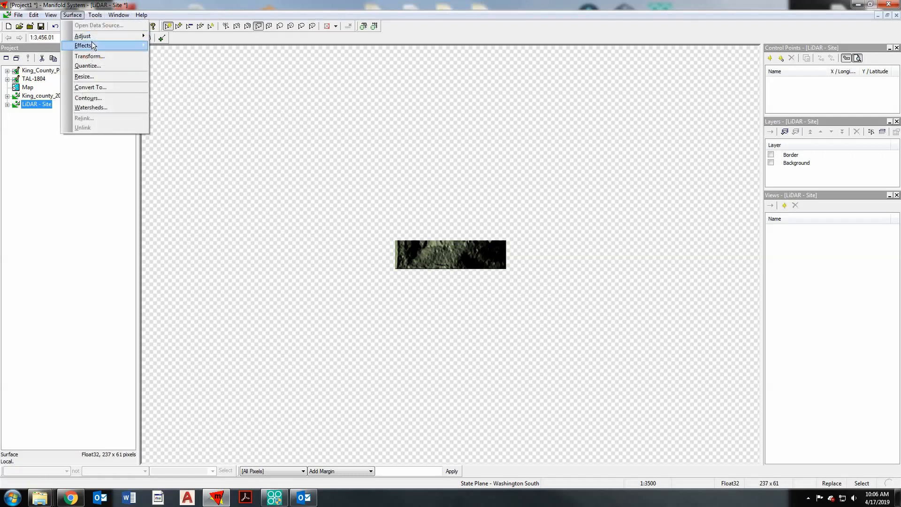
mouse_move(93, 47)
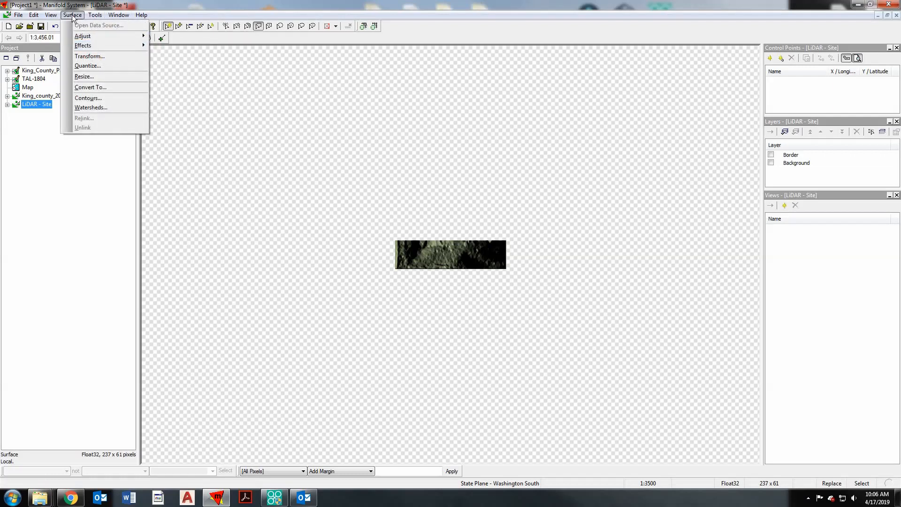
click(100, 102)
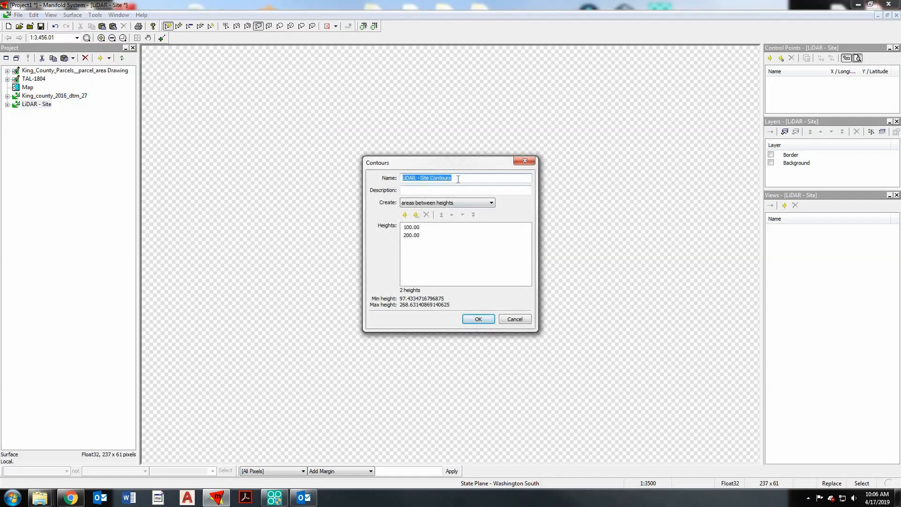
text(Contour - 2)
text(')
- Replace the default contour heights with a sequence that has an offset of 96 and a step of 2
click(415, 228)
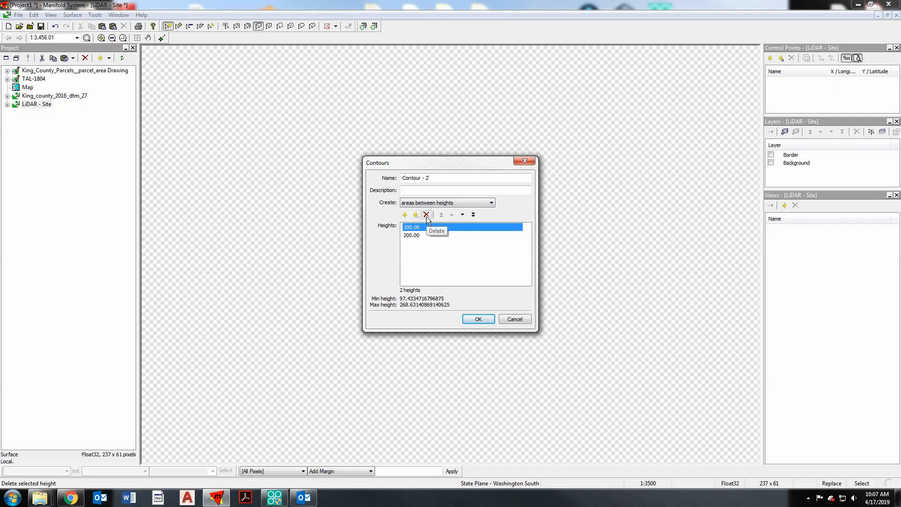
click(427, 220)
click(428, 220)
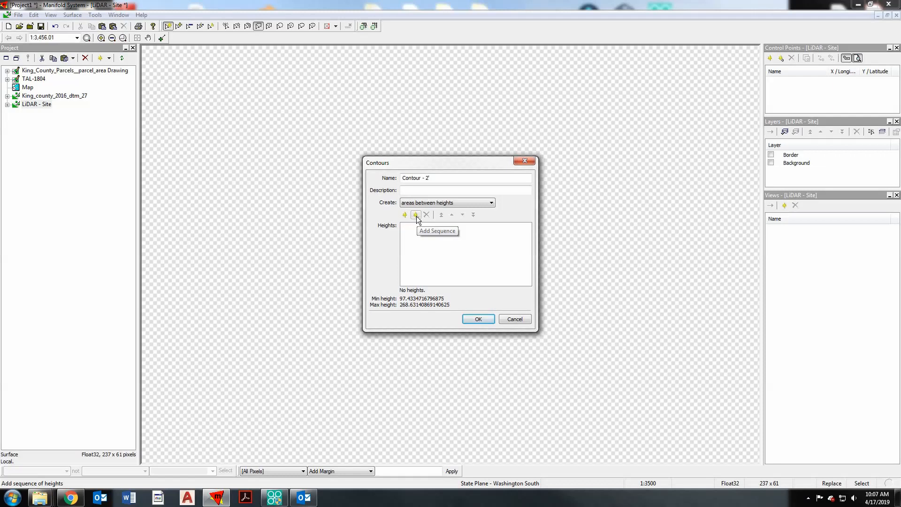
click(416, 216)
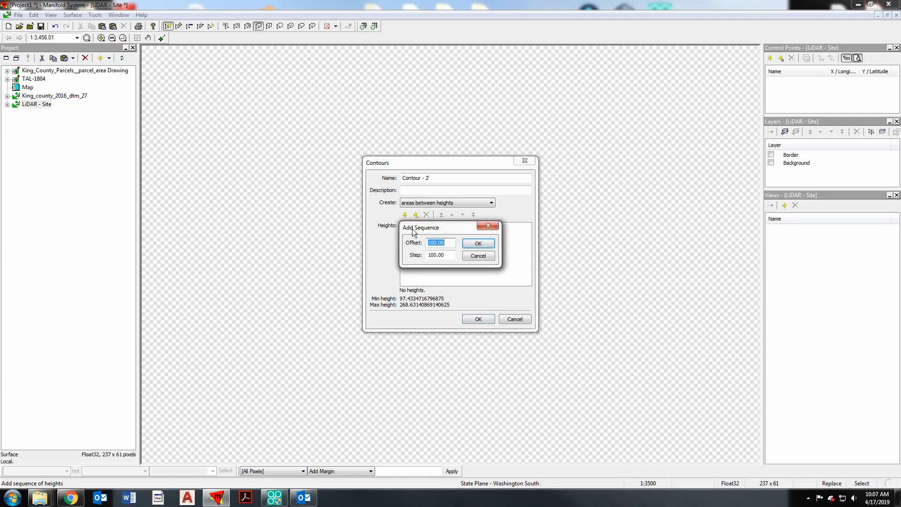
drag(428, 244, 464, 247)
text(96)
drag(411, 258, 417, 258)
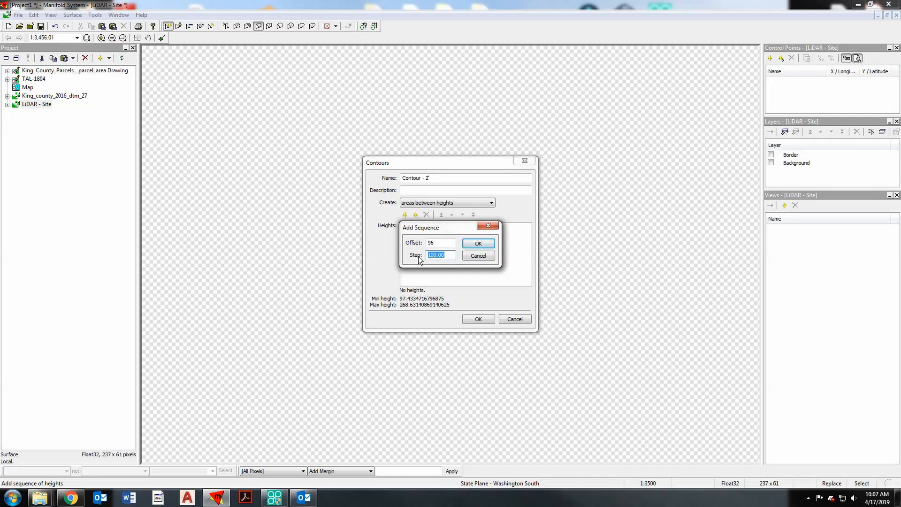
text(2)
click(474, 245)
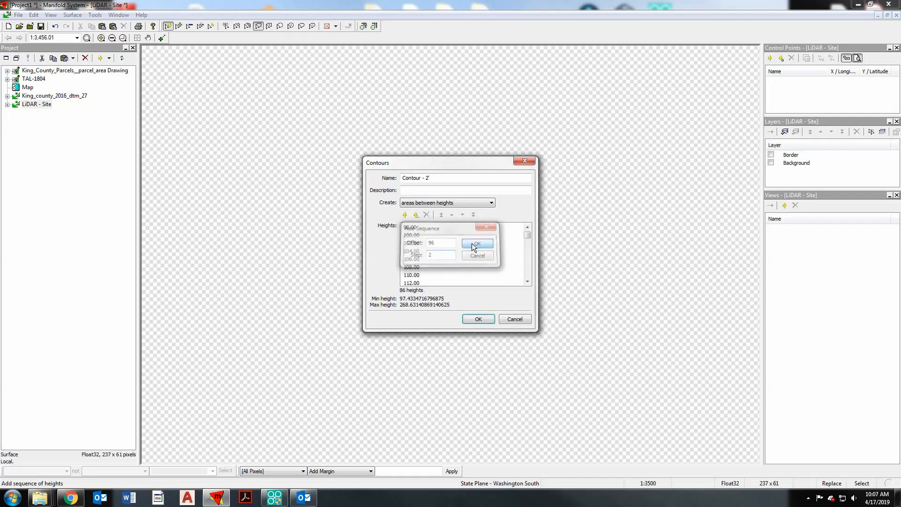
- Set the contours to be created as areas above heights and generate the drawing
click(429, 205)
click(472, 203)
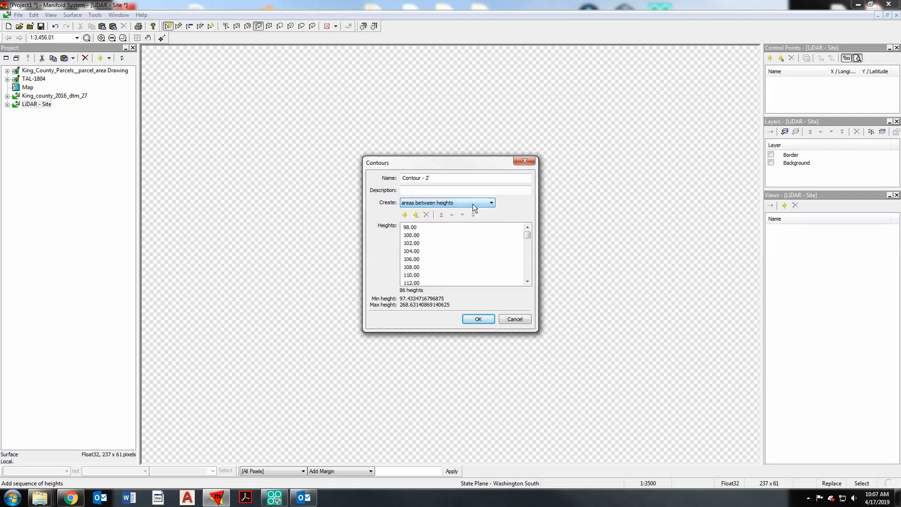
click(472, 204)
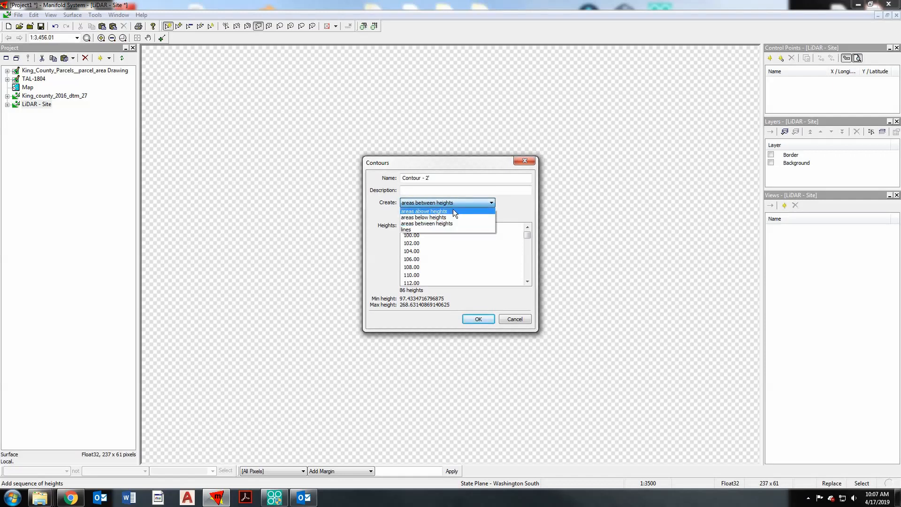
click(452, 210)
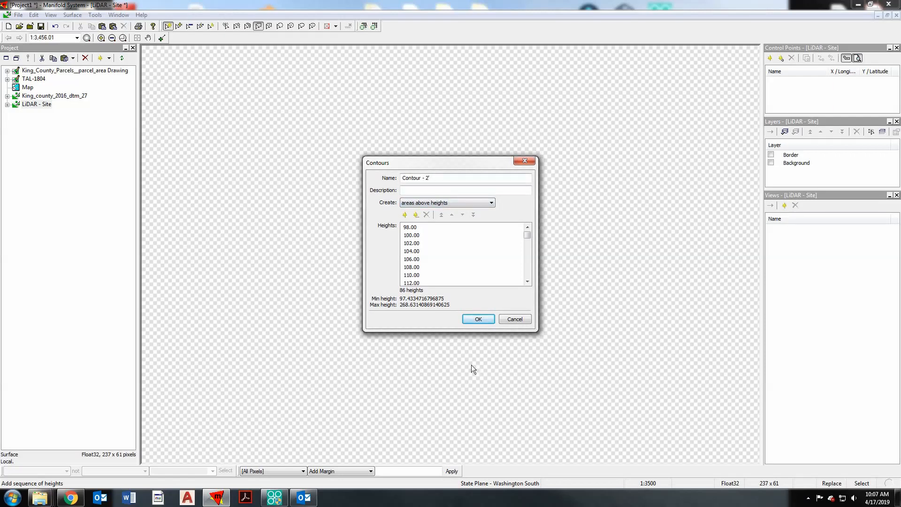
click(478, 319)
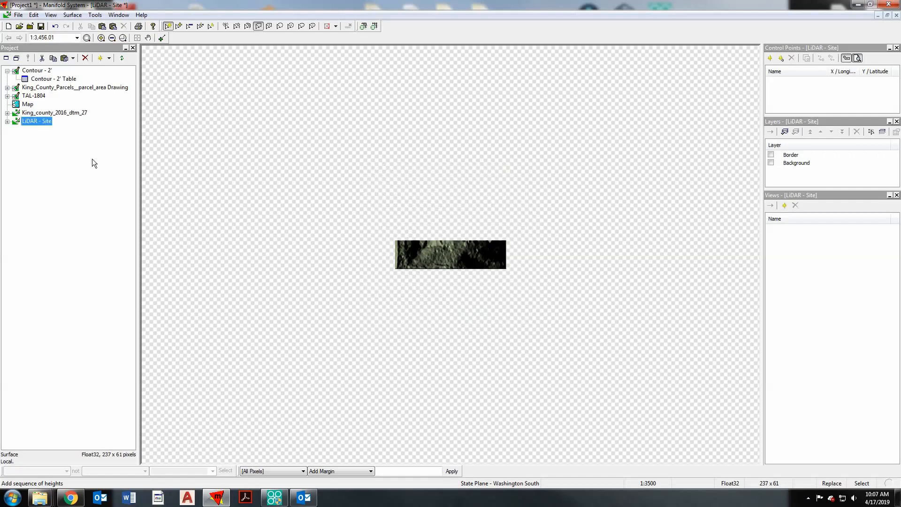
- Open the Contour - 2' drawing and give its area borders a width of 1 and a black color
double_click(39, 71)
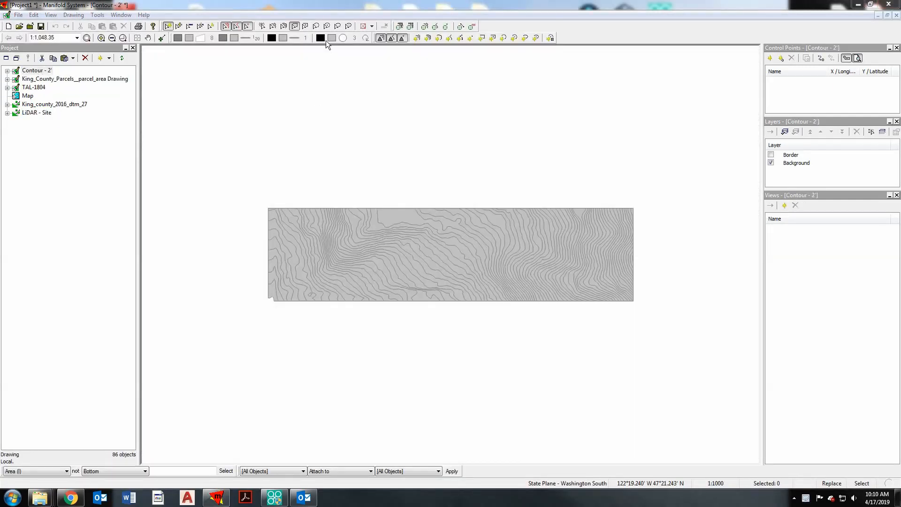
click(256, 39)
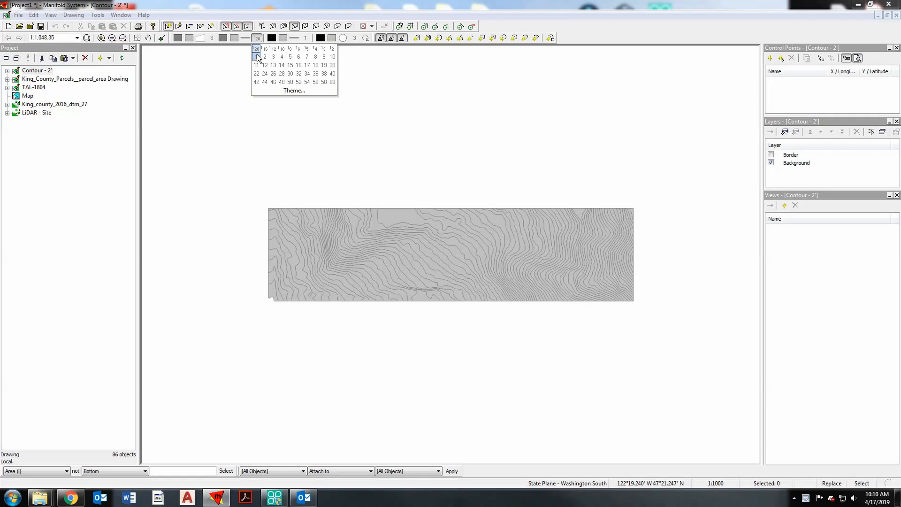
click(256, 57)
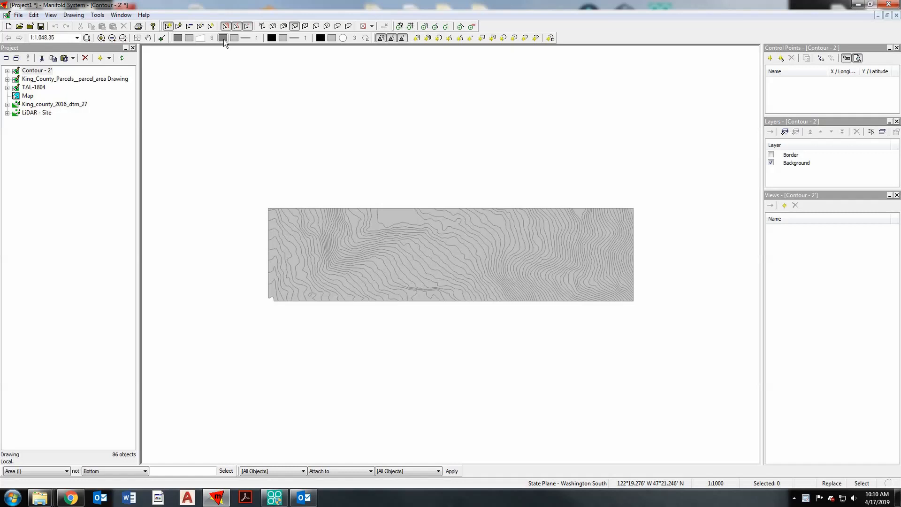
click(223, 39)
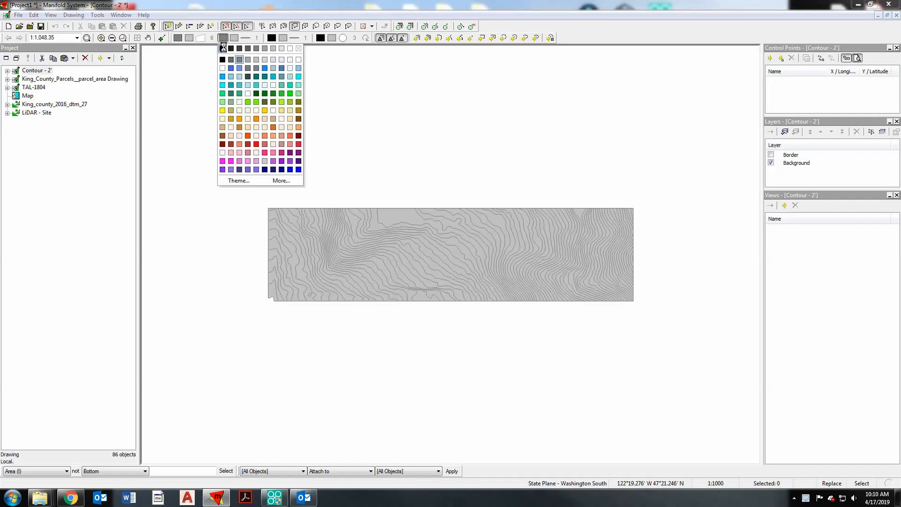
click(221, 47)
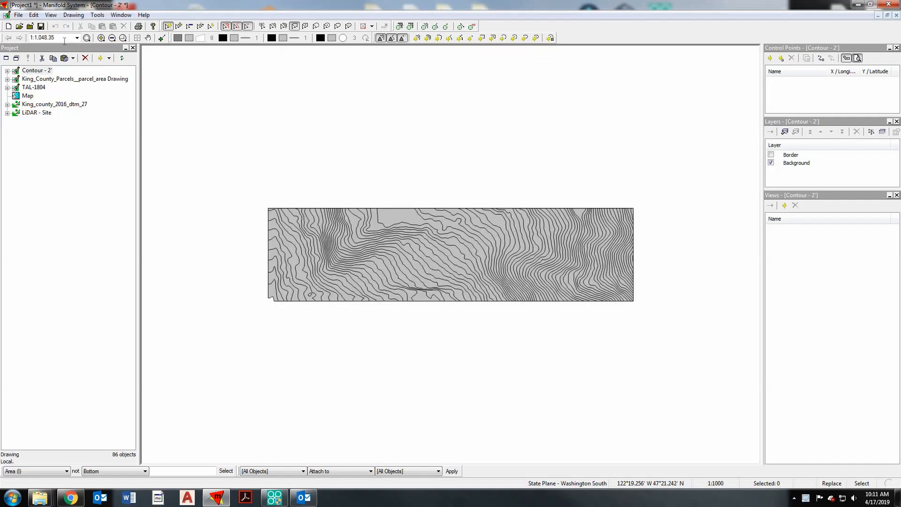
- Open the Contour - 2' Table and strip the leading ">" from the Height values with Delete First Token
click(7, 71)
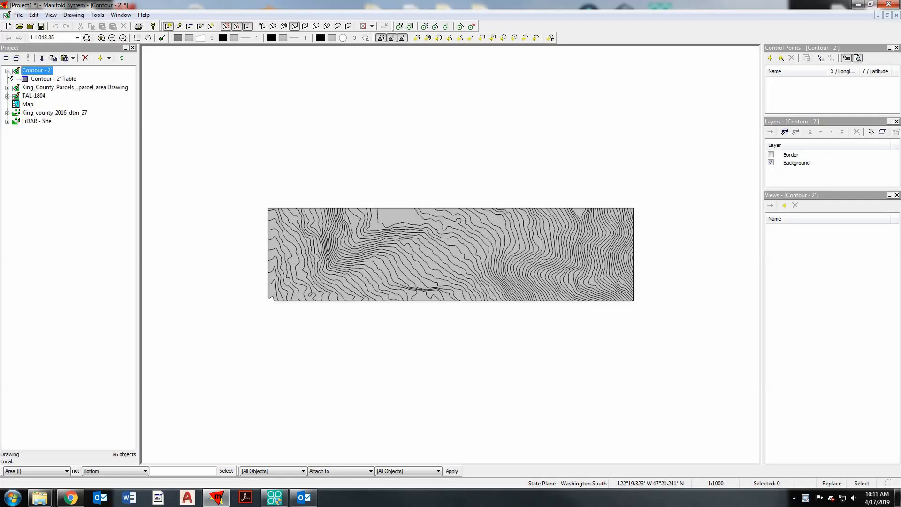
double_click(45, 80)
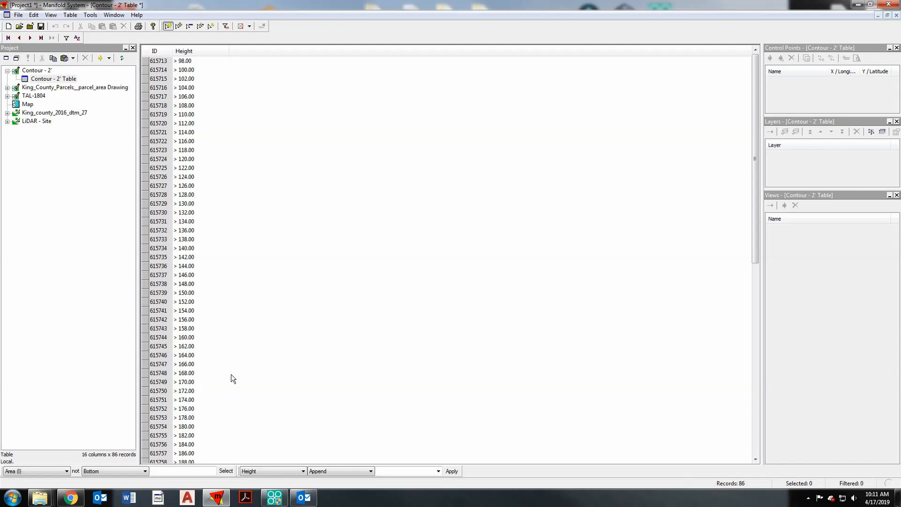
click(323, 472)
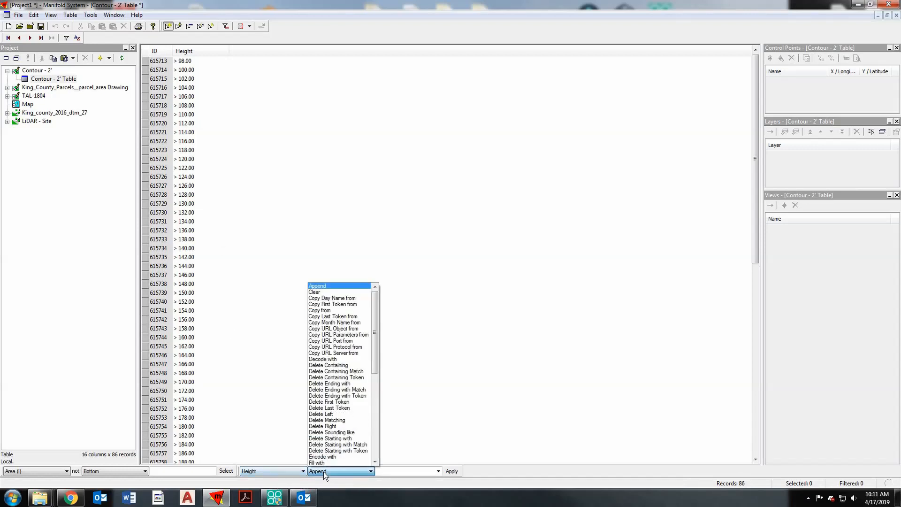
click(339, 402)
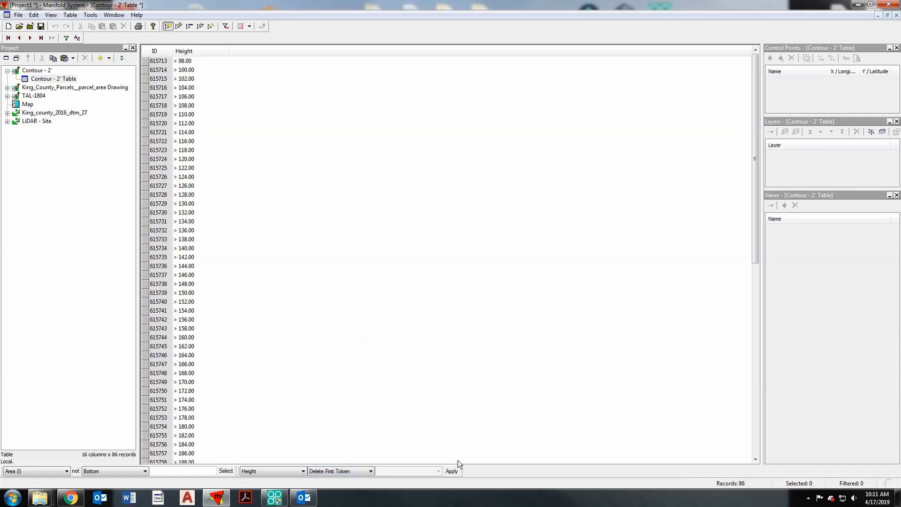
click(454, 471)
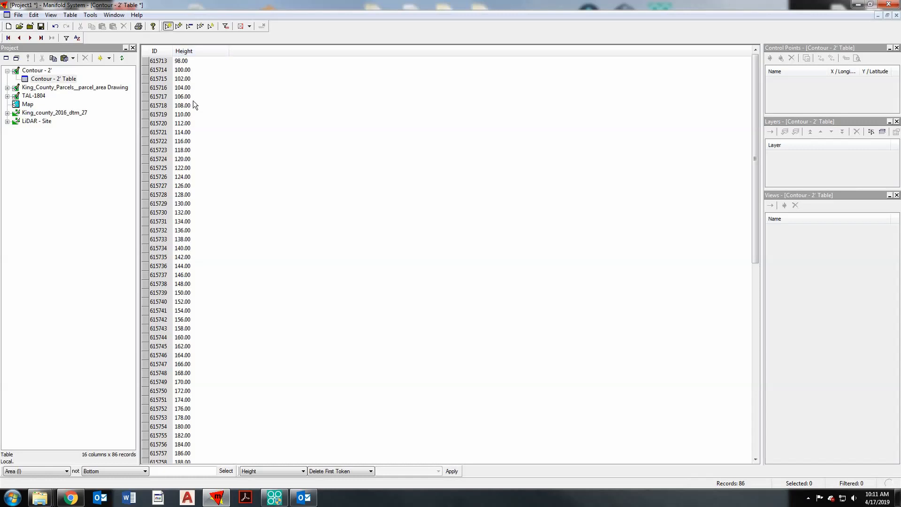
- Change the Height column's data type to Floating-point (single)
right_click(210, 52)
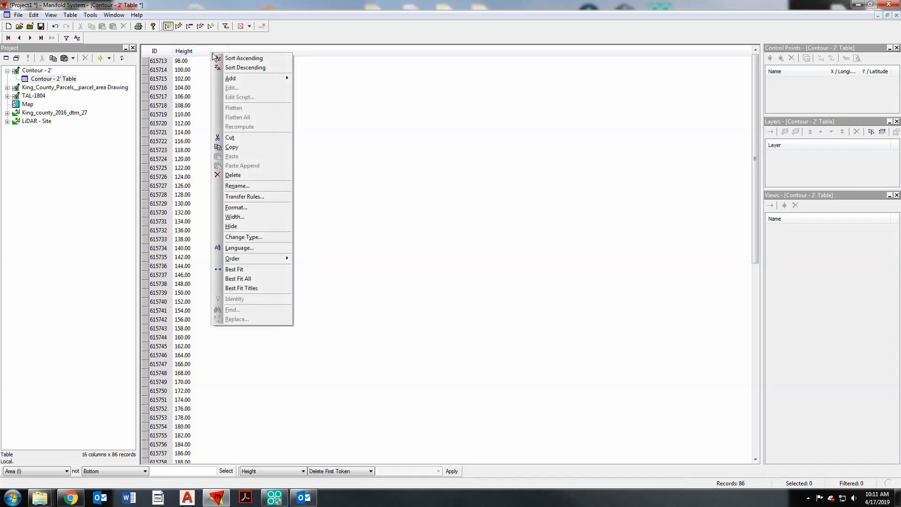
click(263, 237)
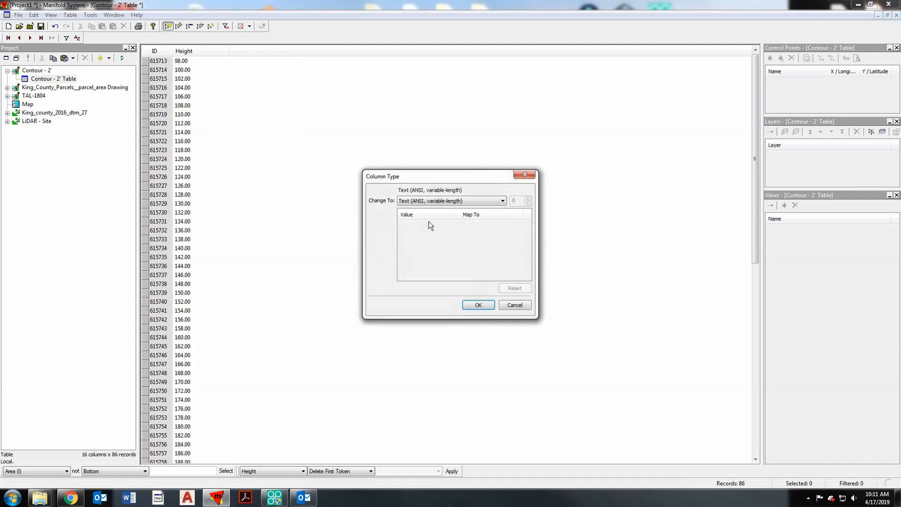
click(449, 199)
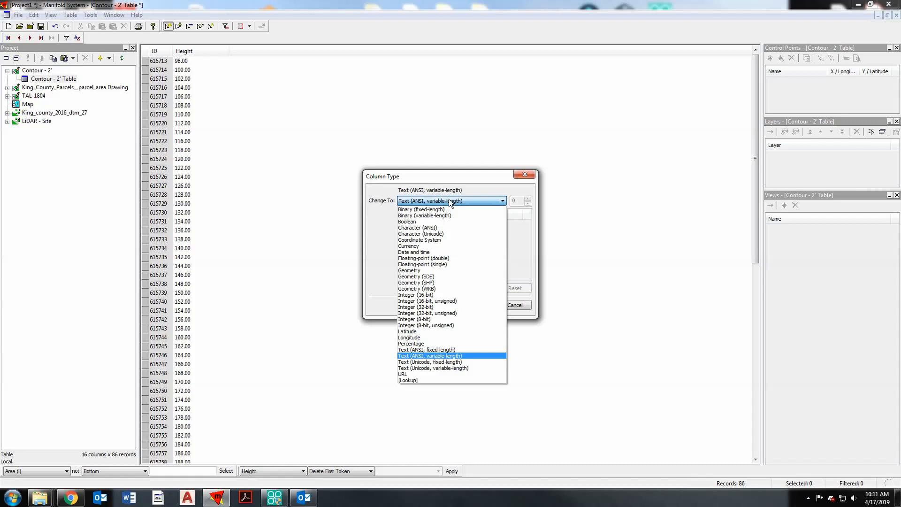
click(432, 264)
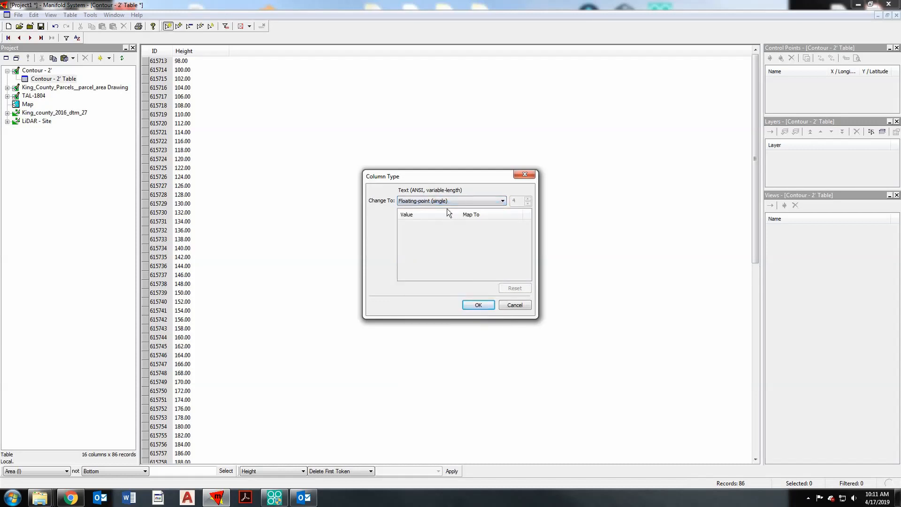
click(477, 305)
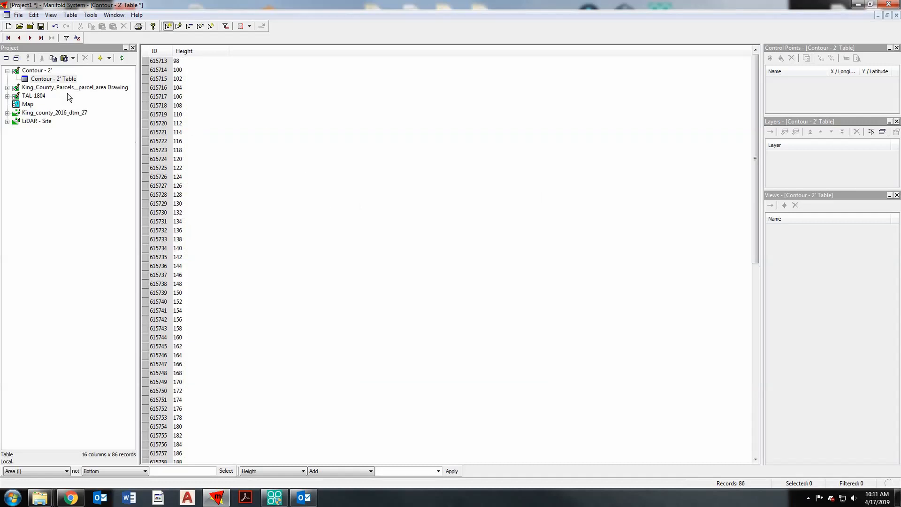
- Open the Contour - 2' drawing and start an area background theme on Height, keeping Equal Count and choosing the Blues and Reds palette
double_click(35, 72)
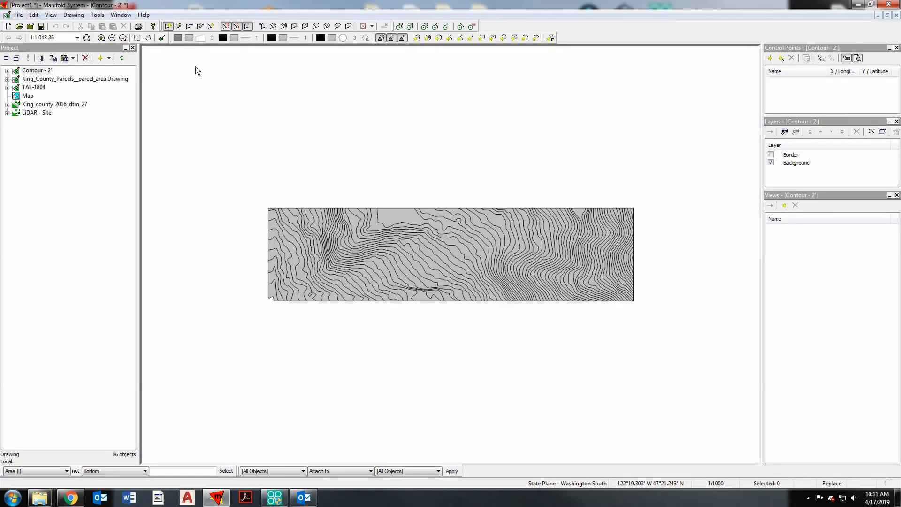
click(189, 38)
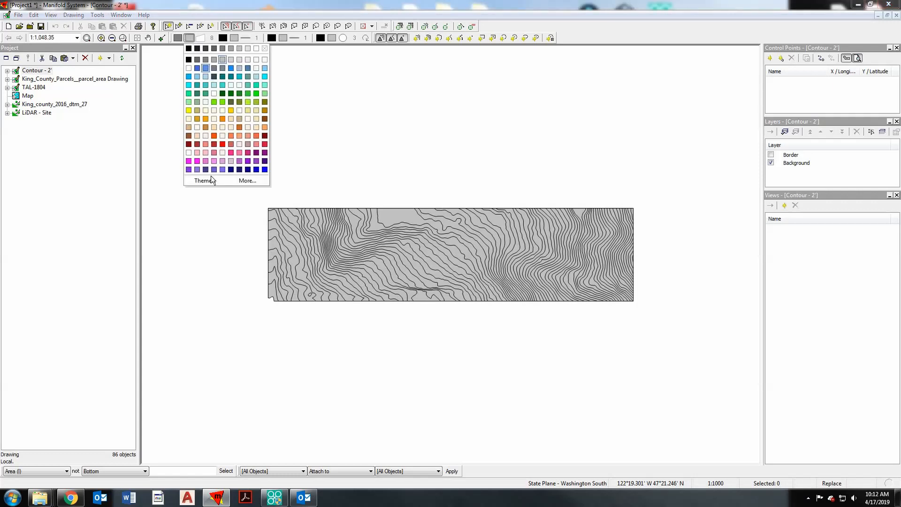
click(207, 181)
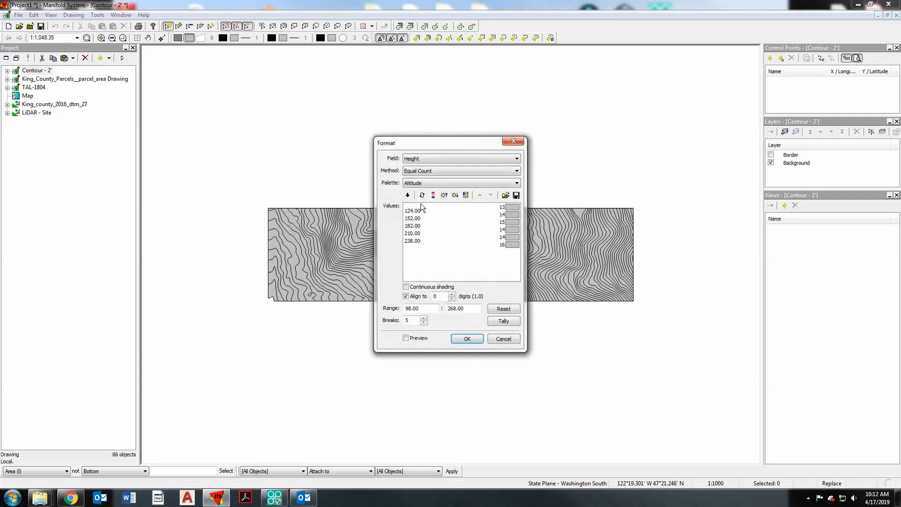
click(452, 172)
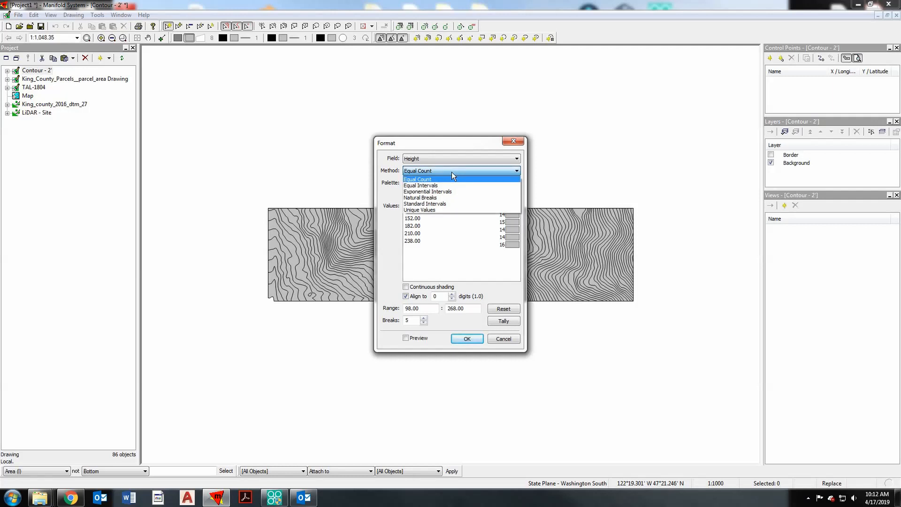
click(452, 172)
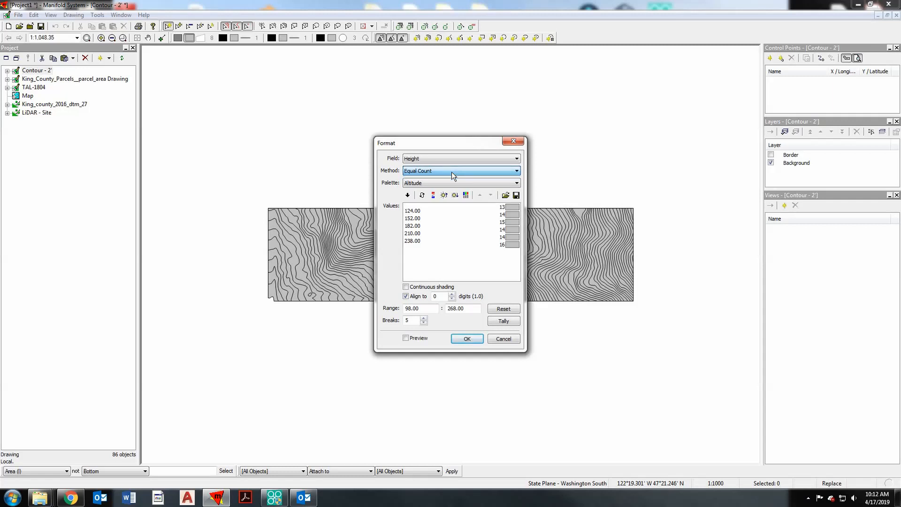
click(413, 184)
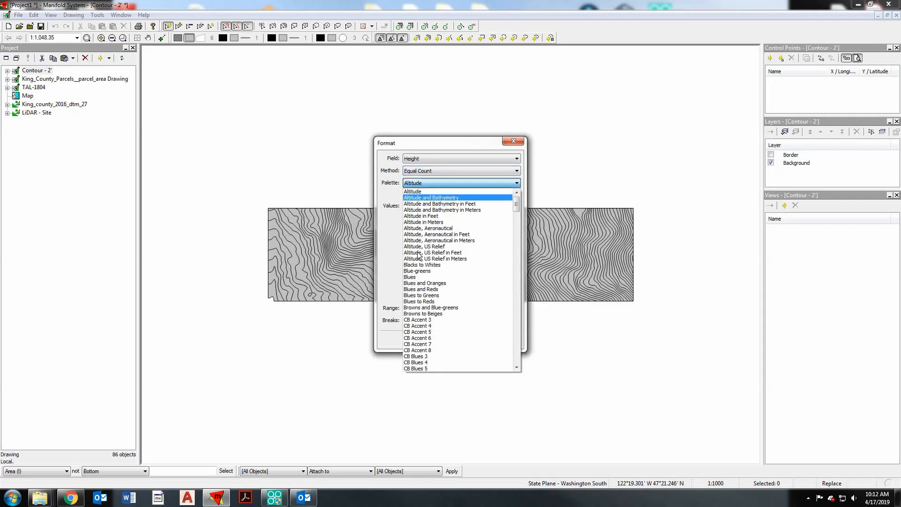
click(436, 289)
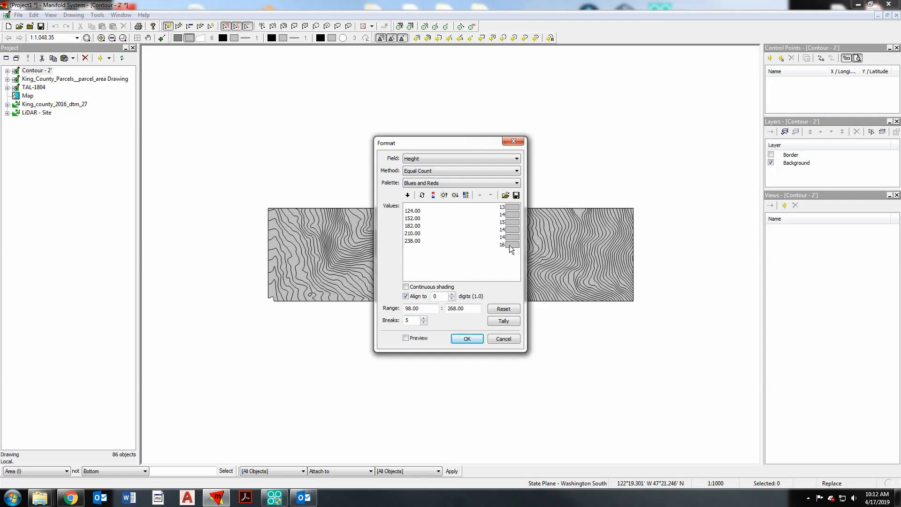
- Set the theme's breaks to 25, tally the values and look through the resulting intervals
drag(402, 320, 416, 320)
text(25)
click(496, 323)
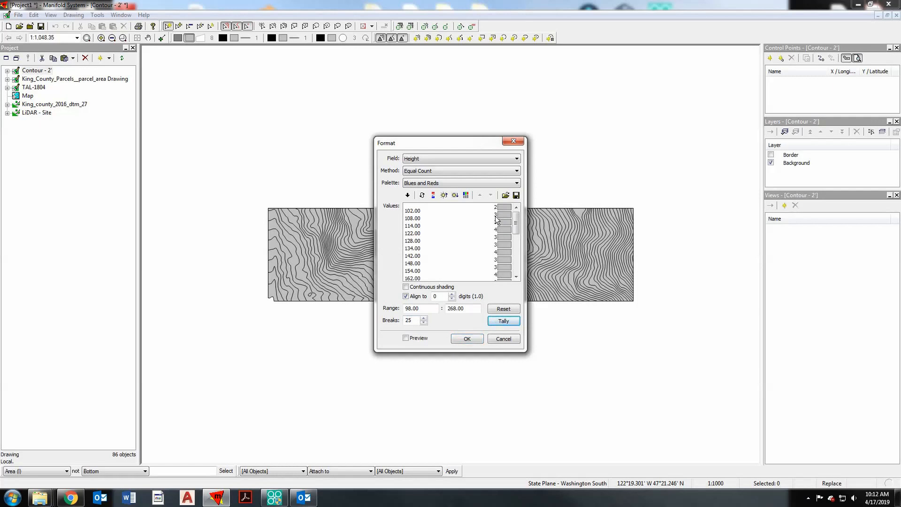
drag(517, 219, 515, 265)
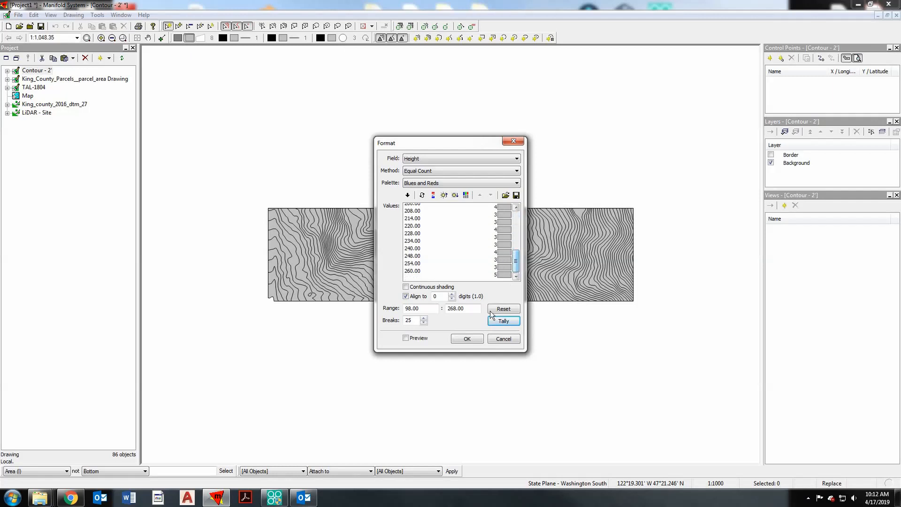
- Set the theme to 30 breaks, tally the values and apply the chosen palette to all intervals
double_click(419, 320)
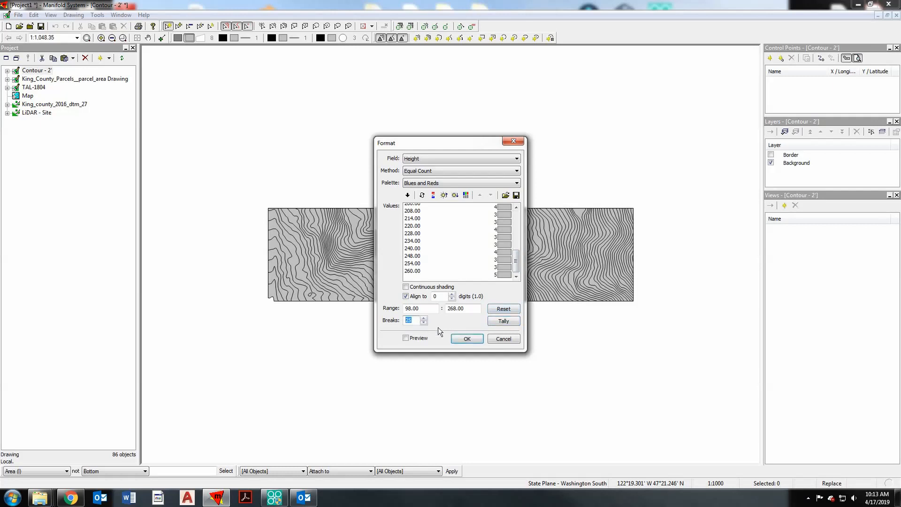
text(320)
text(0)
click(494, 320)
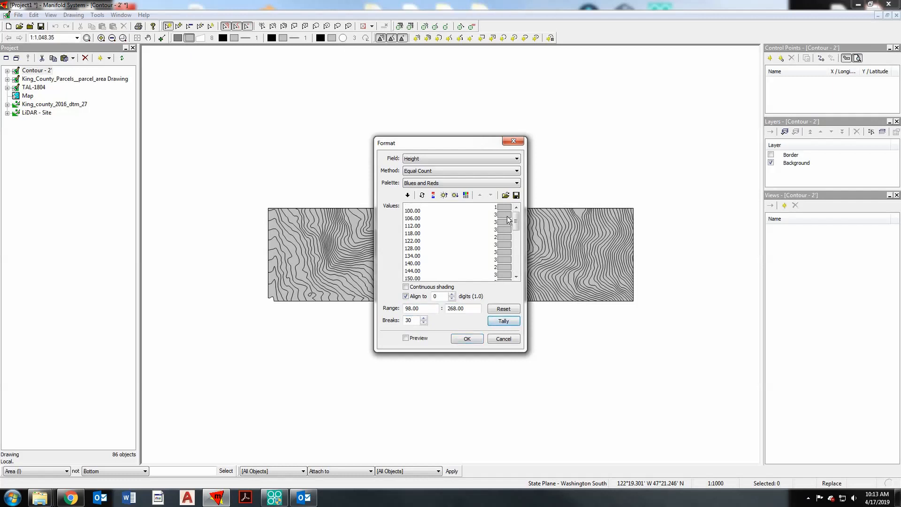
mouse_move(517, 220)
mouse_down()
mouse_move(516, 267)
mouse_move(516, 218)
mouse_up()
click(408, 195)
drag(517, 222, 513, 283)
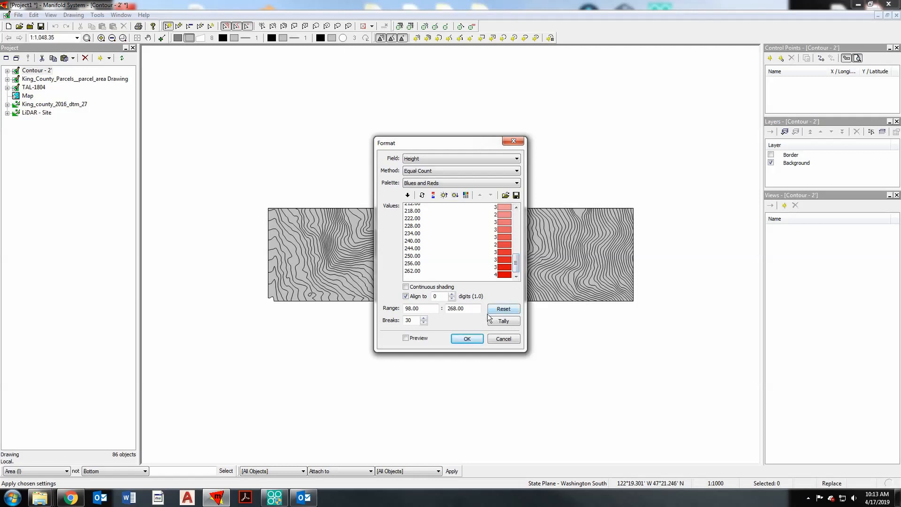
- Preview the Height theme on the contour areas and apply it to the drawing
click(406, 338)
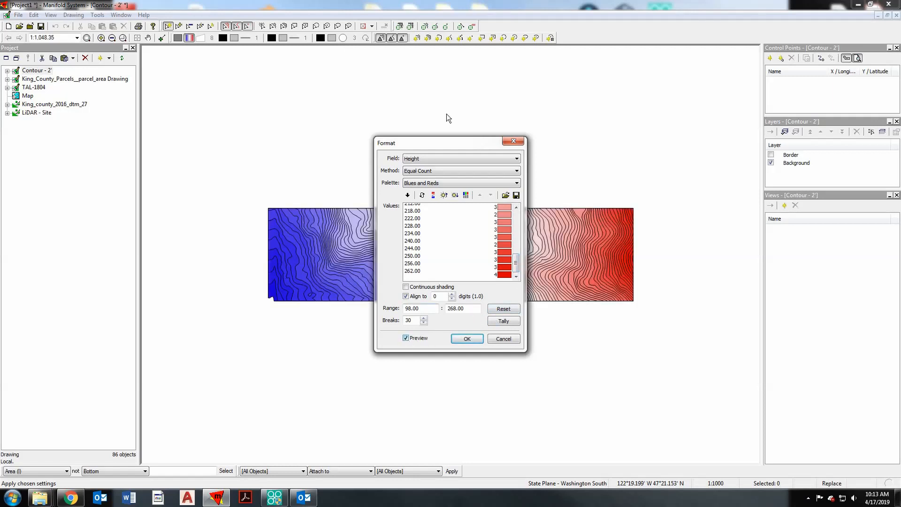
drag(452, 145, 103, 147)
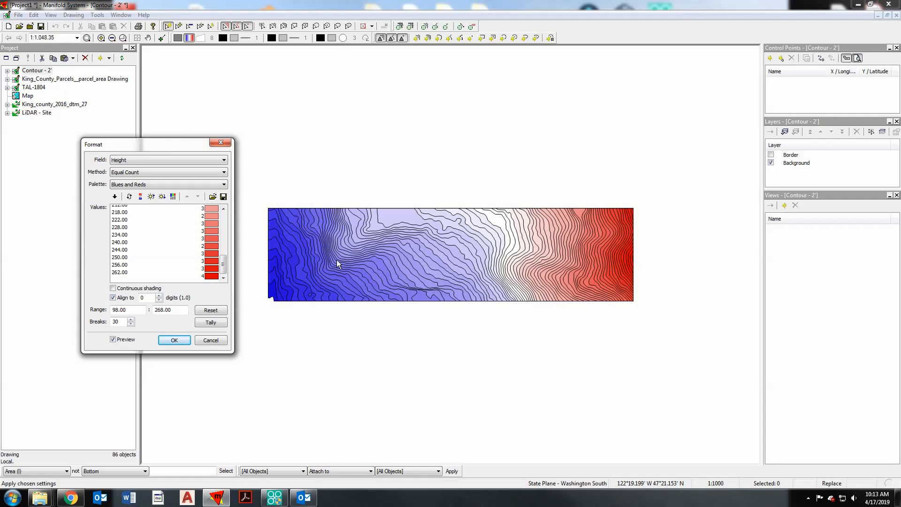
click(171, 339)
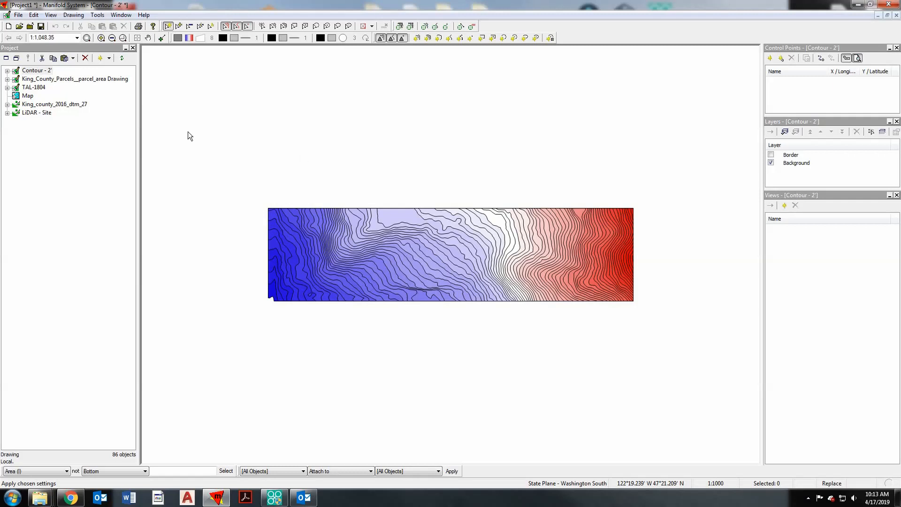
- Open the Map and clear the selected area on the surface without backing up data for undo
click(66, 131)
click(27, 96)
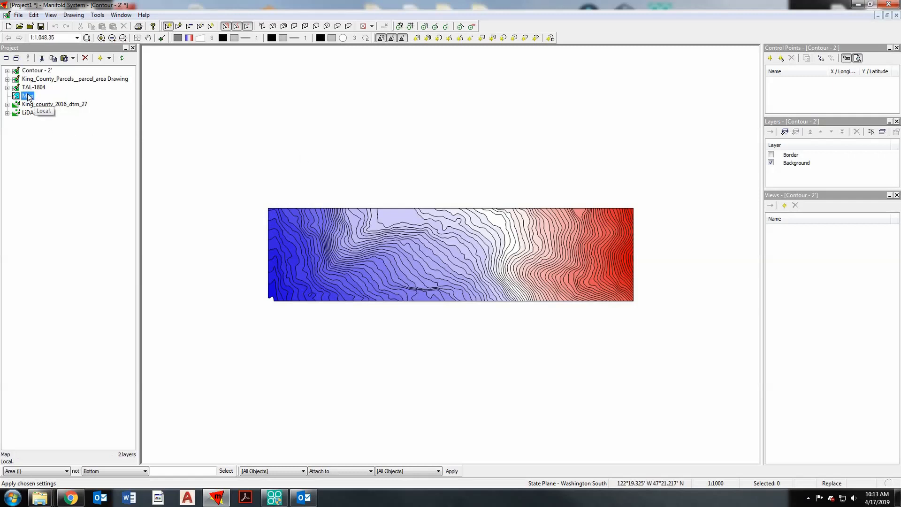
double_click(27, 96)
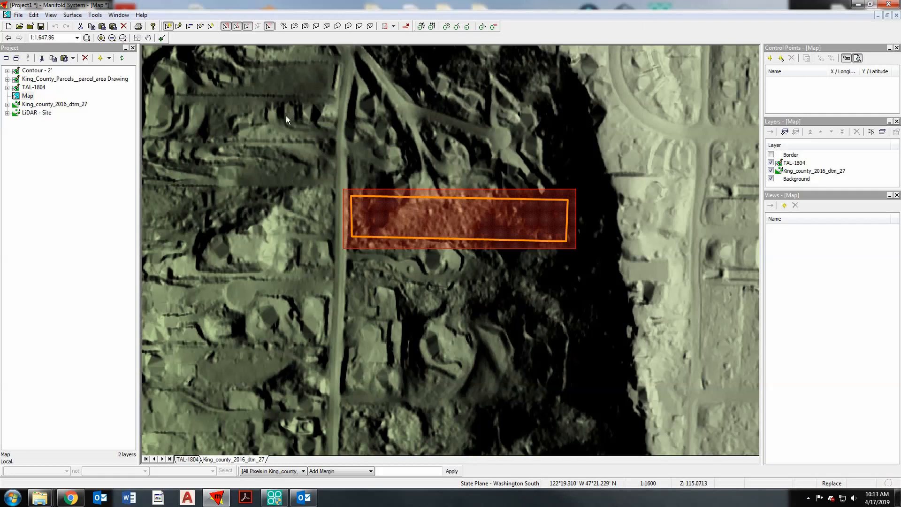
click(406, 27)
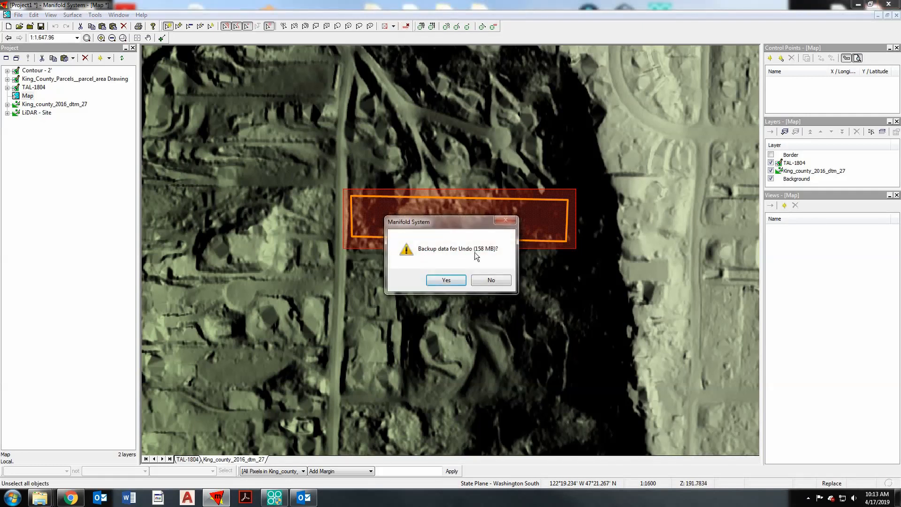
click(480, 281)
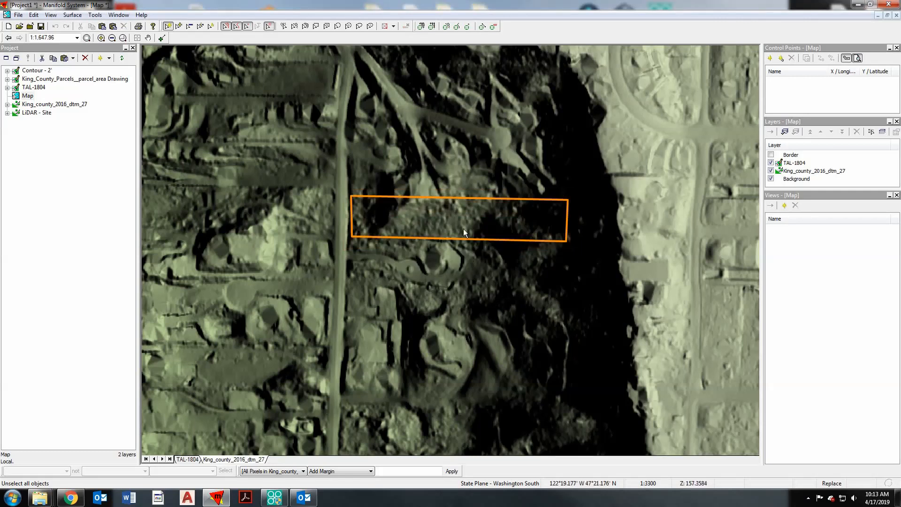
- Remove the King_county_2016_dtm_27 layer from the map
scroll(463, 229, down, 1)
scroll(463, 233, down, 1)
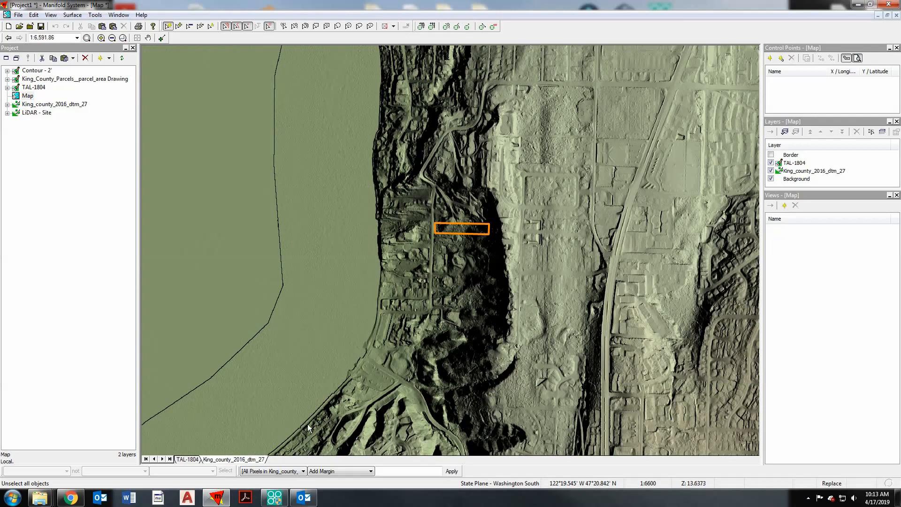
right_click(230, 463)
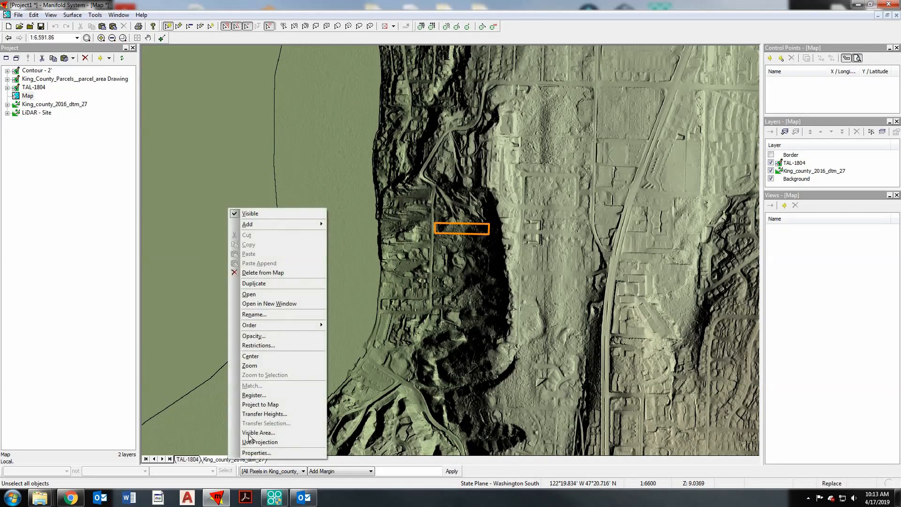
click(279, 274)
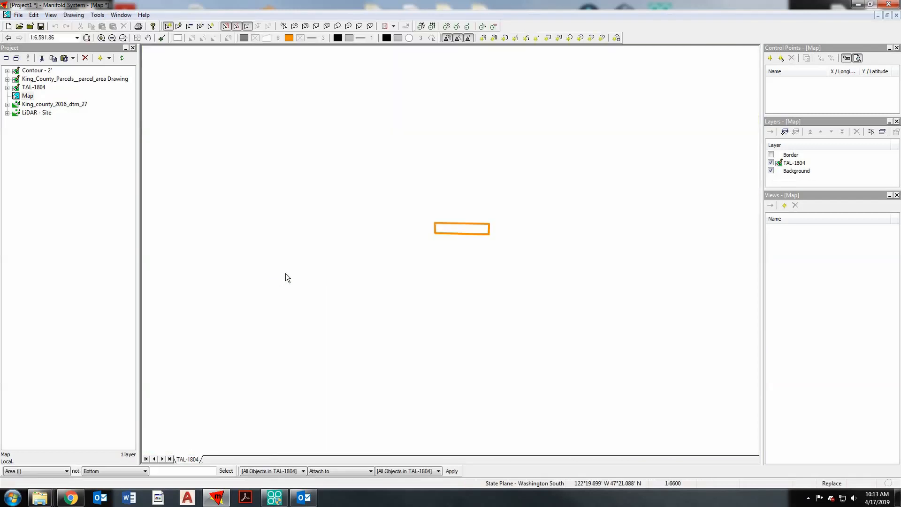
- Add the Contour - 2' drawing to the map as a layer
click(31, 71)
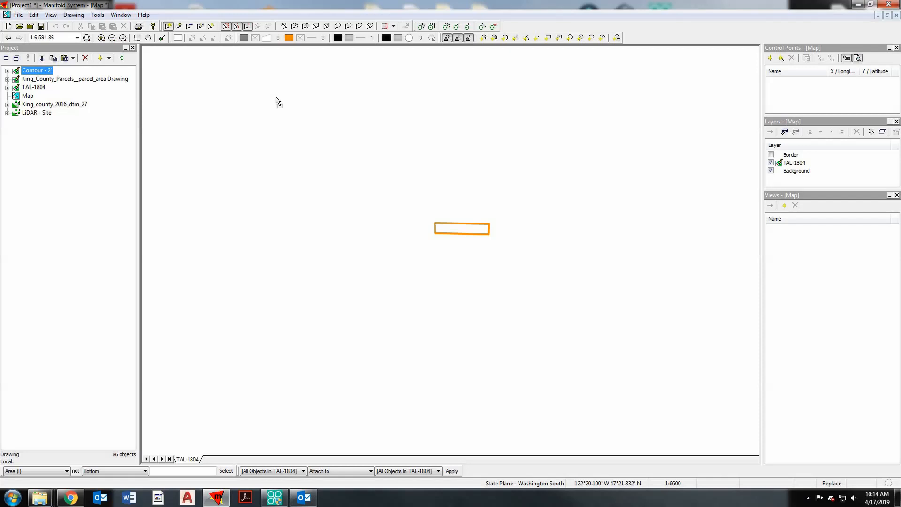
drag(275, 98, 276, 98)
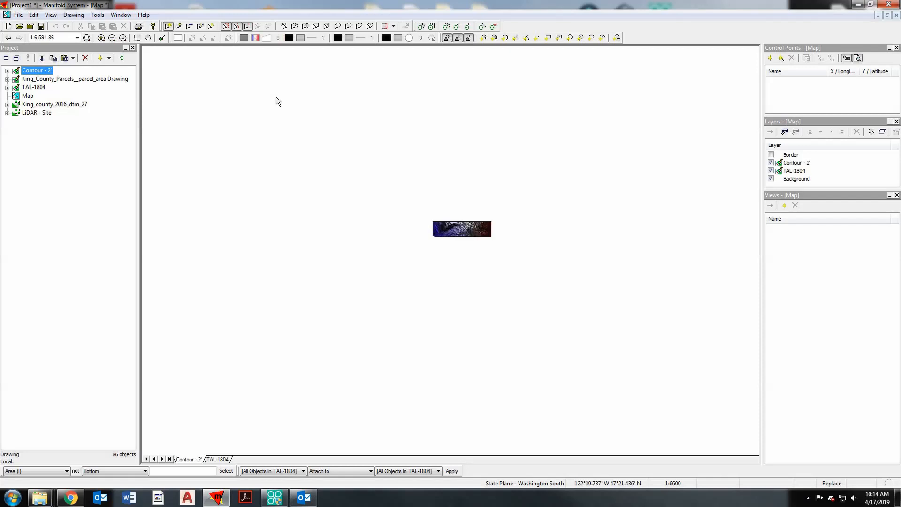
scroll(469, 233, up, 2)
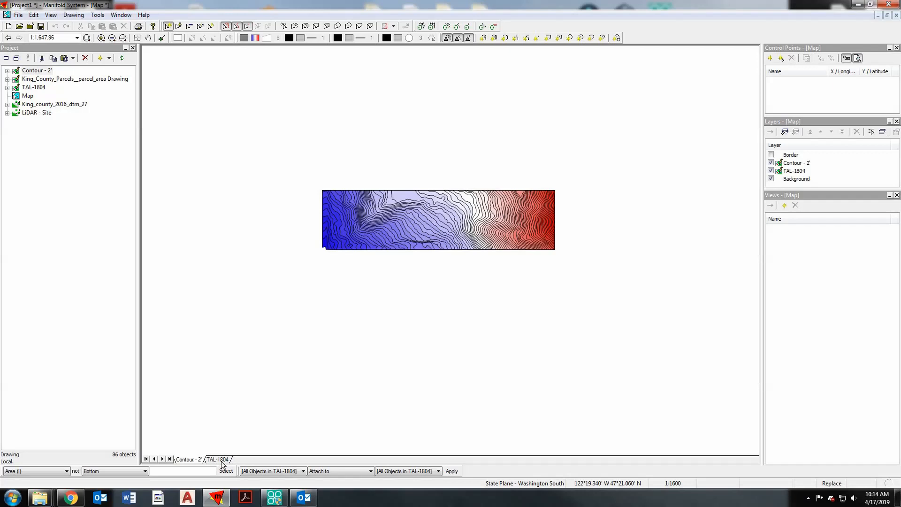
- Reorder the map layers so the TAL-1804 boundary lies above the Contour - 2' layer
click(206, 461)
click(186, 461)
drag(184, 462, 253, 462)
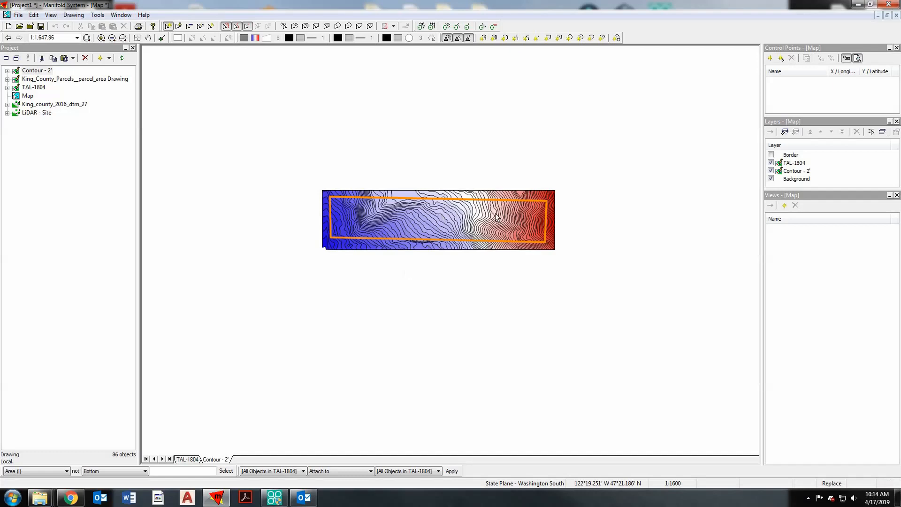
scroll(432, 202, up, 1)
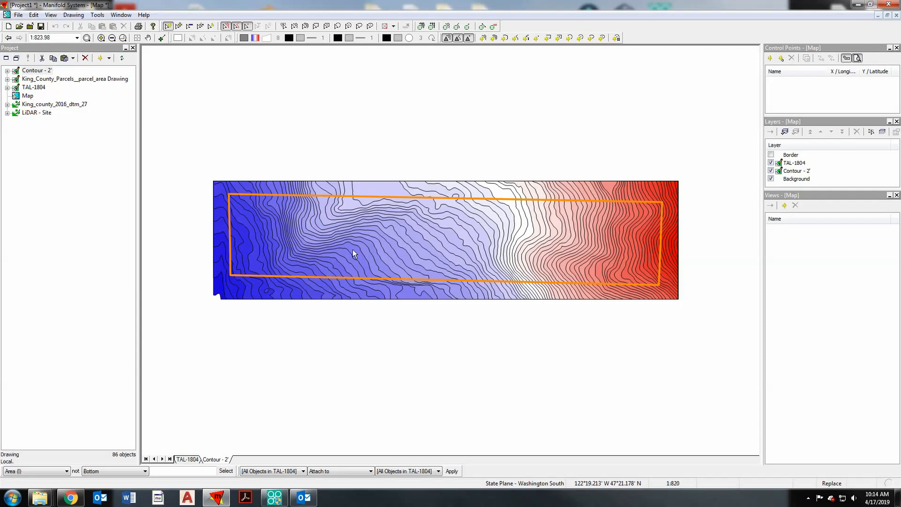
- Create a new layout named Layout with the Map as its parent component and no template
click(89, 153)
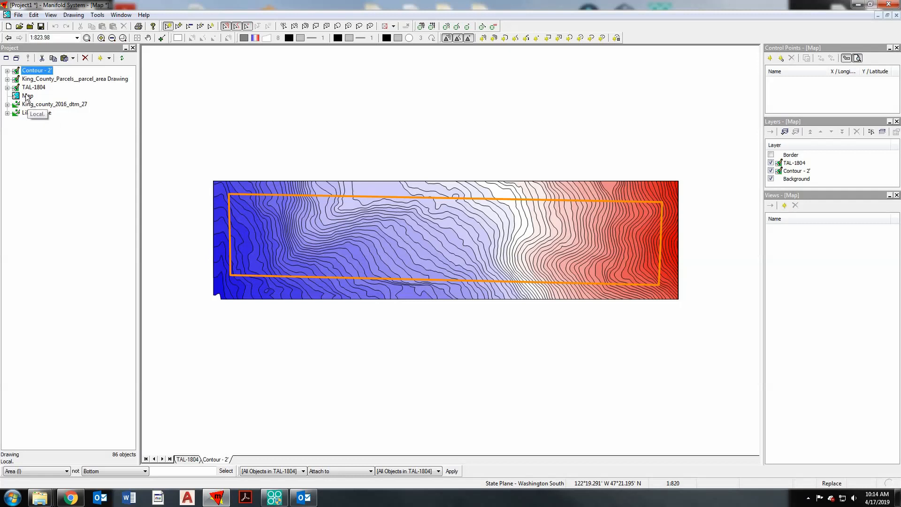
click(27, 97)
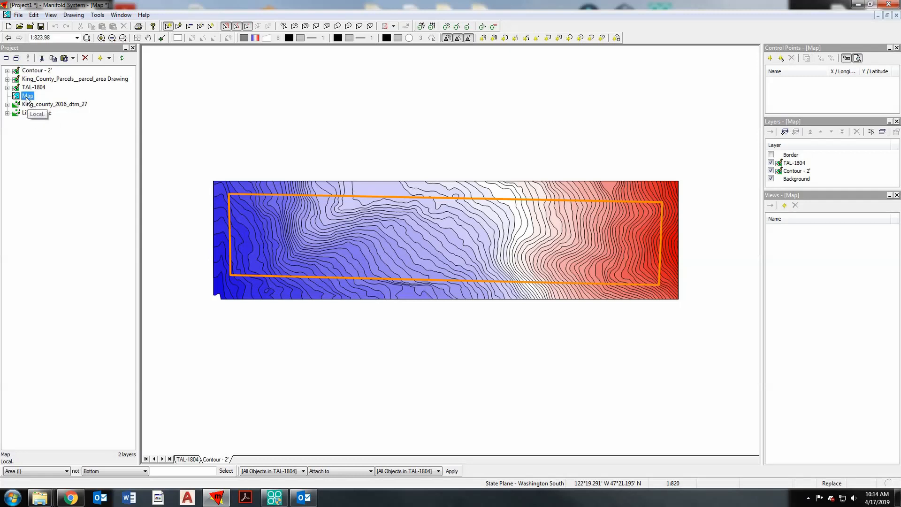
click(109, 59)
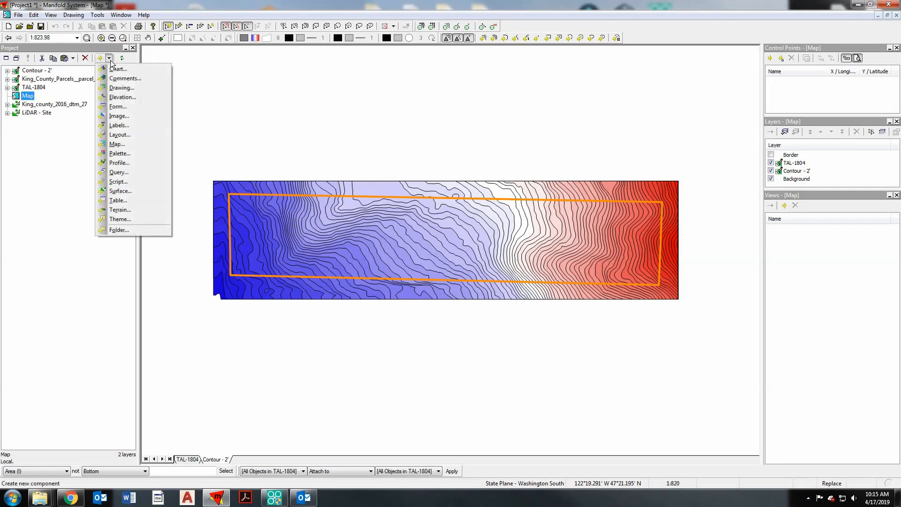
click(119, 134)
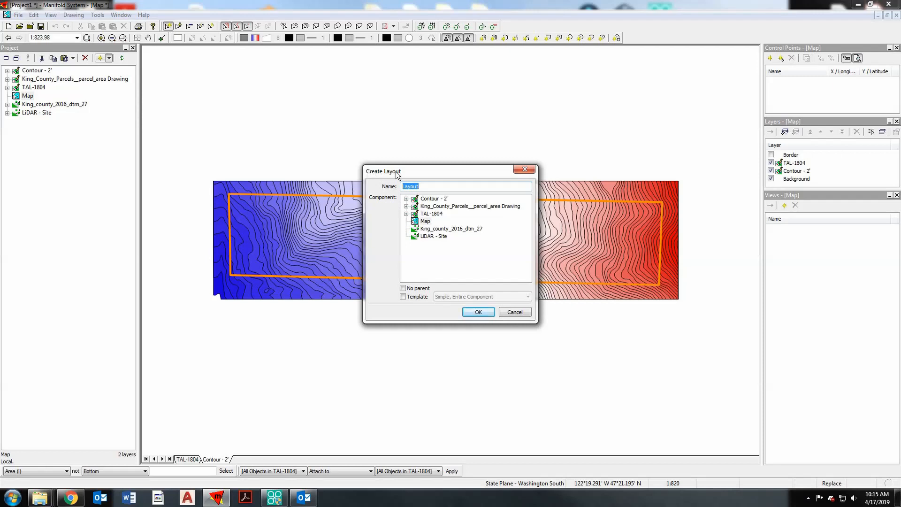
click(425, 221)
double_click(411, 186)
click(478, 313)
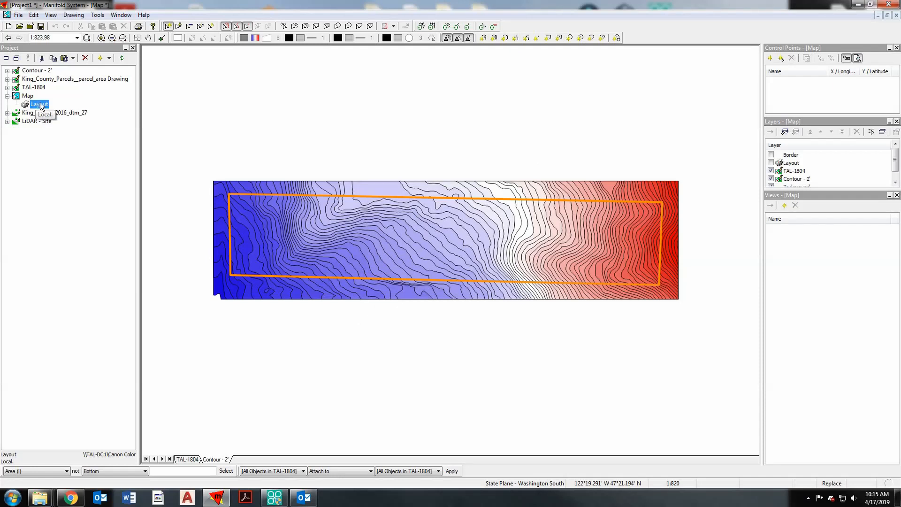
- Open the Map's layout and set its page to 11x17 paper in landscape orientation
double_click(40, 105)
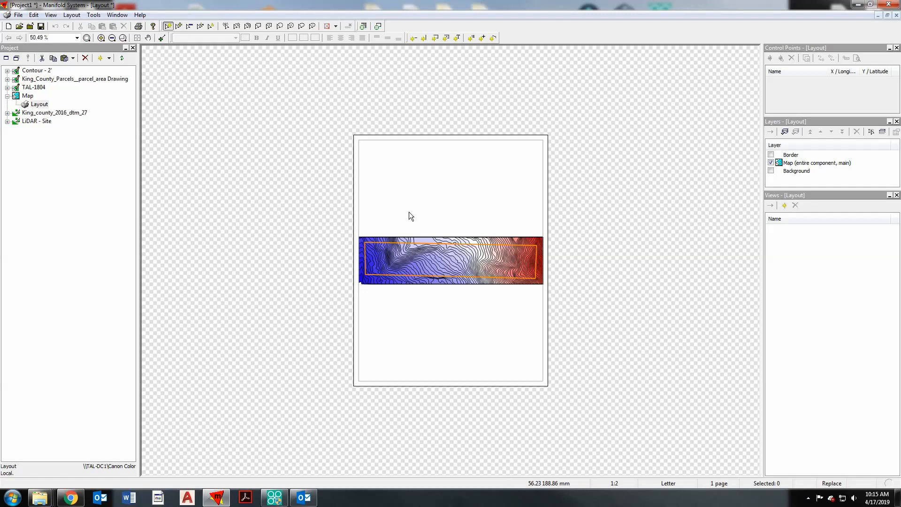
scroll(445, 264, up, 1)
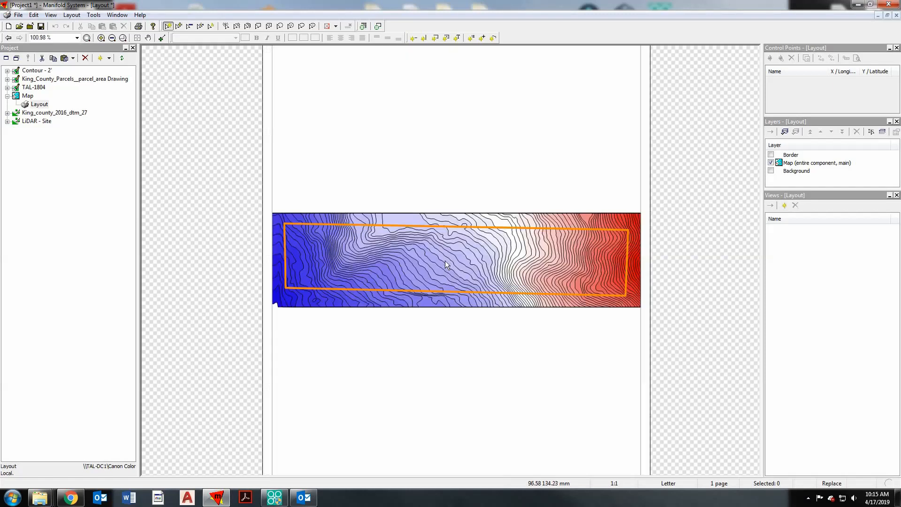
scroll(445, 260, down, 1)
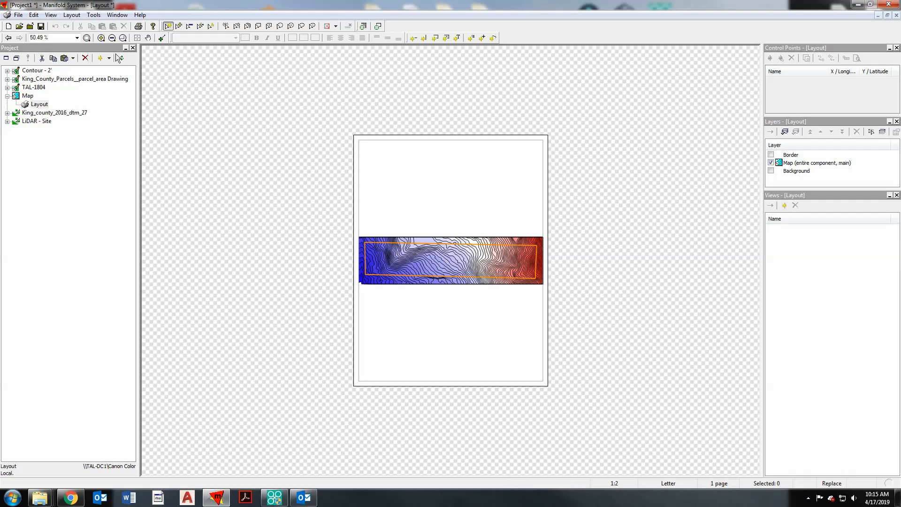
click(19, 15)
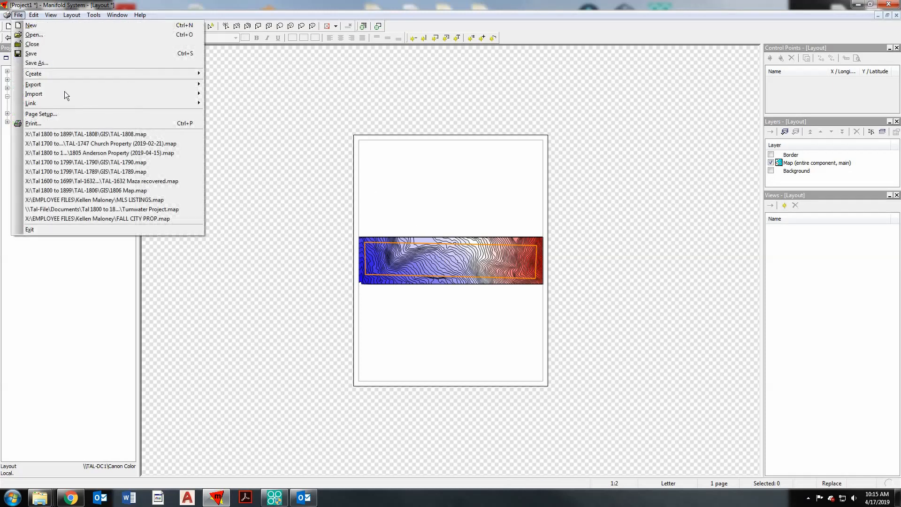
click(60, 114)
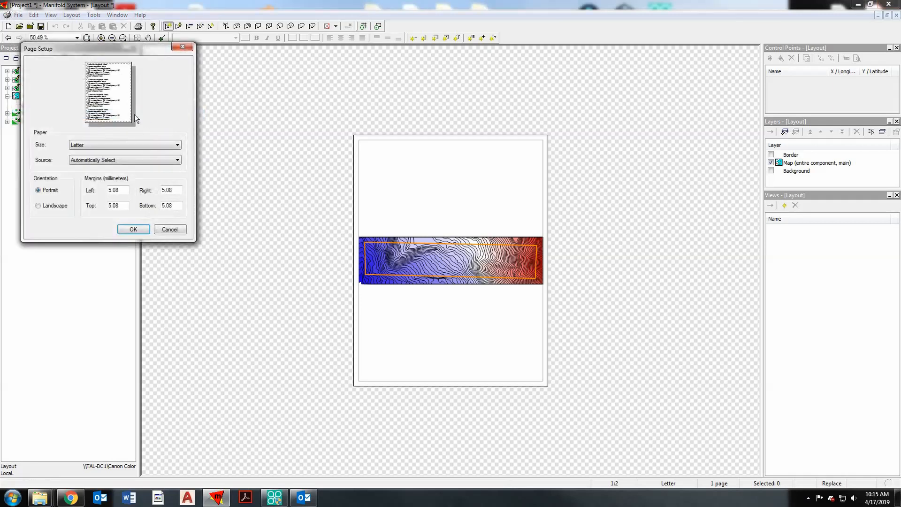
click(98, 145)
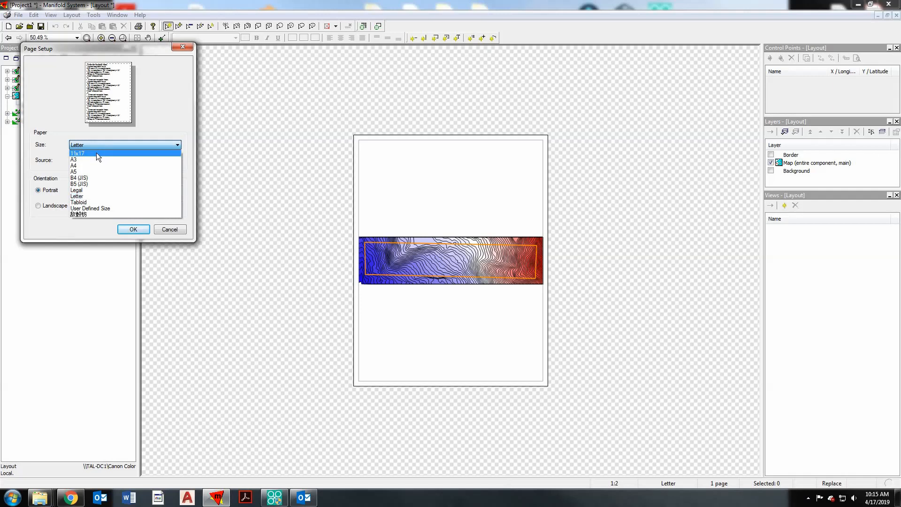
click(97, 153)
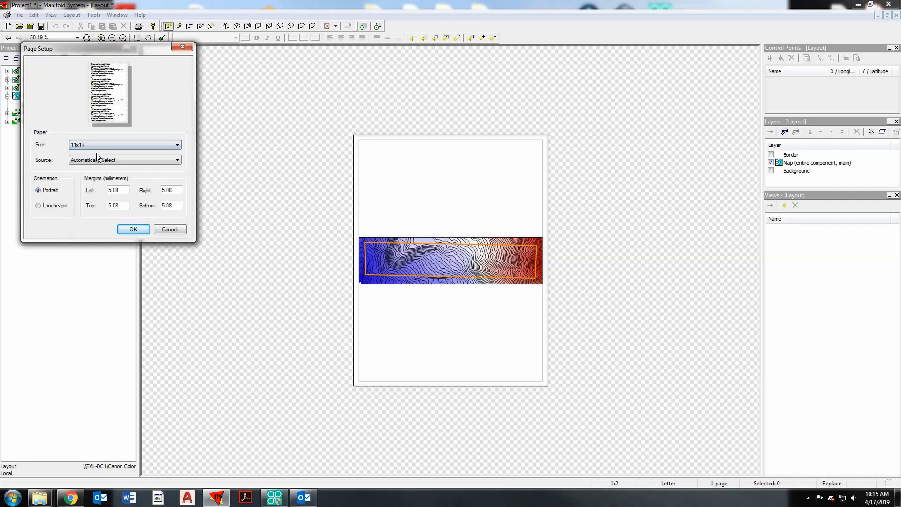
click(38, 207)
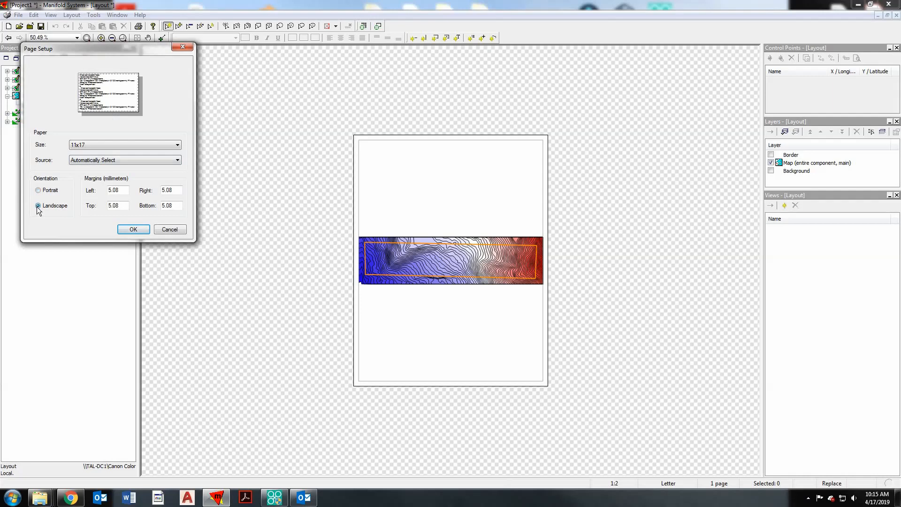
click(134, 230)
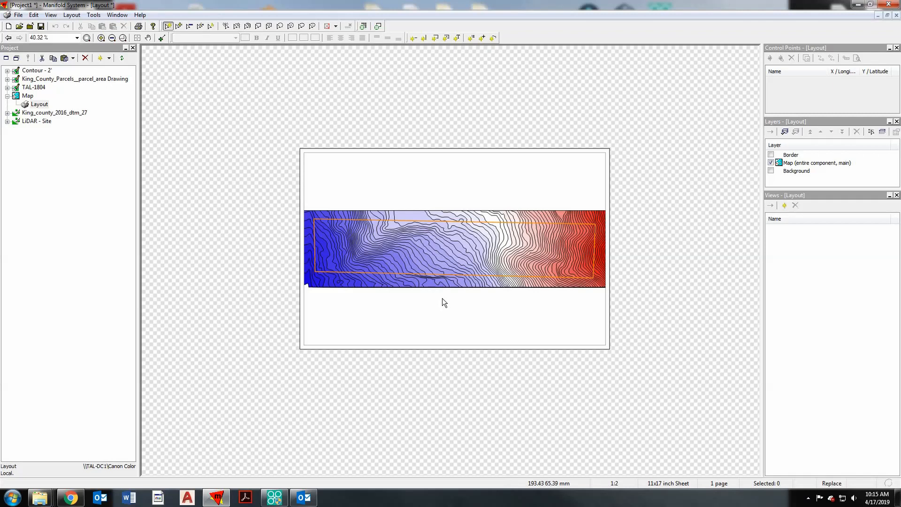
click(442, 298)
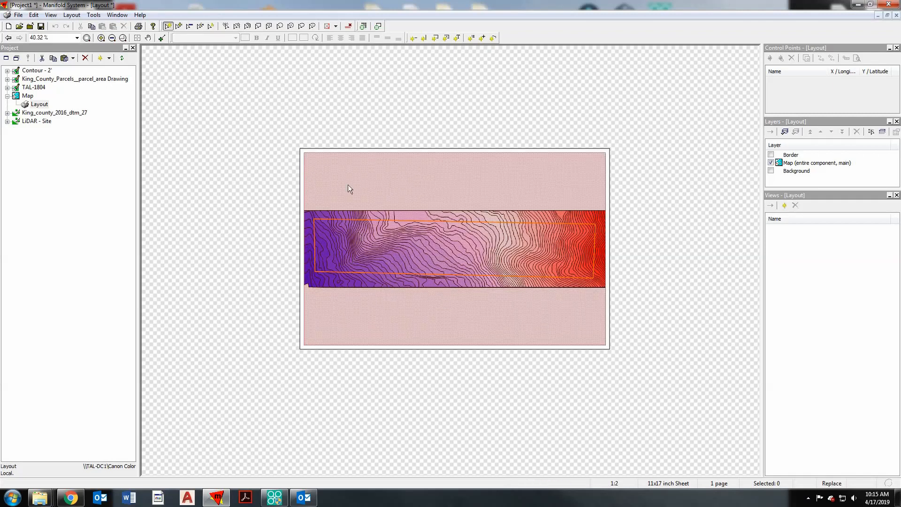
click(353, 188)
- Open the Map and start editing its view scale
double_click(28, 96)
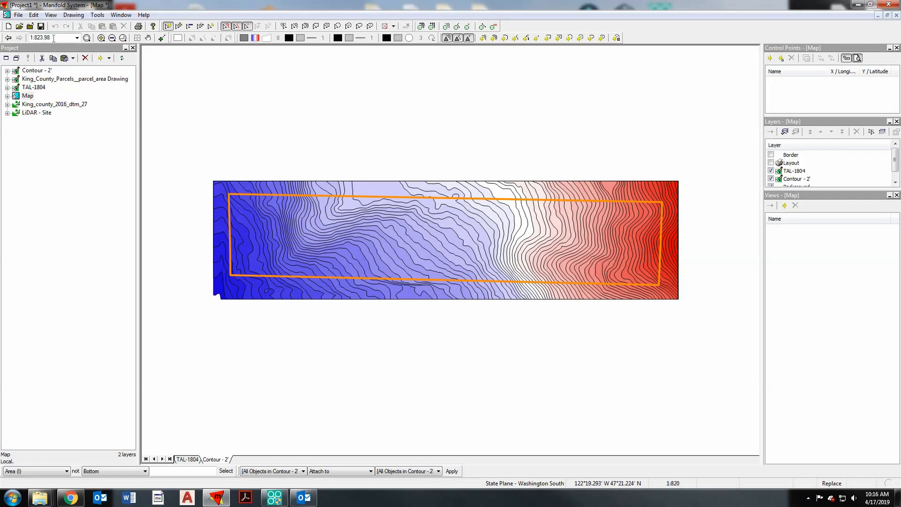
double_click(40, 38)
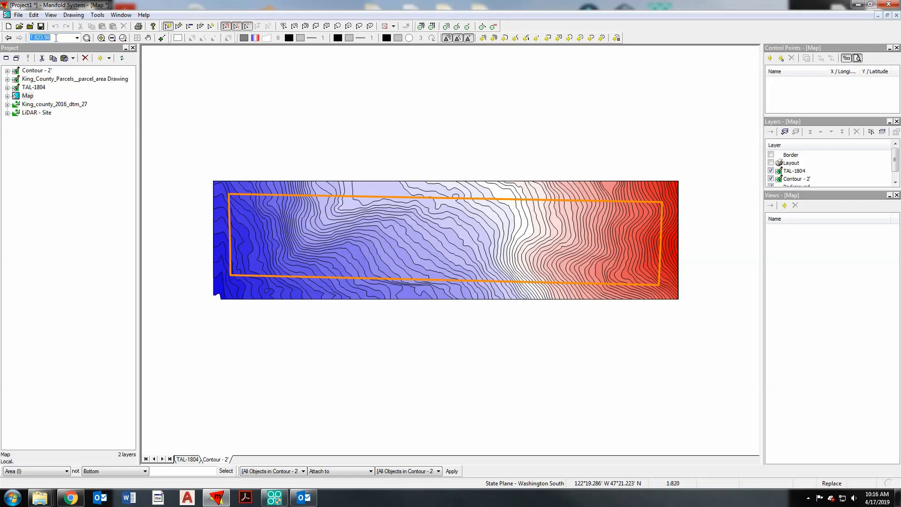
- Set the Map's view scale to 1:1200
drag(56, 38, 35, 38)
text(1200)
key(Return)
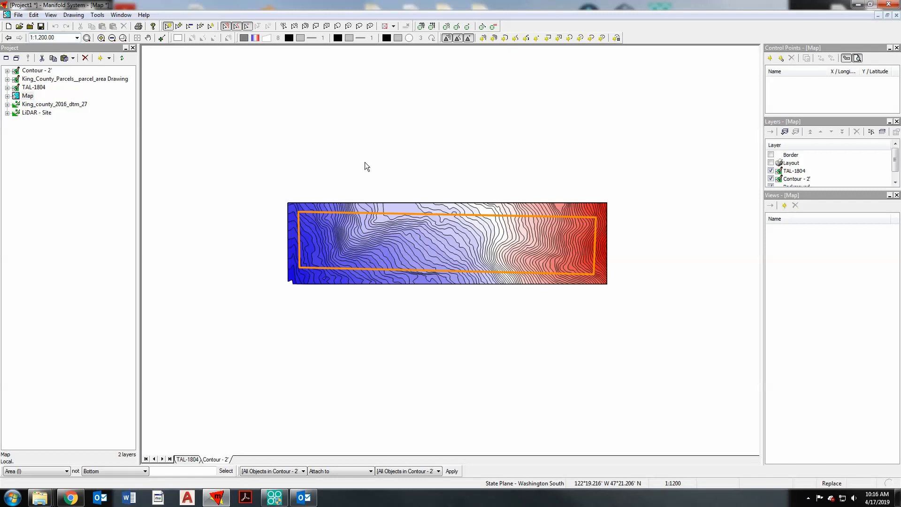
- Save the current Map view as a new named view called 1:1200
click(784, 206)
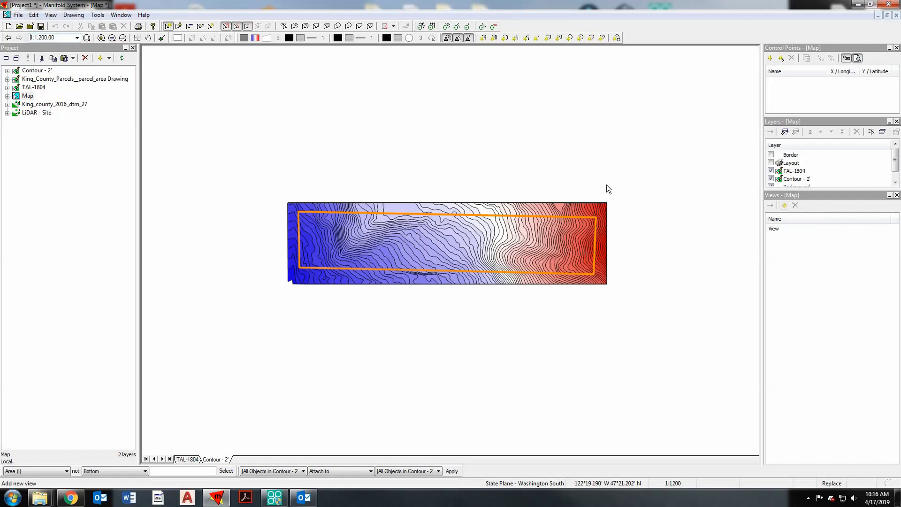
click(784, 230)
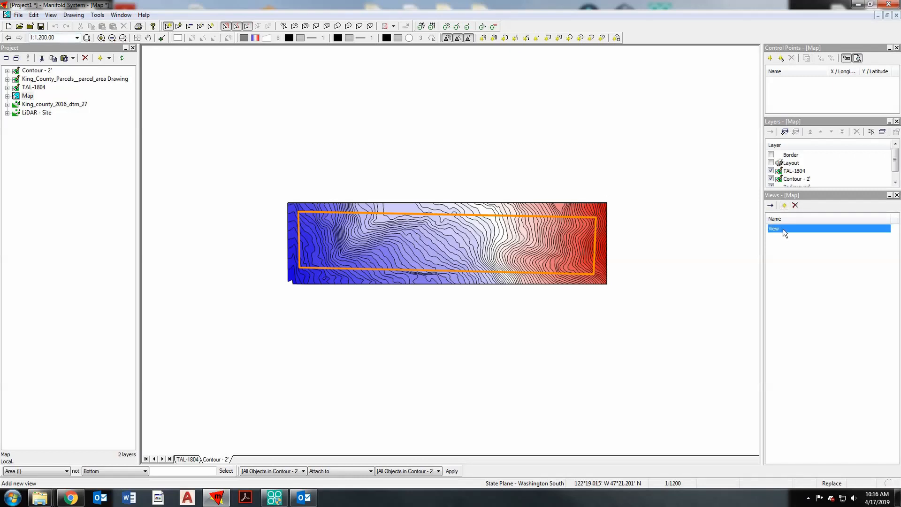
click(789, 229)
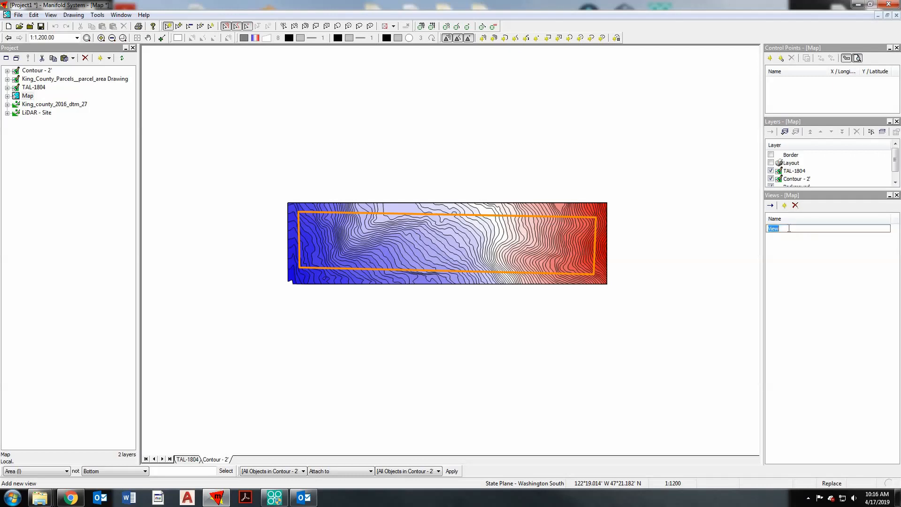
text(1:1200)
key(Return)
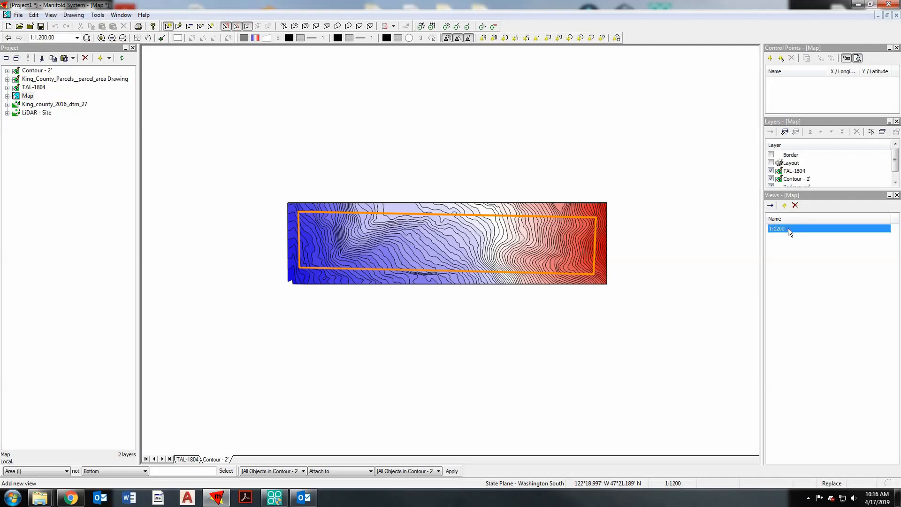
click(788, 238)
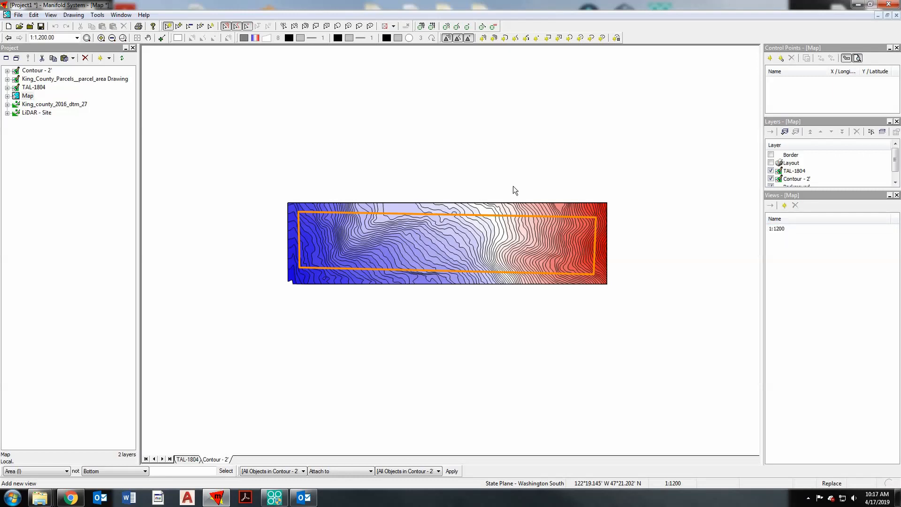
- Open the Map's layout and set the map element's scope to the saved view 1:1200
click(7, 96)
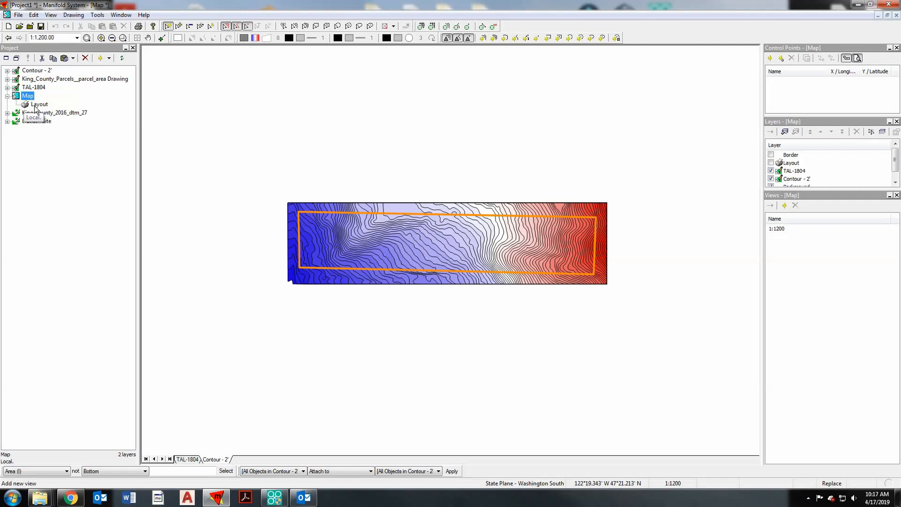
double_click(37, 107)
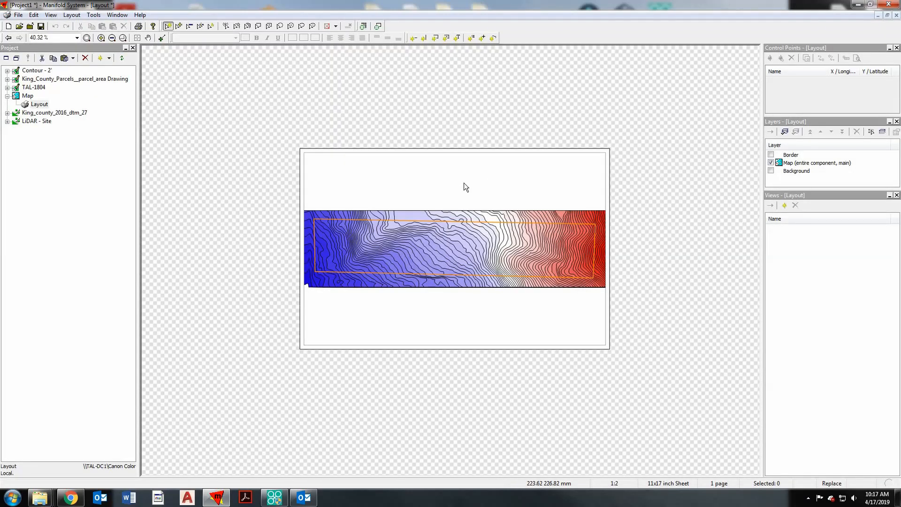
click(464, 184)
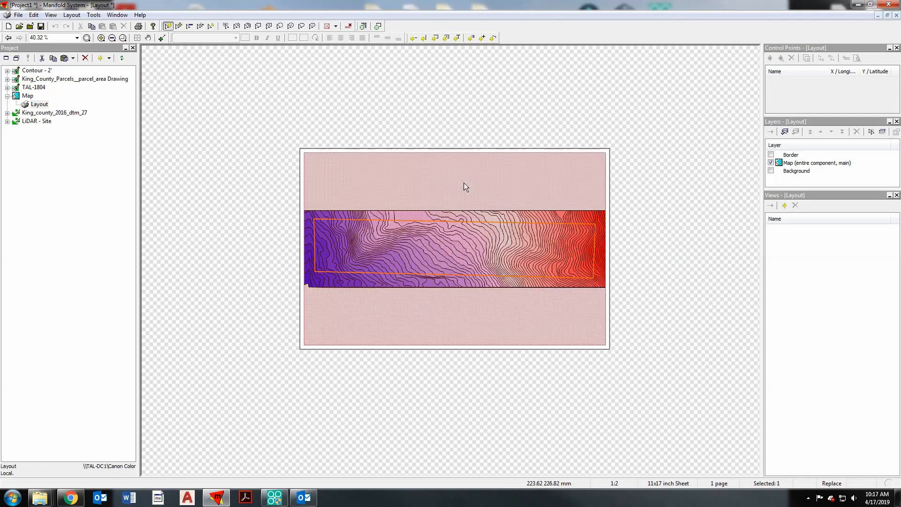
right_click(465, 184)
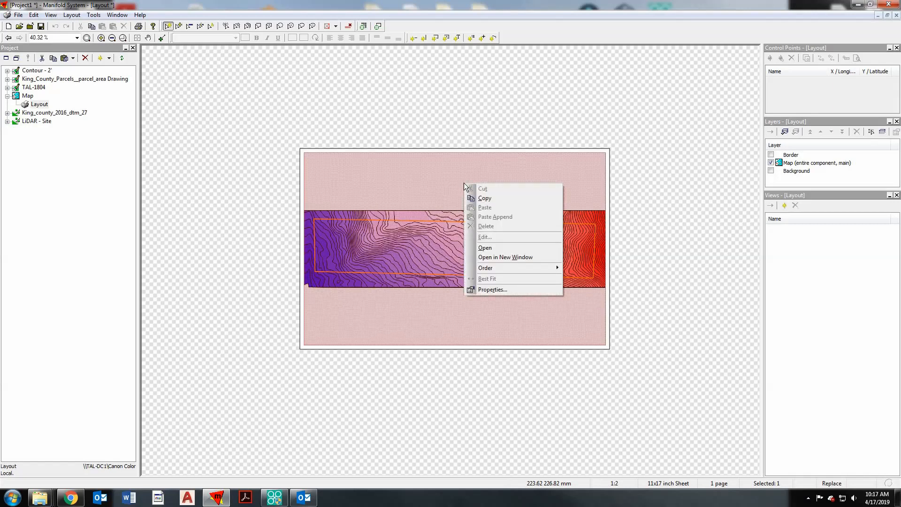
click(488, 290)
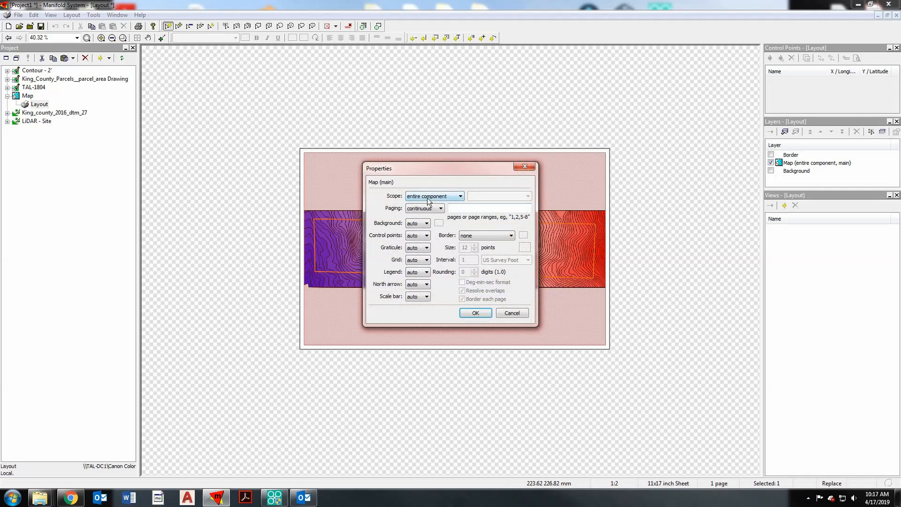
click(440, 196)
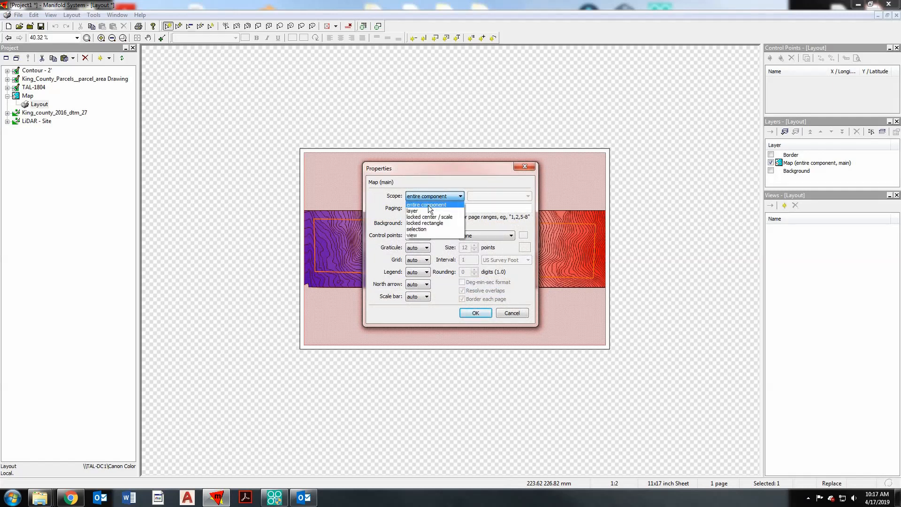
click(423, 234)
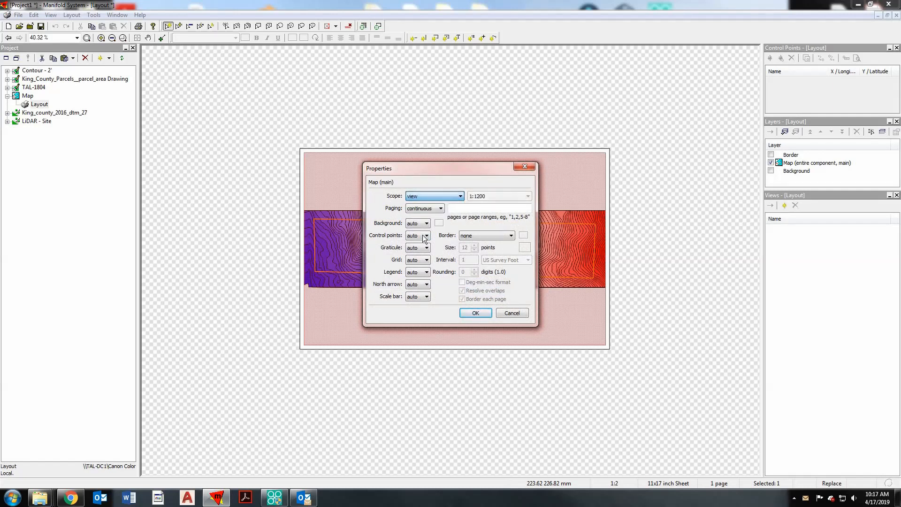
click(489, 197)
click(489, 197)
click(489, 196)
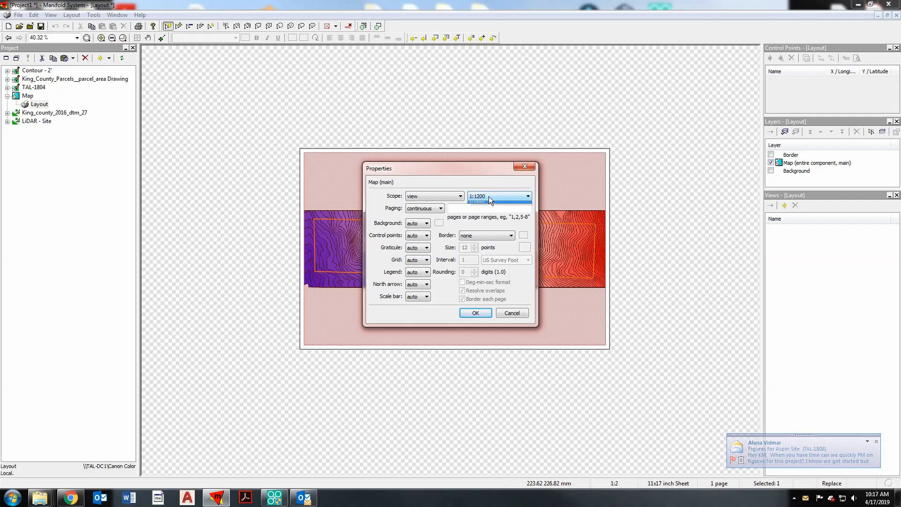
click(488, 182)
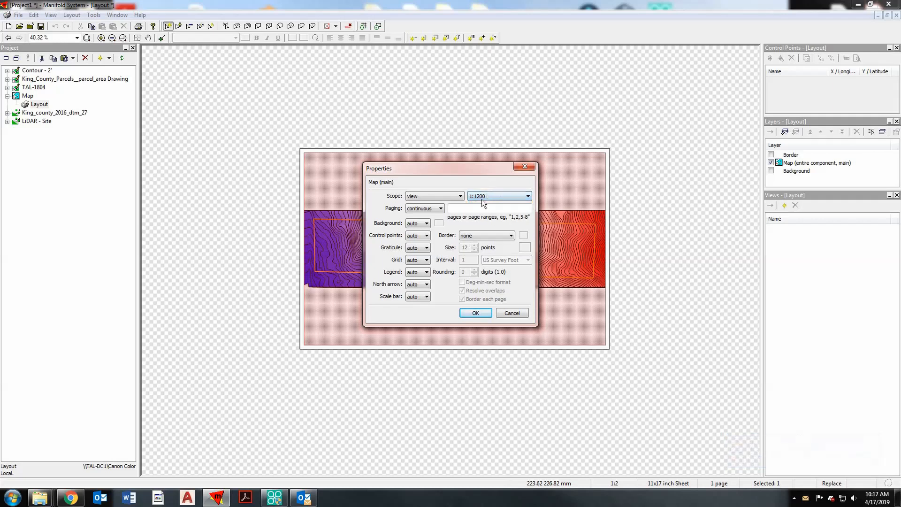
click(475, 313)
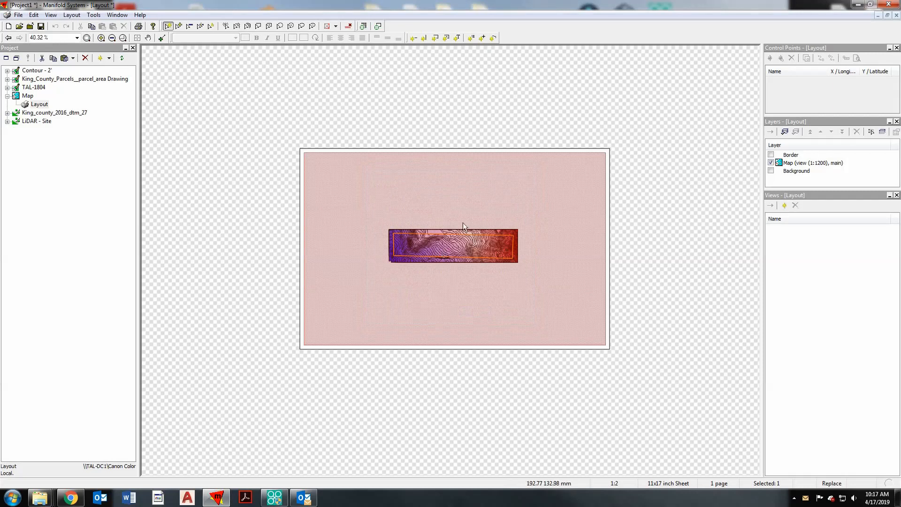
click(454, 136)
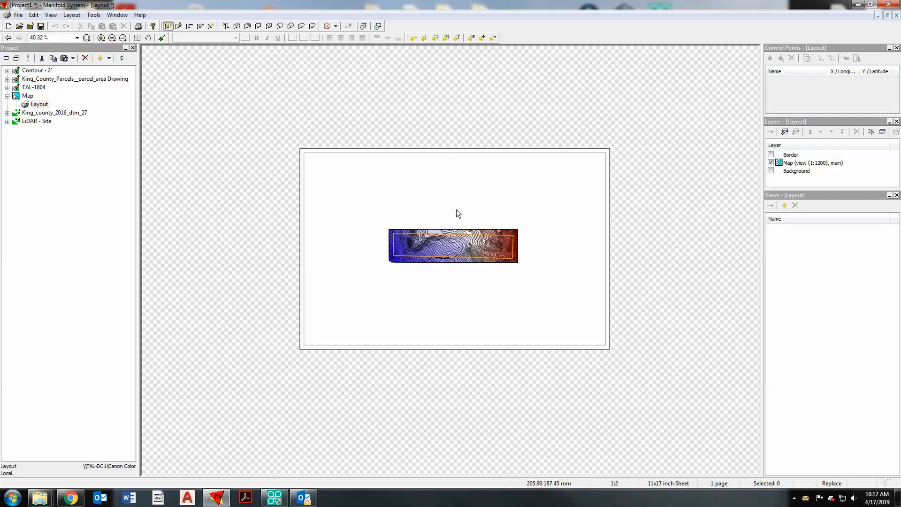
- Change the layout's paper size to Letter in the page setup, keeping landscape orientation
click(19, 14)
click(39, 114)
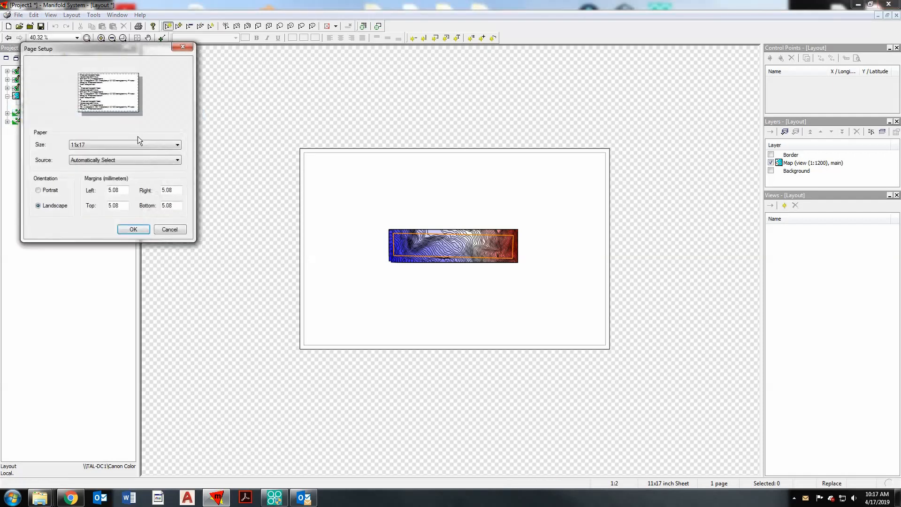
click(128, 145)
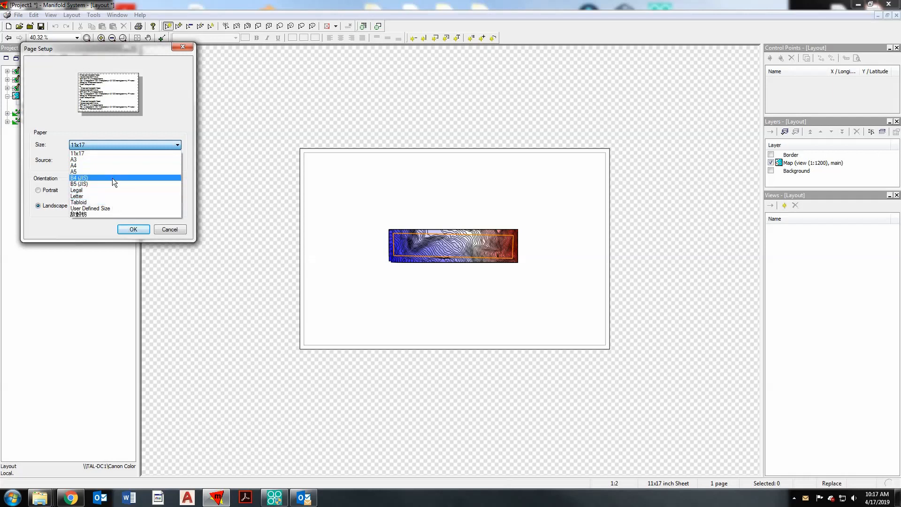
click(106, 196)
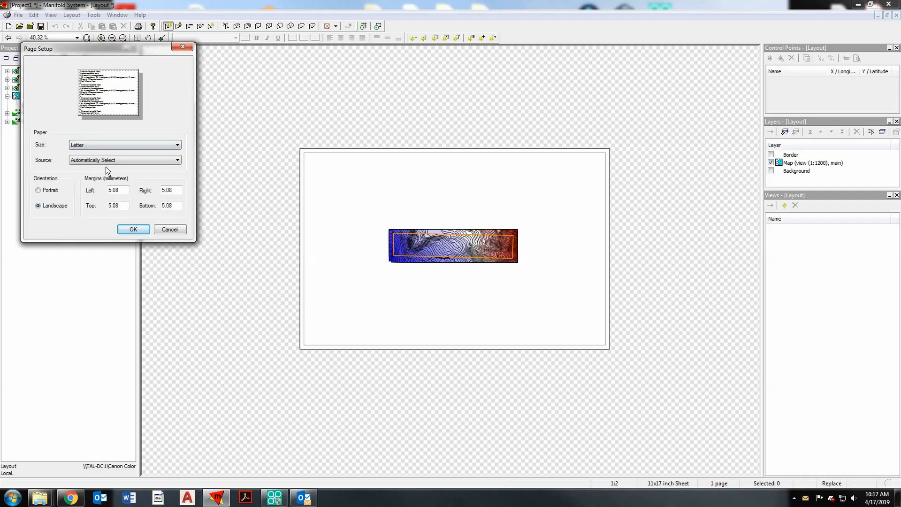
click(134, 229)
scroll(389, 217, down, 1)
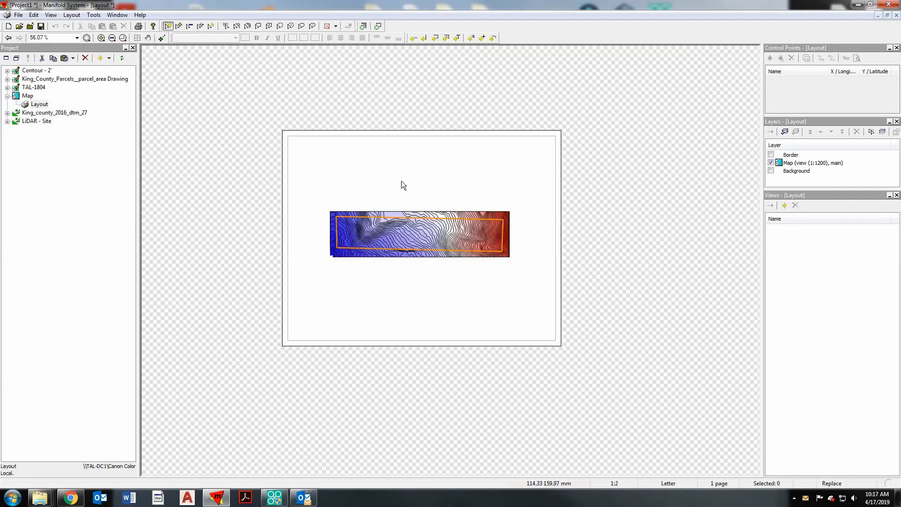
- Insert a legend in the blank area of the layout page below the right half of the map
scroll(401, 181, up, 1)
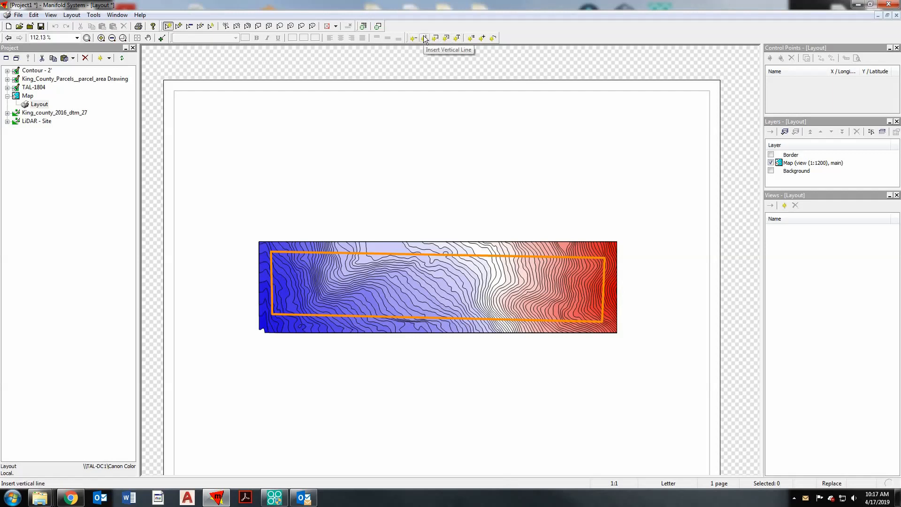
click(473, 40)
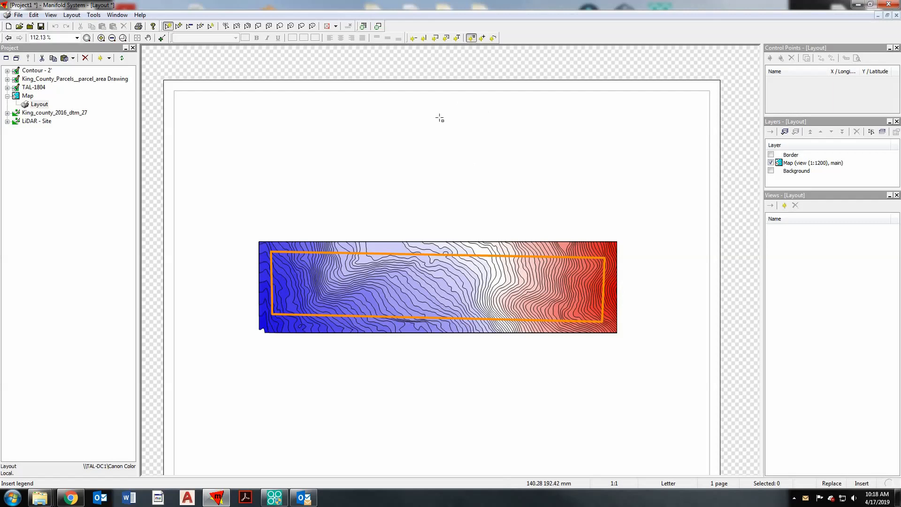
scroll(438, 117, down, 2)
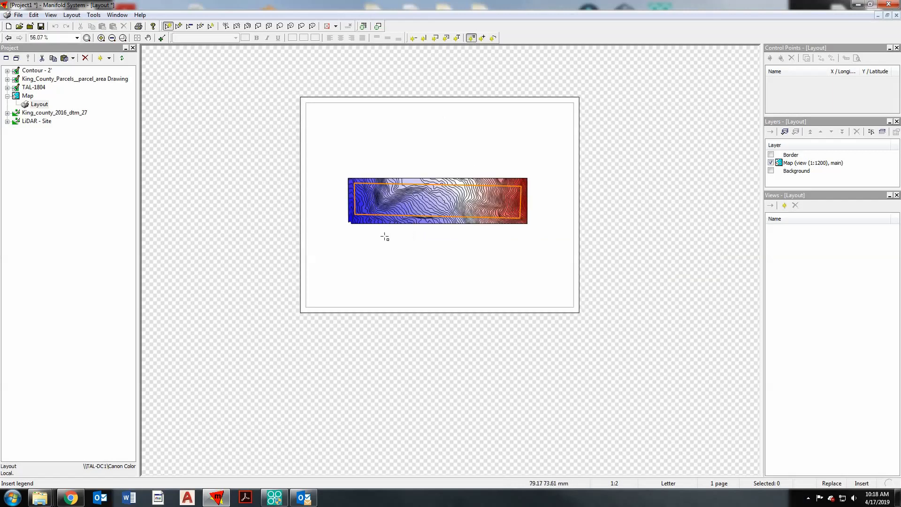
drag(431, 234, 572, 306)
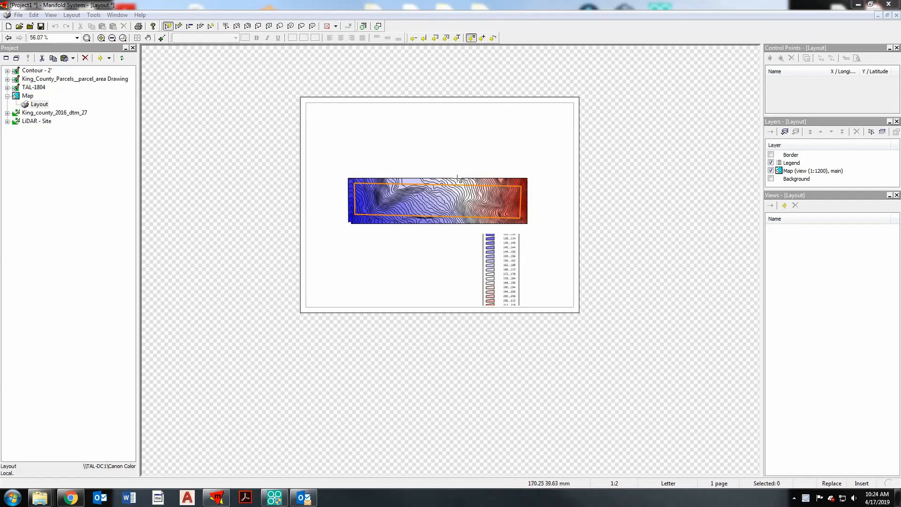
- Open the inserted legend's settings, turn on showing the legend and caption it "Map Legend"
double_click(508, 263)
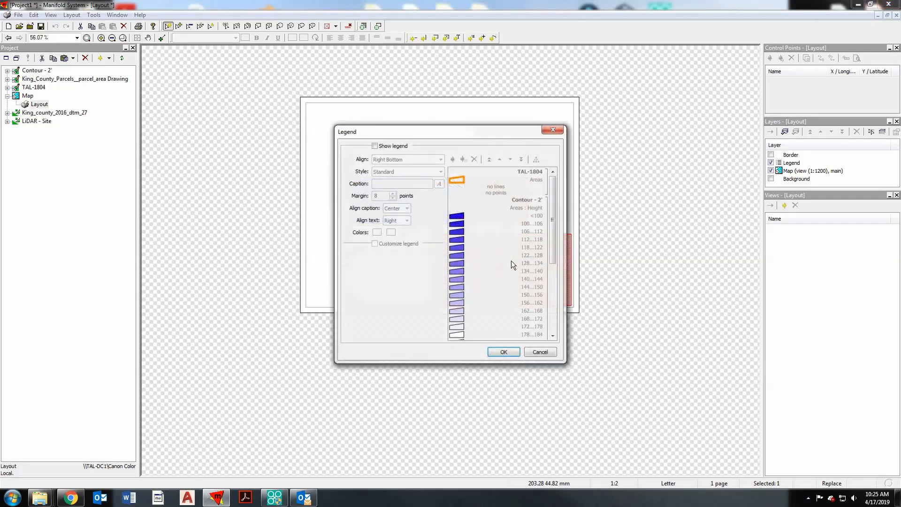
click(375, 146)
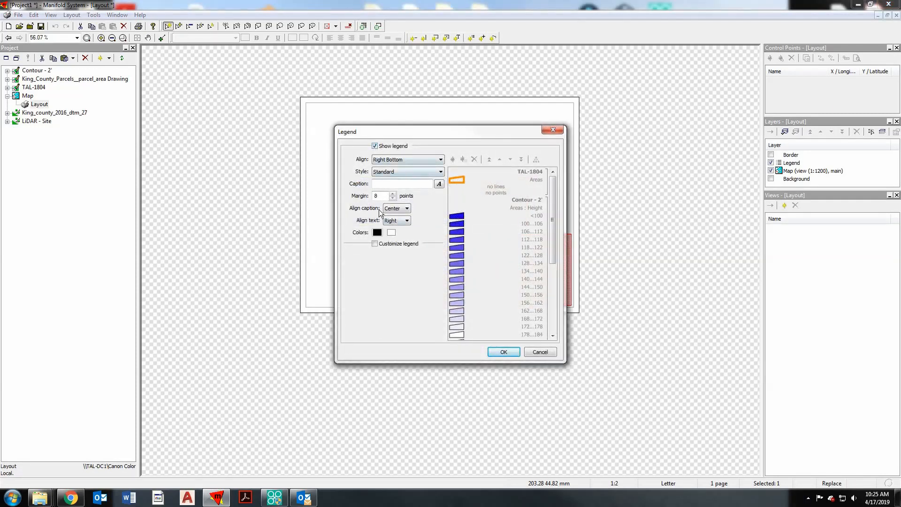
click(389, 183)
text(Map Legend)
- Set the legend caption's font to Tahoma Bold Oblique, size 12
click(438, 184)
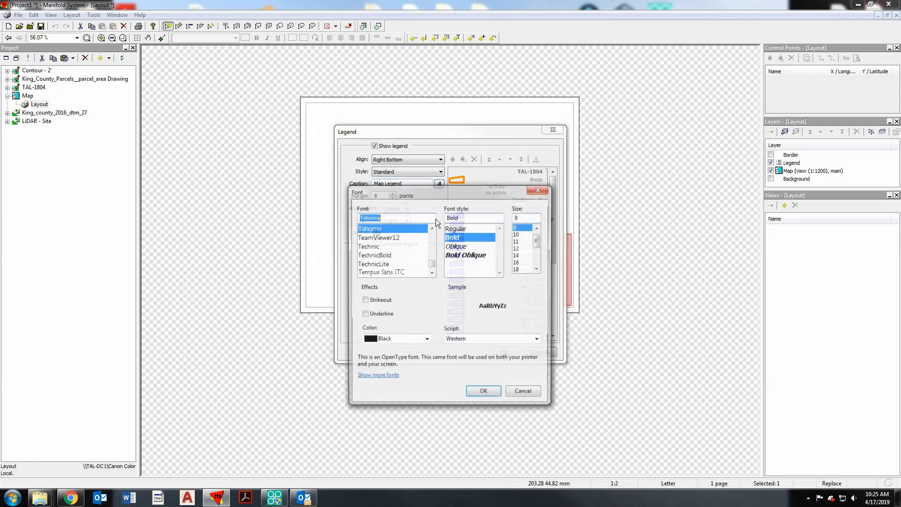
click(468, 255)
click(520, 248)
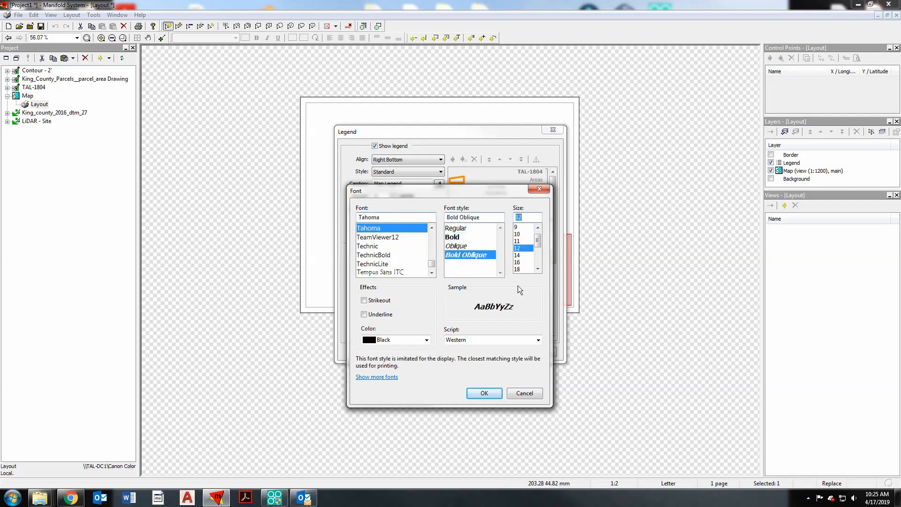
click(488, 393)
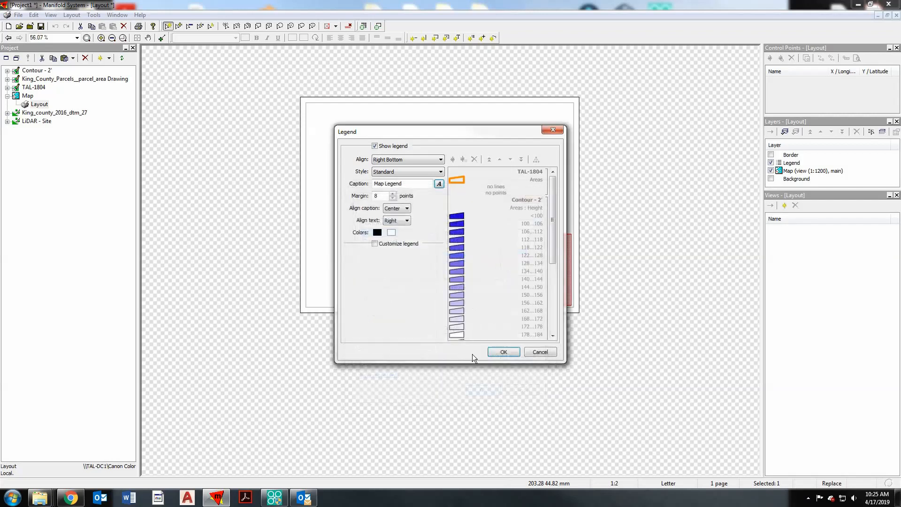
- Turn on legend customization and flatten the Contour - 2' component into individual legend elements
click(374, 243)
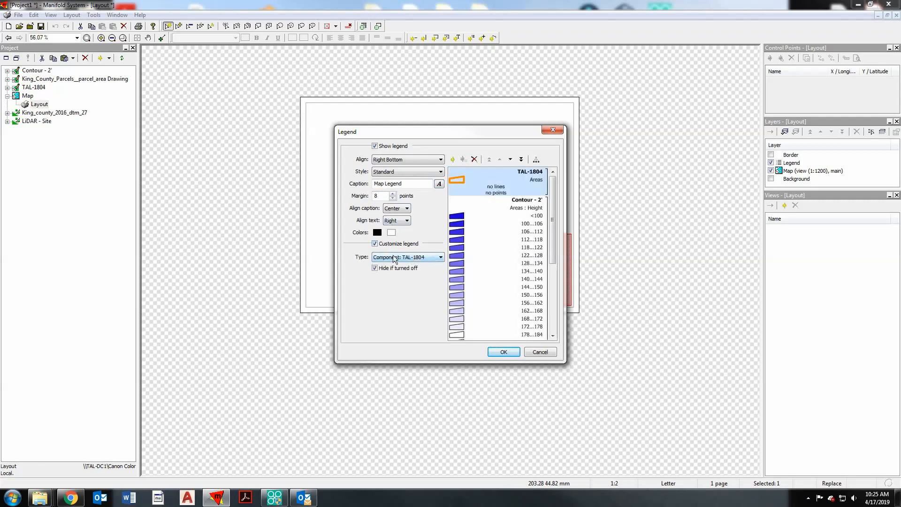
click(507, 239)
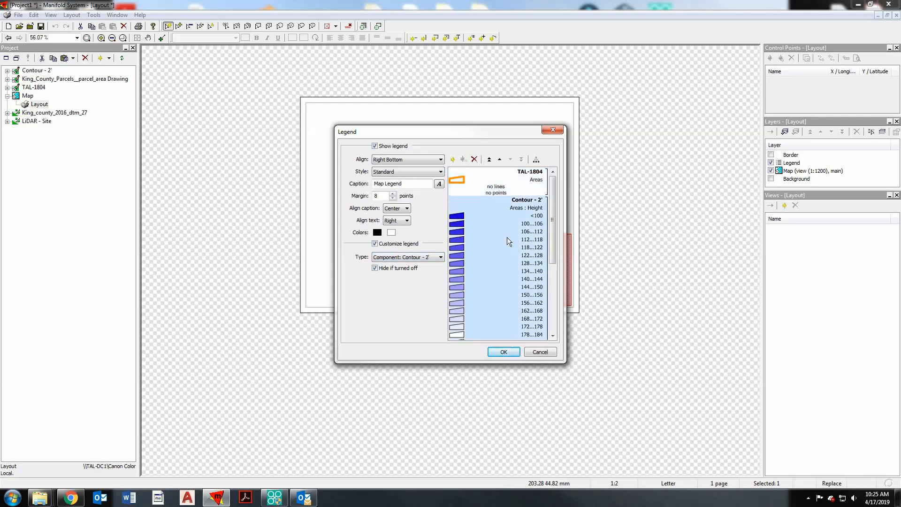
drag(556, 207, 549, 183)
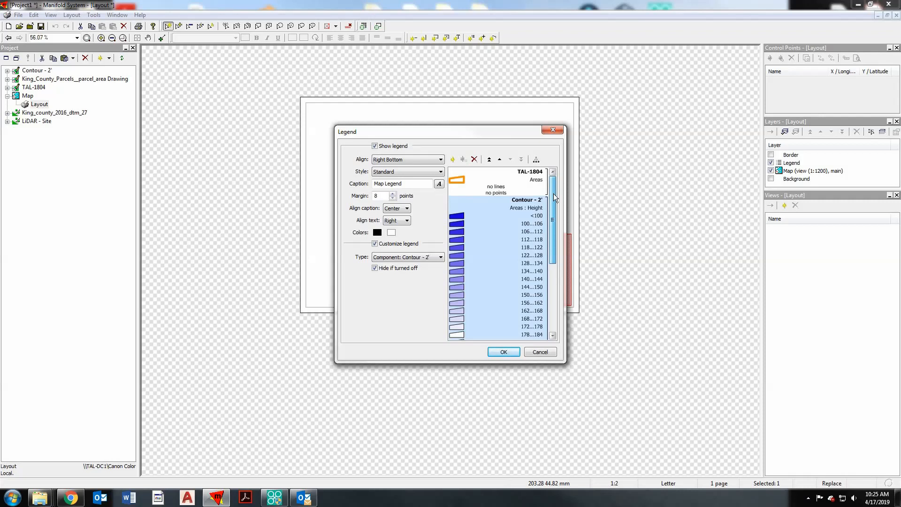
drag(433, 131, 285, 127)
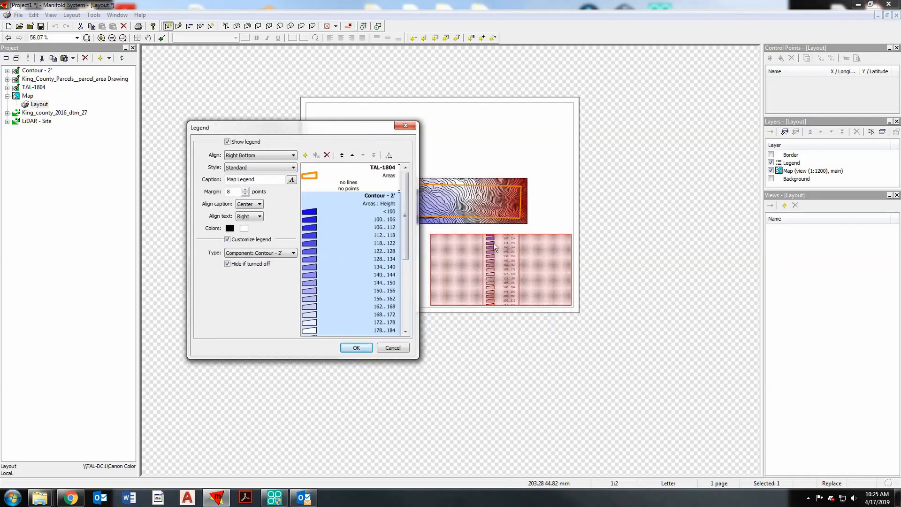
drag(348, 128, 351, 102)
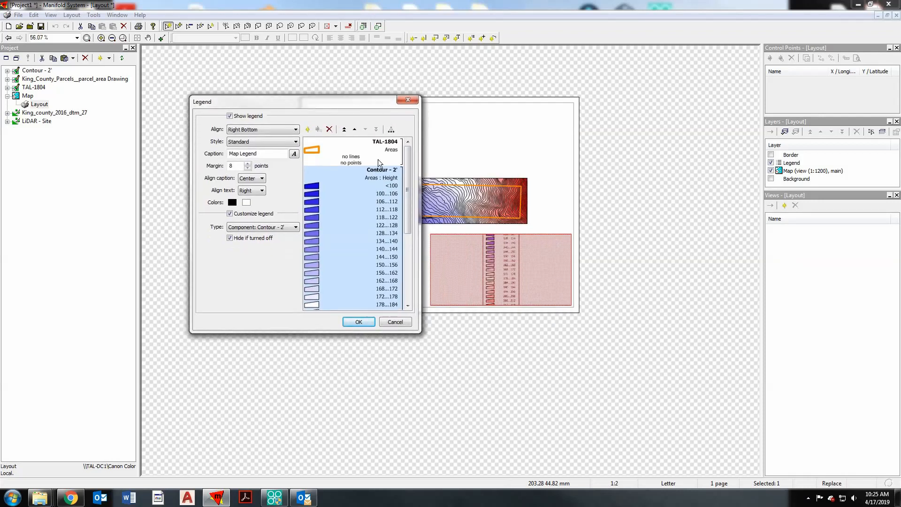
scroll(407, 183, down, 1)
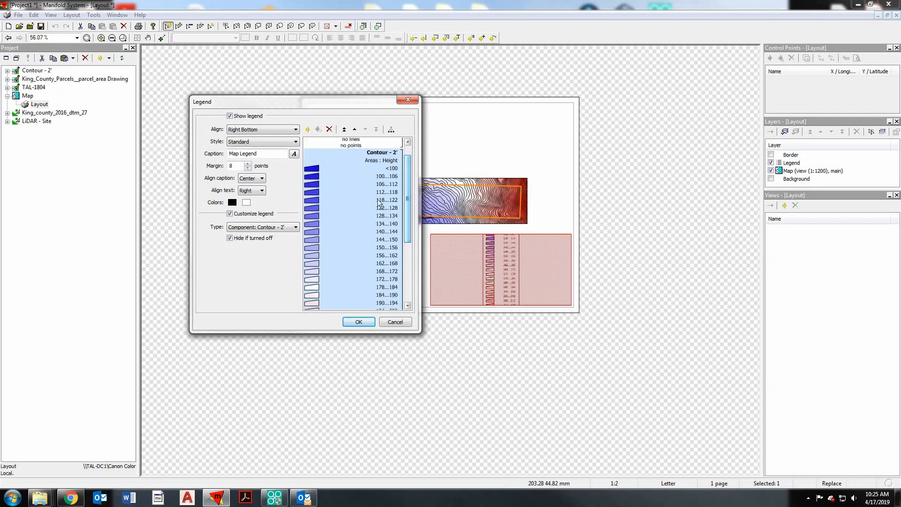
click(391, 130)
- Add a Vertical Separator with Line just above the 156...162 entry and apply the legend changes
drag(410, 196, 410, 218)
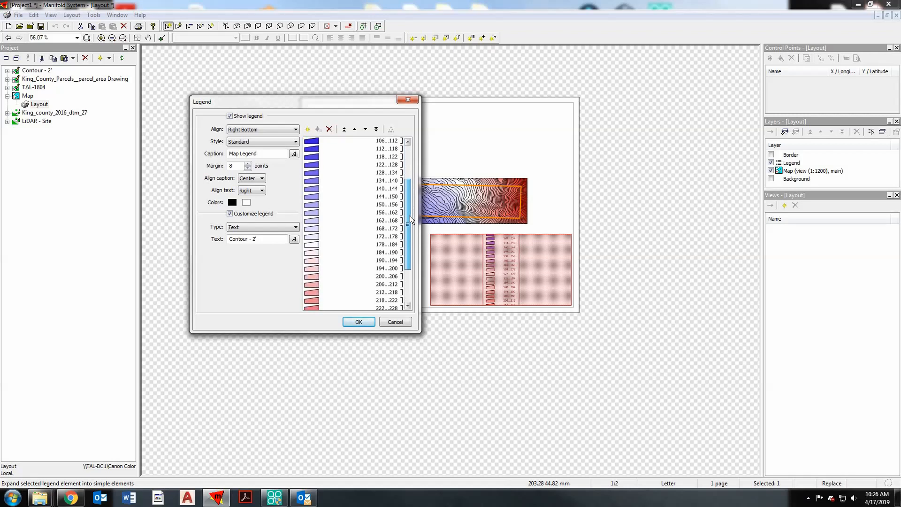
mouse_move(409, 215)
mouse_down()
mouse_move(410, 257)
mouse_move(412, 172)
mouse_move(410, 216)
mouse_up()
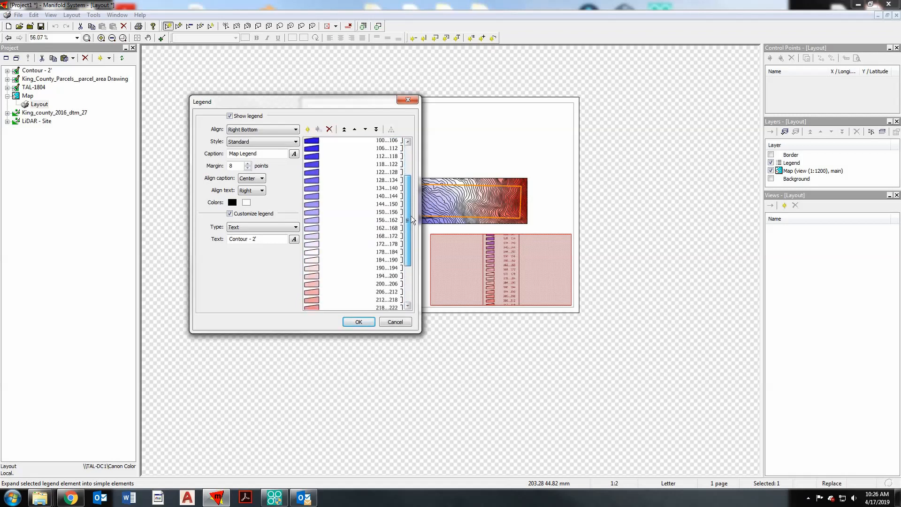
click(350, 212)
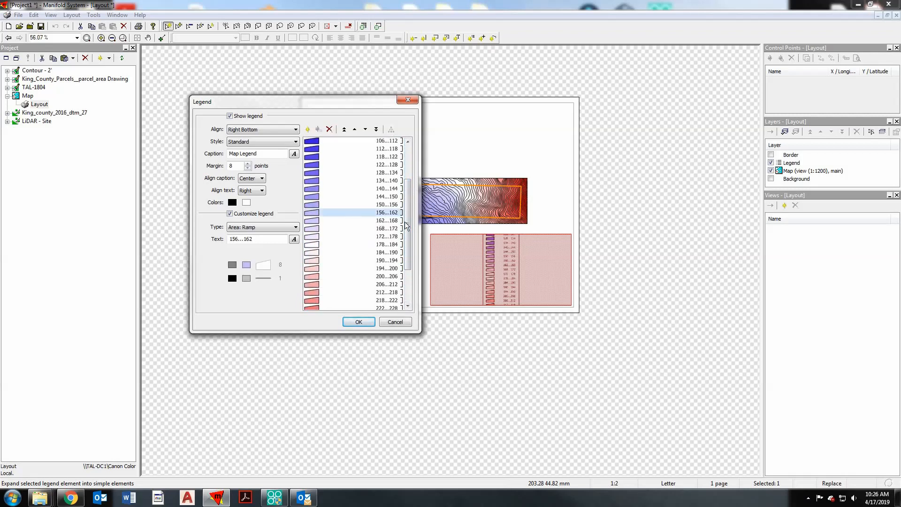
click(308, 131)
drag(409, 201, 410, 244)
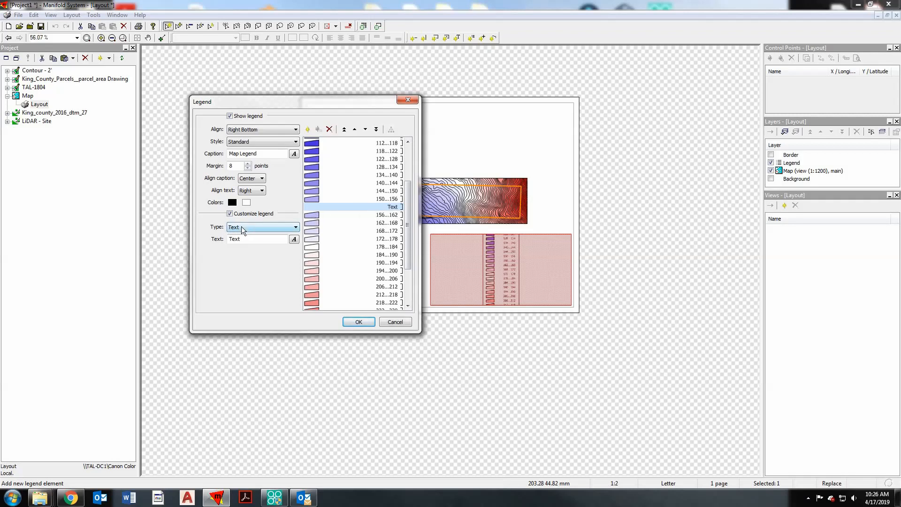
click(267, 228)
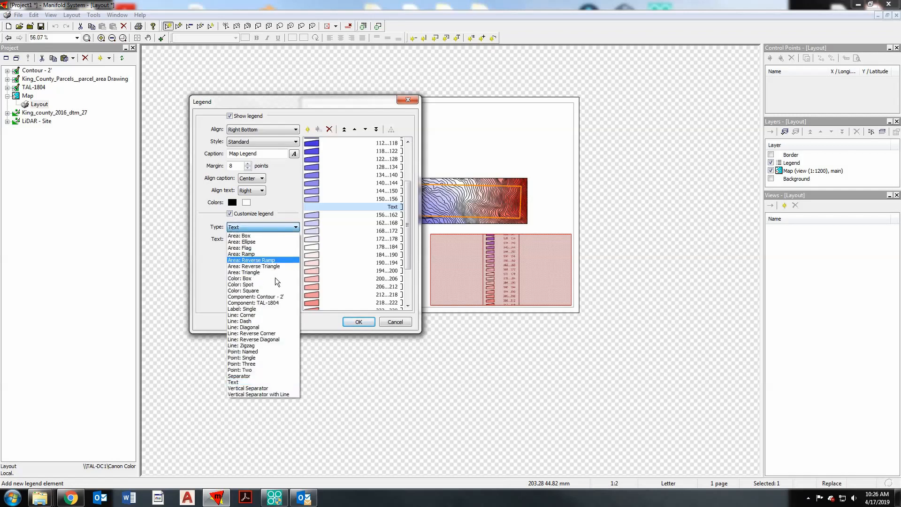
click(253, 393)
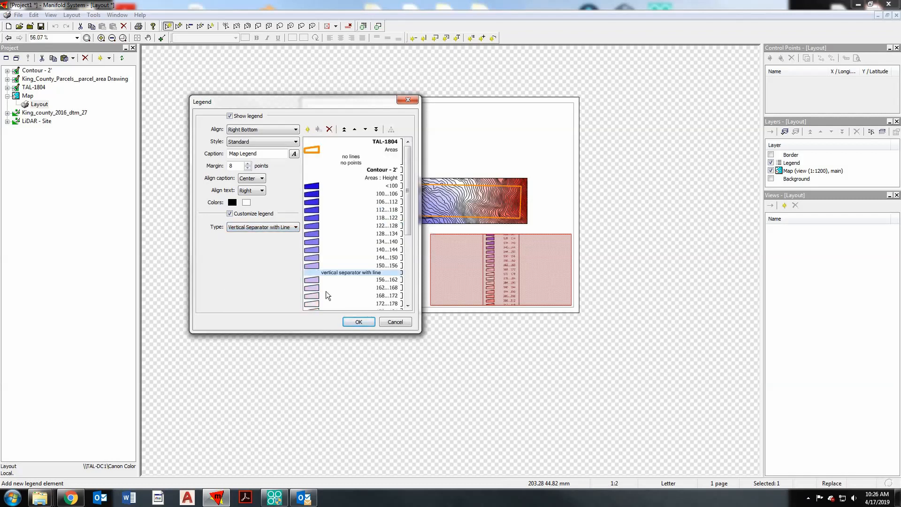
click(359, 321)
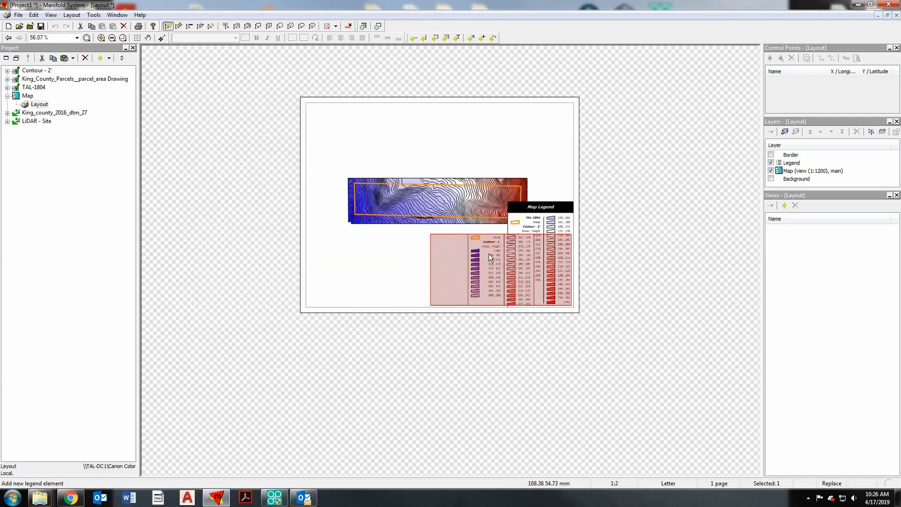
- Reopen the legend's settings and turn off Show legend to remove the duplicate legend from the page
double_click(469, 253)
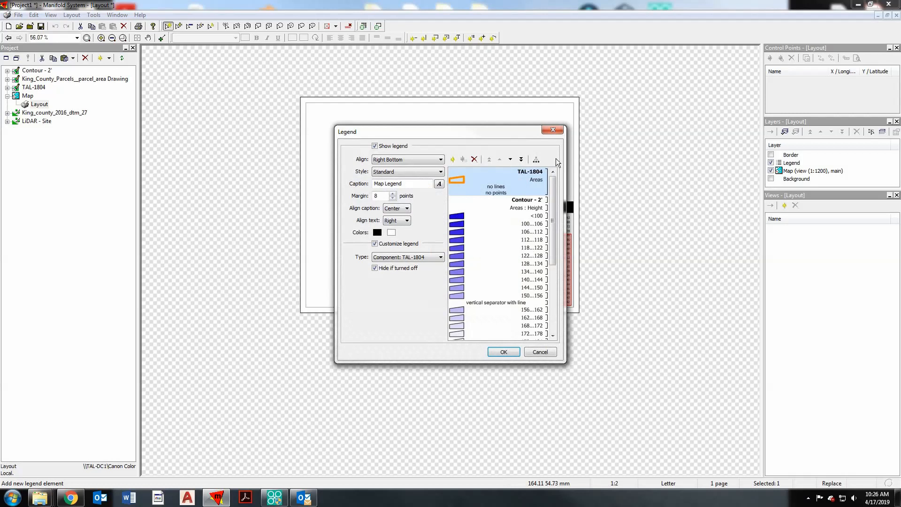
drag(459, 139, 260, 128)
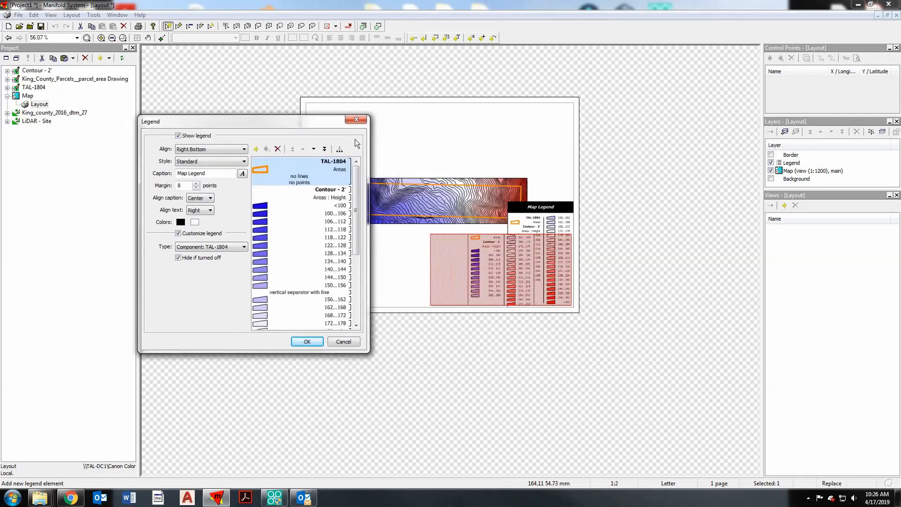
click(175, 135)
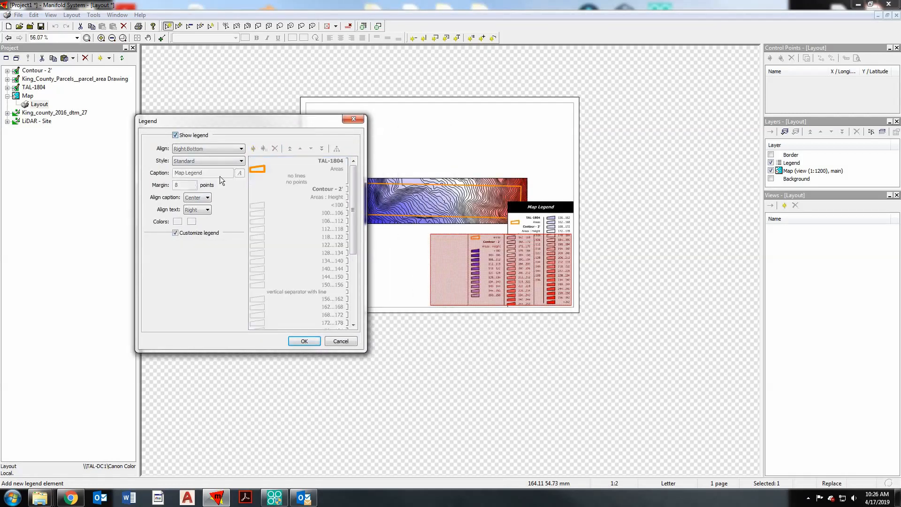
click(305, 341)
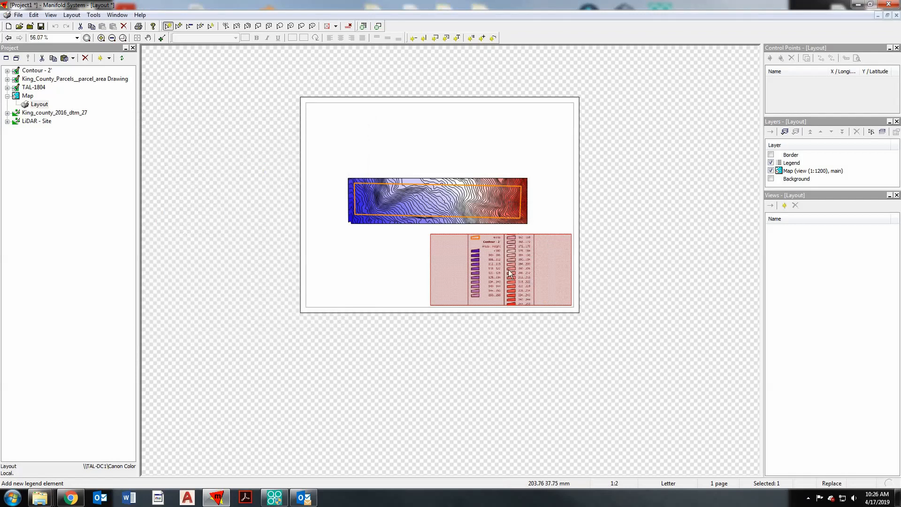
- Stretch the legend frame upward over the map's lower edge so the caption and all entries fit
click(501, 237)
drag(501, 236, 502, 204)
scroll(522, 262, up, 1)
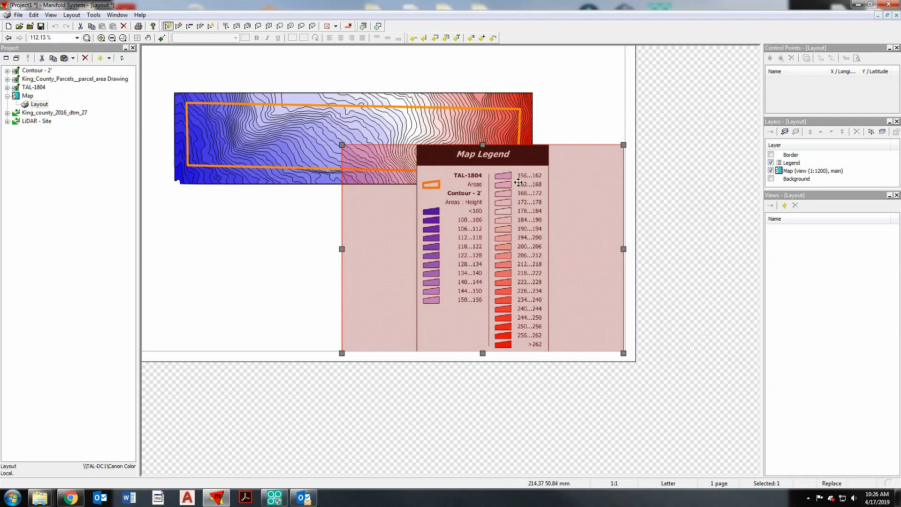
- Turn Show legend back on and move the vertical separator down three entries, to just below 168...172
double_click(507, 233)
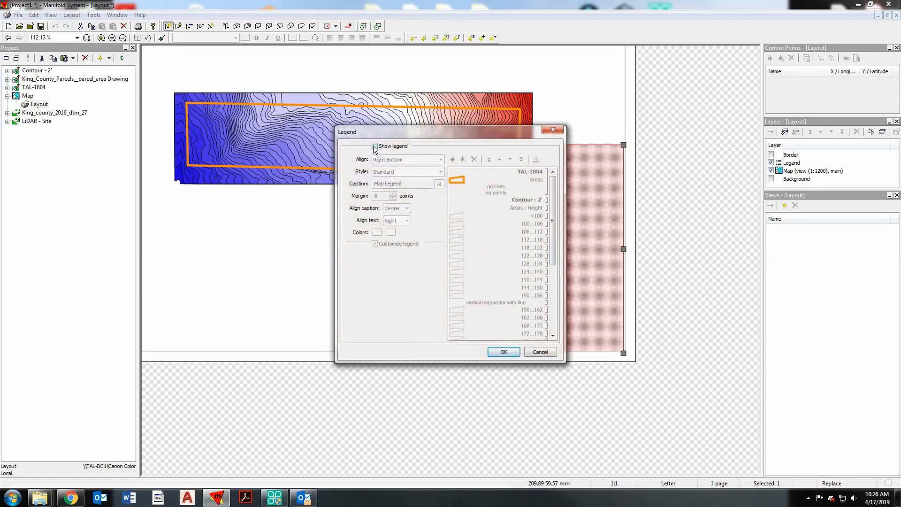
click(375, 146)
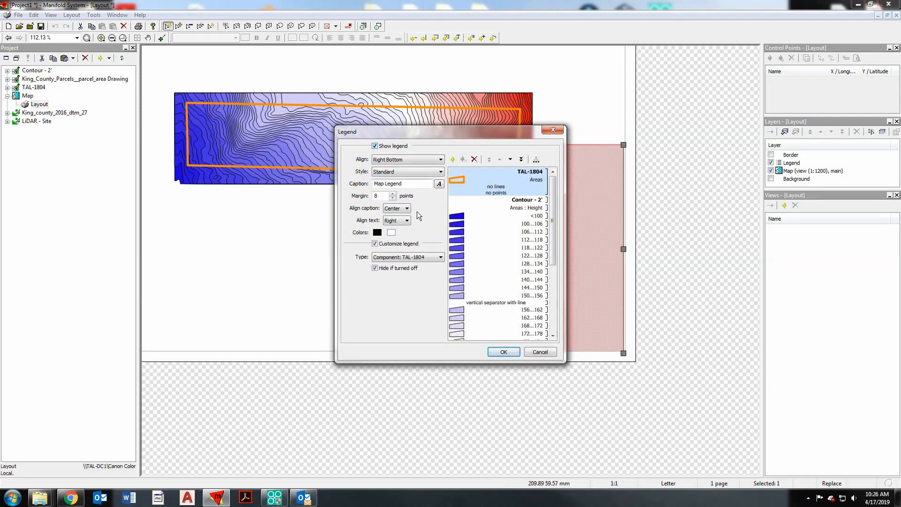
click(521, 303)
drag(495, 135, 299, 118)
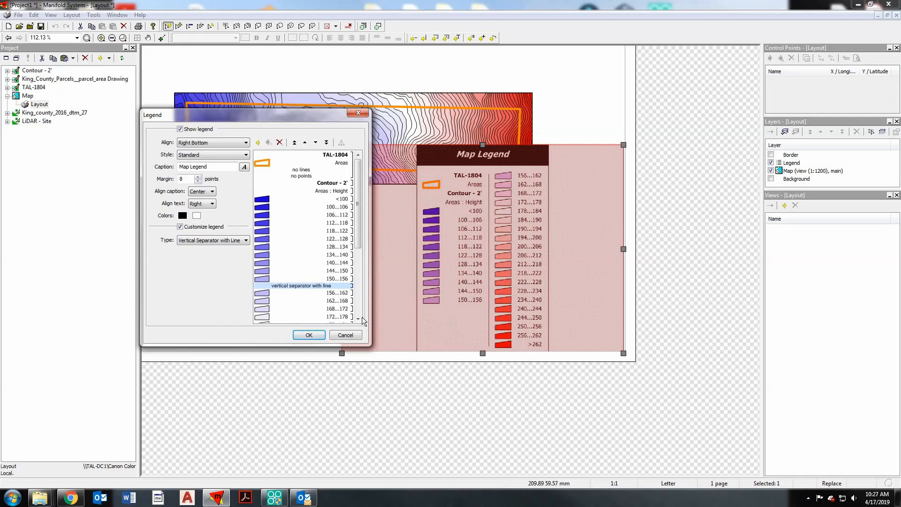
click(315, 143)
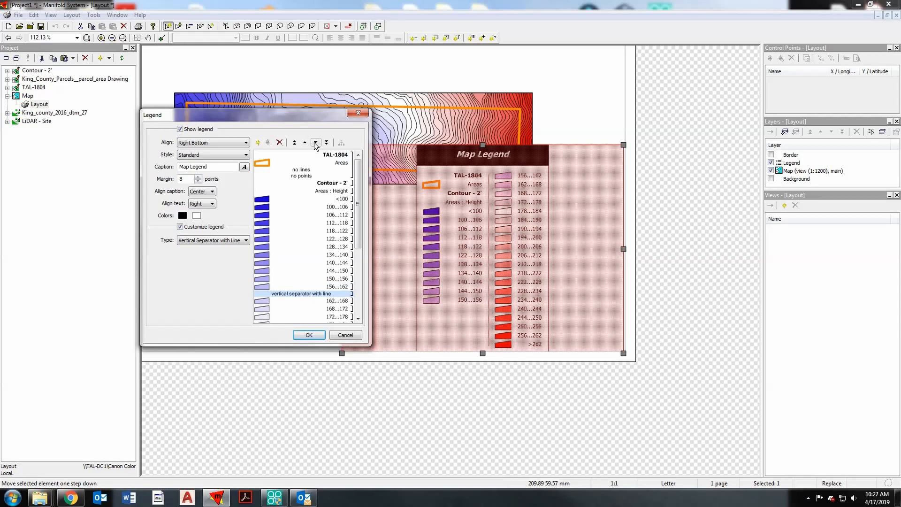
click(316, 142)
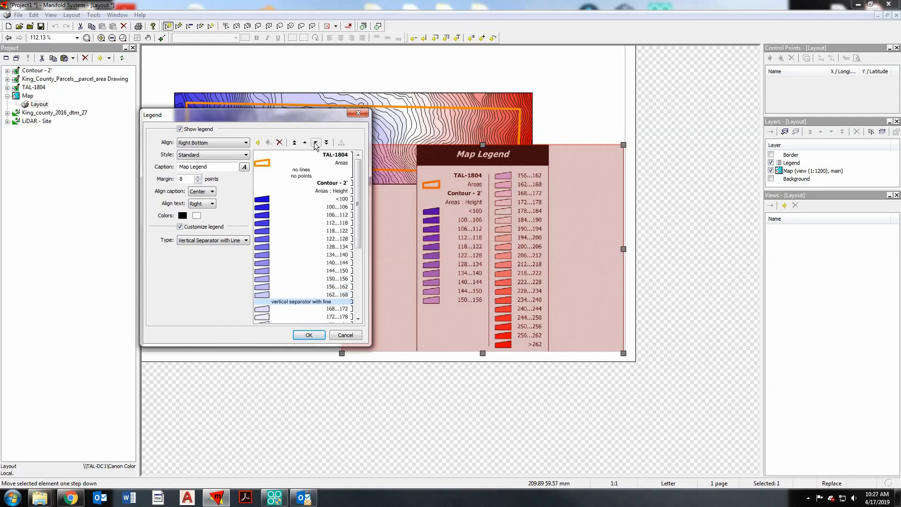
click(316, 143)
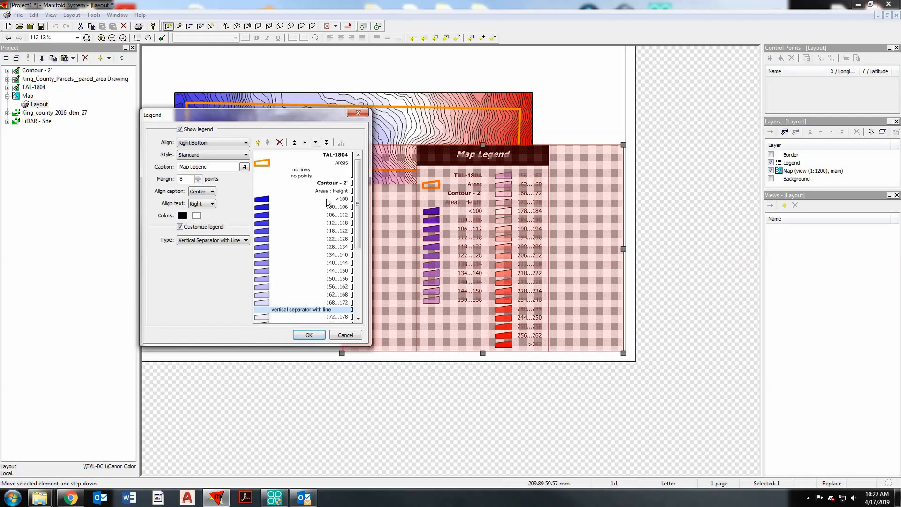
click(309, 335)
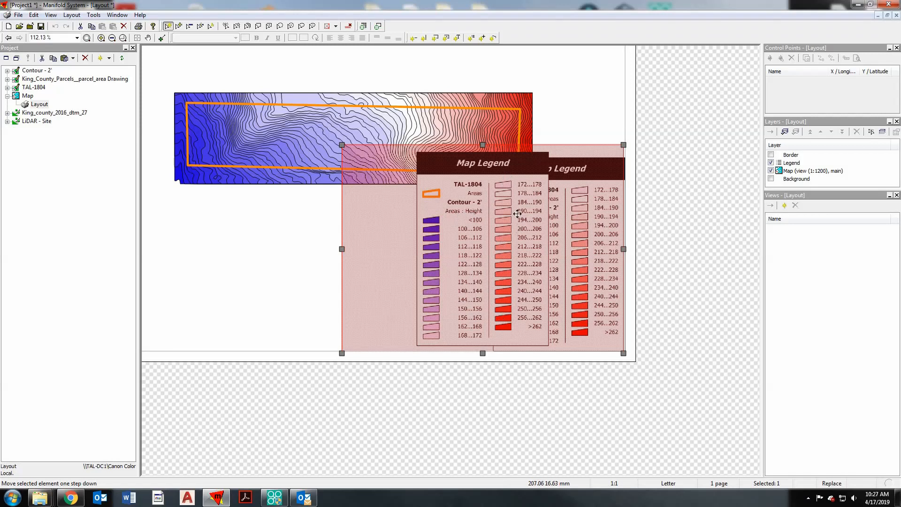
- Move the inserted legend left, clear of the duplicate, and turn off Show legend in its settings
drag(503, 175, 403, 178)
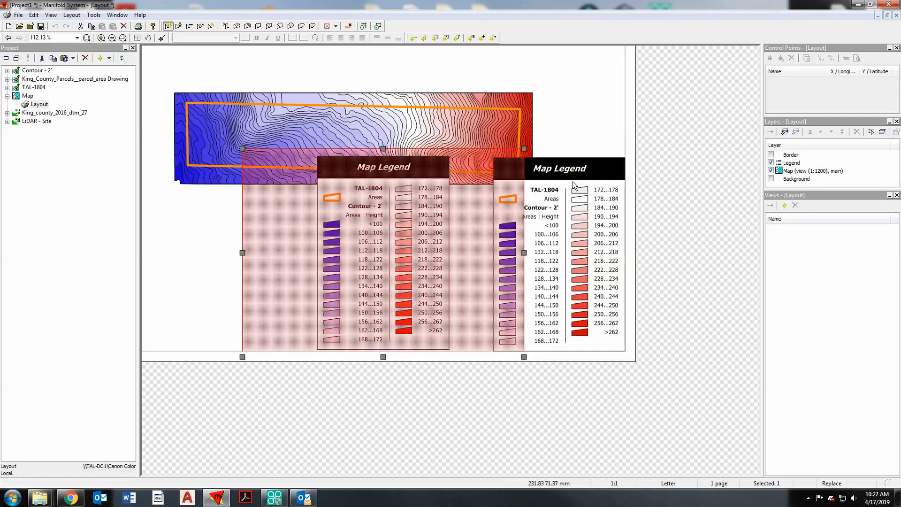
double_click(403, 217)
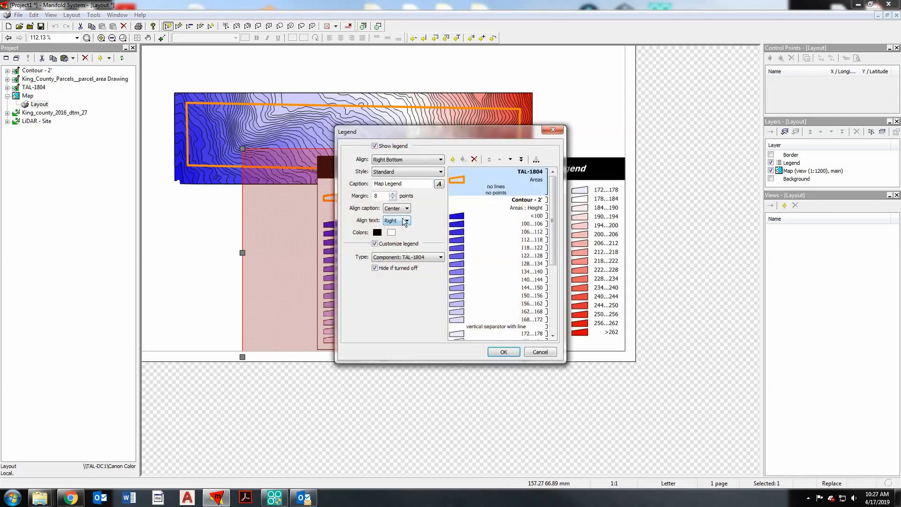
click(375, 146)
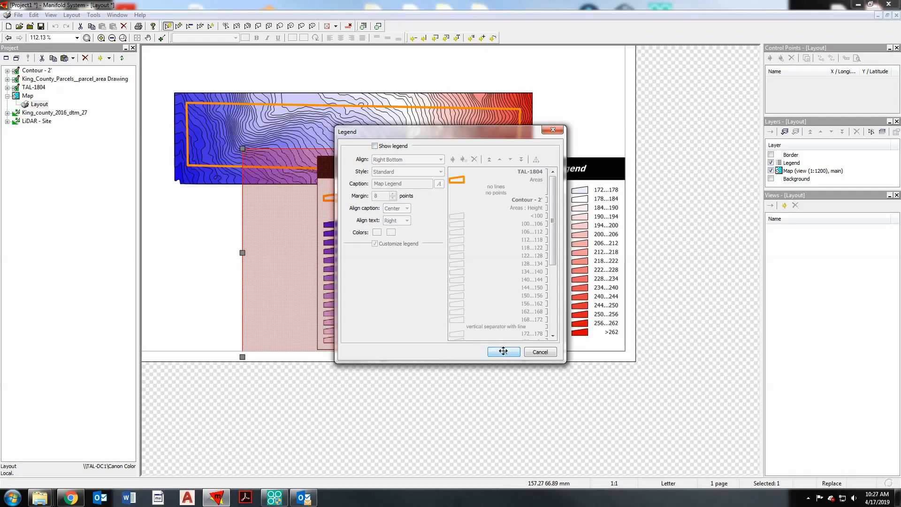
click(503, 351)
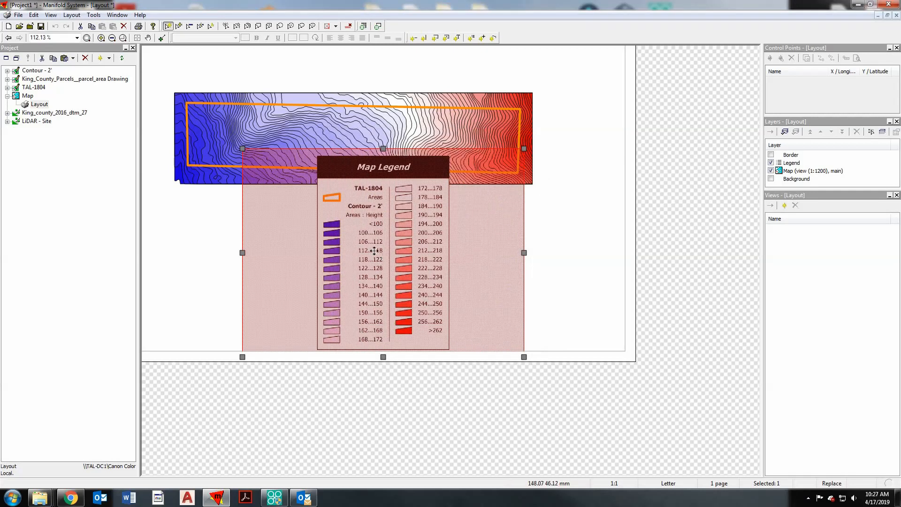
- Narrow the legend frame and place the legend in the lower-right corner of the layout page
drag(372, 254, 484, 263)
drag(351, 263, 443, 263)
drag(519, 263, 563, 266)
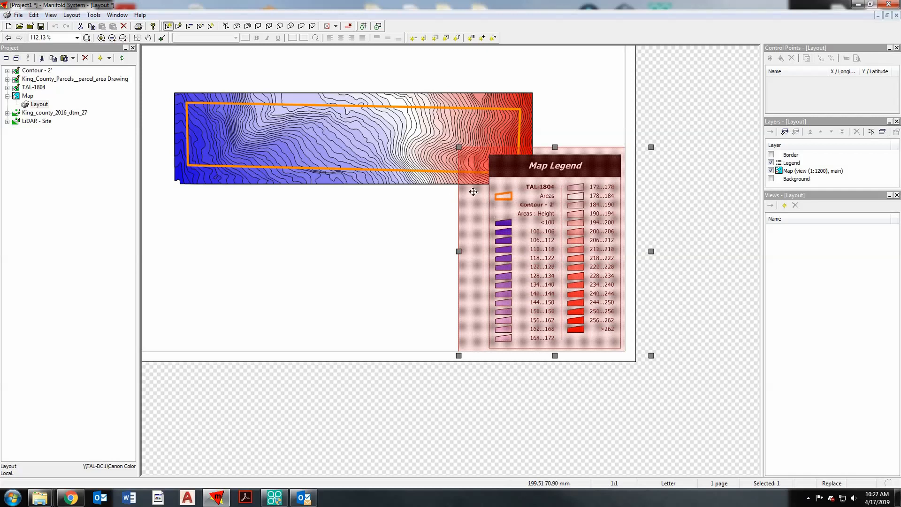
- Shrink the map frame closely around the site contours and position it on the page's left side, beside the legend
click(384, 286)
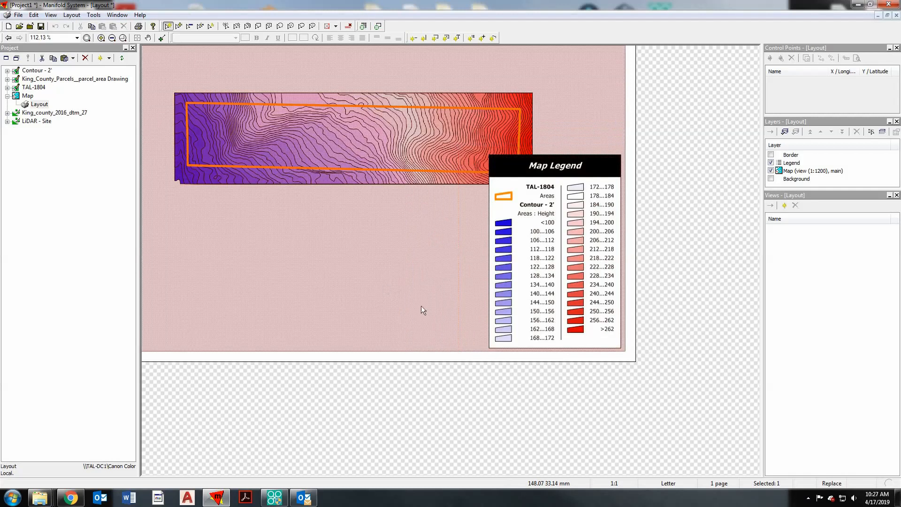
scroll(421, 300, down, 1)
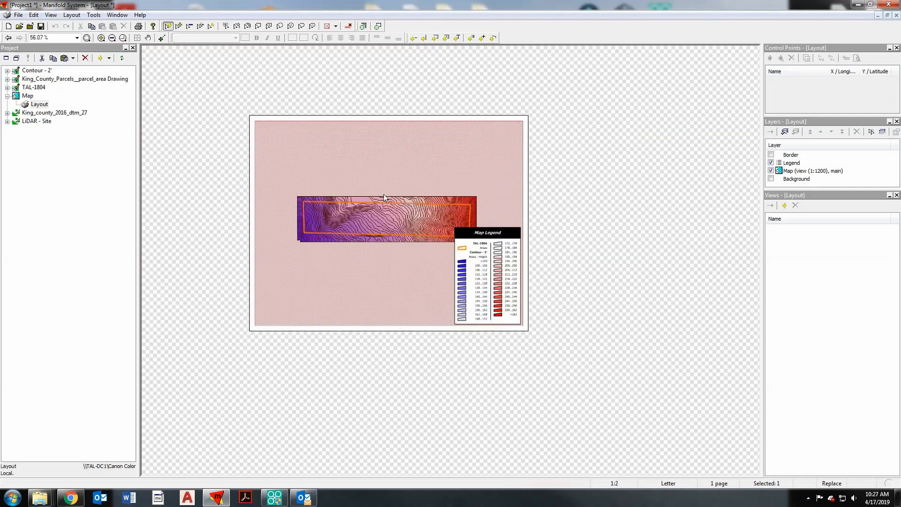
click(385, 256)
drag(522, 224, 458, 224)
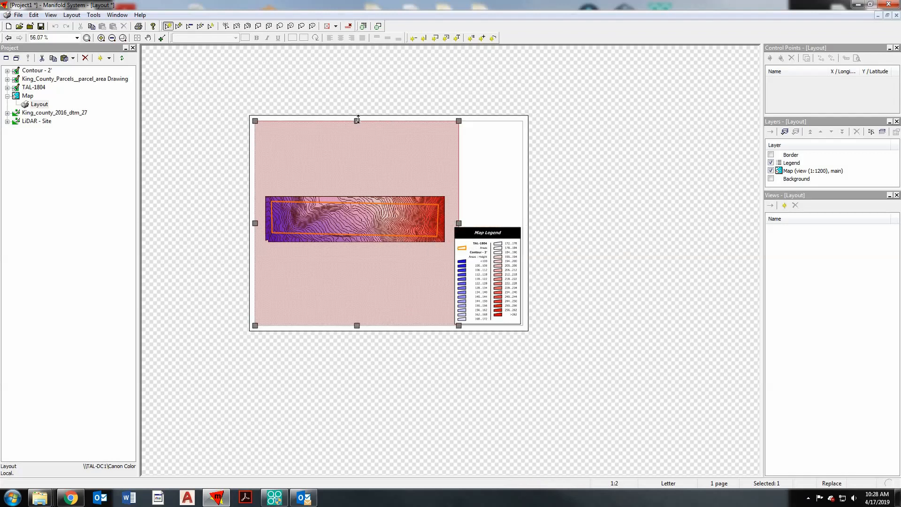
drag(353, 177, 353, 205)
mouse_move(358, 246)
mouse_down()
mouse_move(360, 210)
mouse_move(361, 245)
mouse_up()
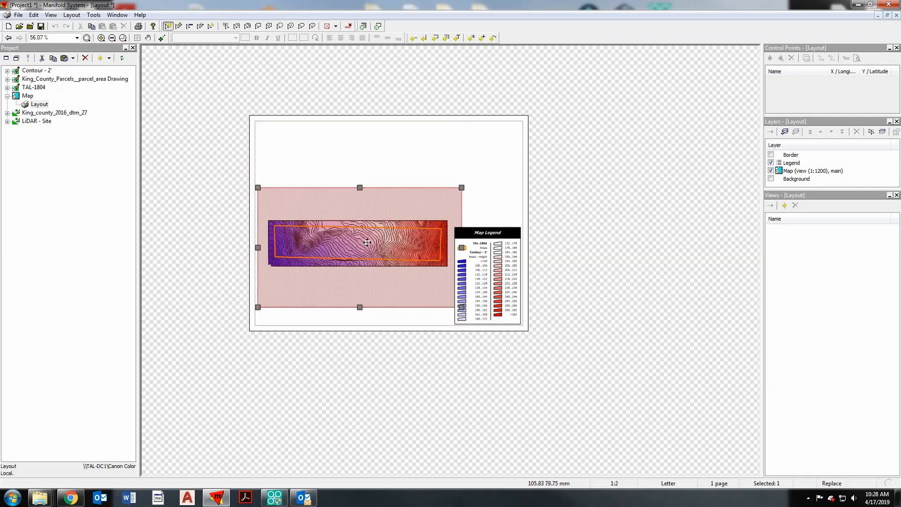
drag(360, 278, 364, 261)
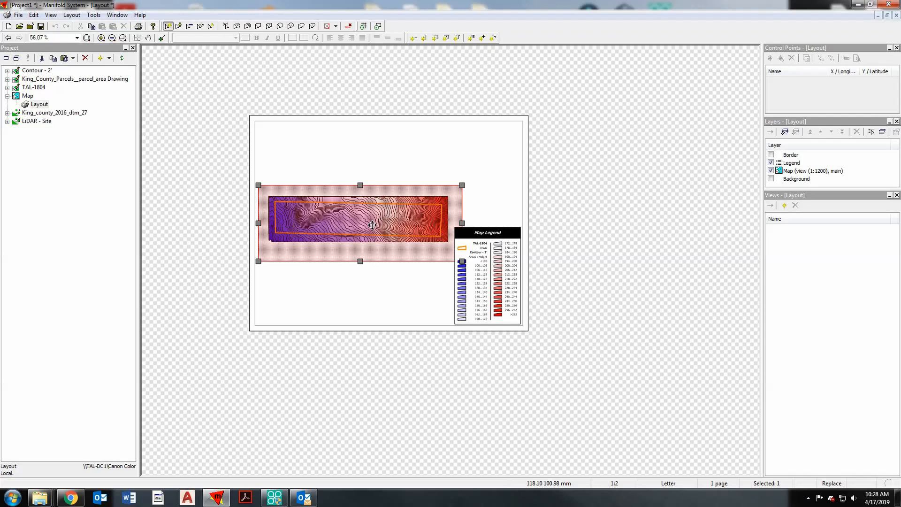
- Move the map frame up and slightly right on the layout page so the contours sit above the legend
drag(373, 225, 391, 203)
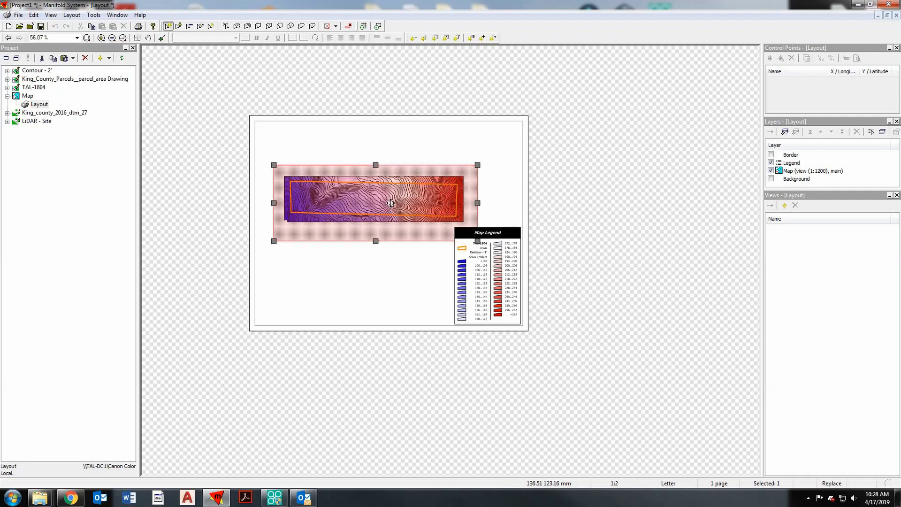
click(390, 278)
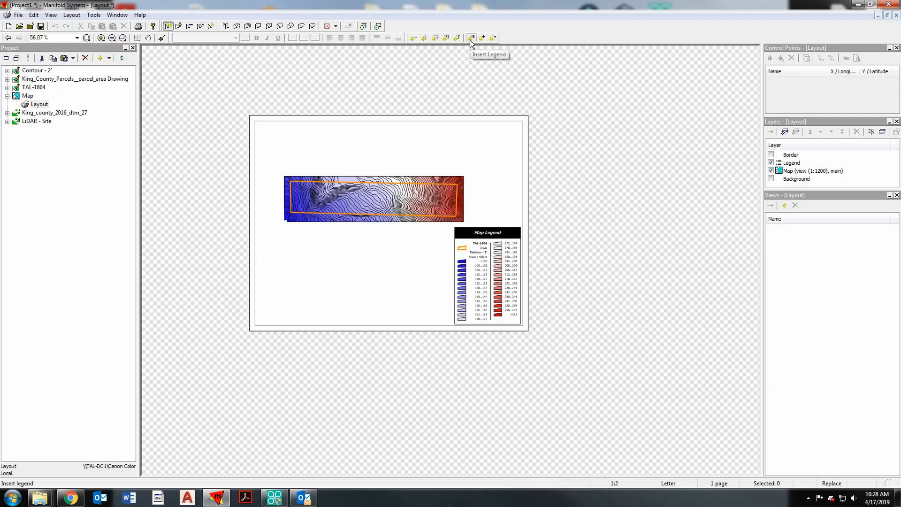
- Insert a north arrow above the legend and a scale bar between the arrow and the legend
click(482, 38)
drag(485, 180, 521, 230)
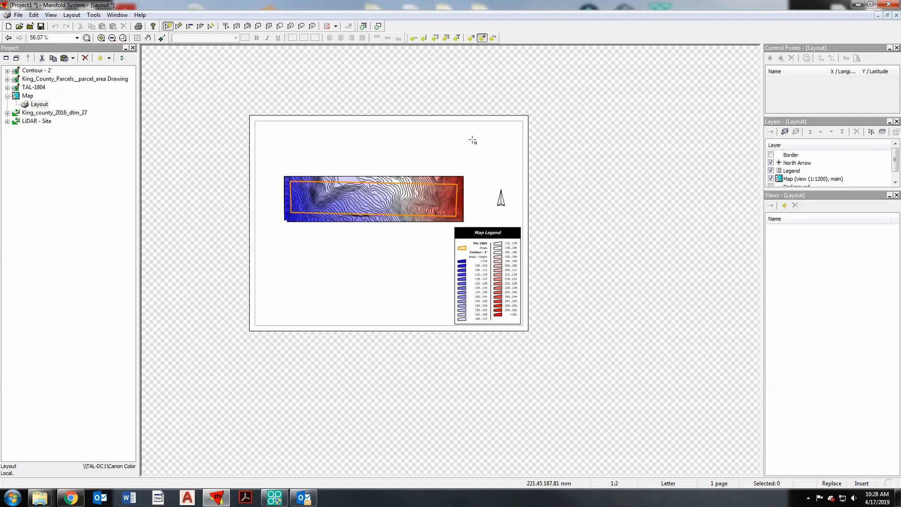
click(491, 39)
drag(467, 208, 521, 223)
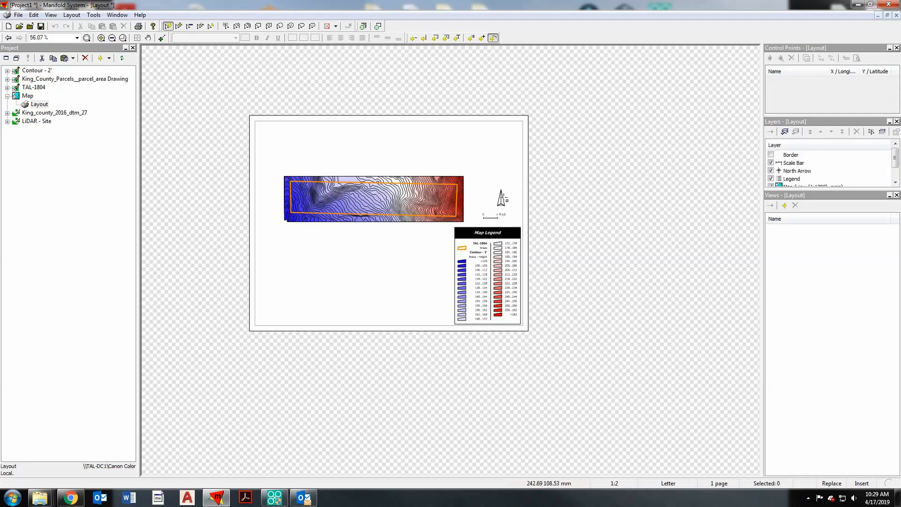
click(493, 37)
- Turn on Show scale bar for the inserted scale bar, with the Composite bar style and a display length of 100 US Survey Foot
scroll(494, 213, up, 1)
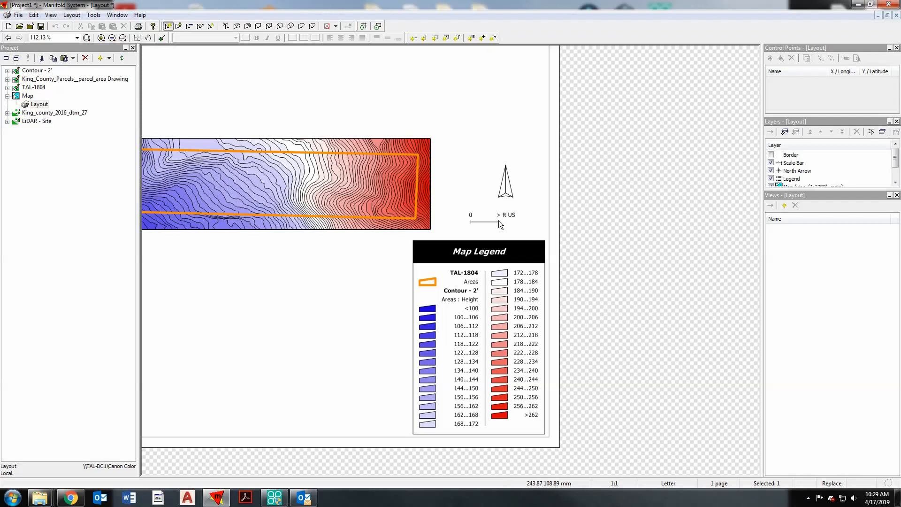
double_click(498, 221)
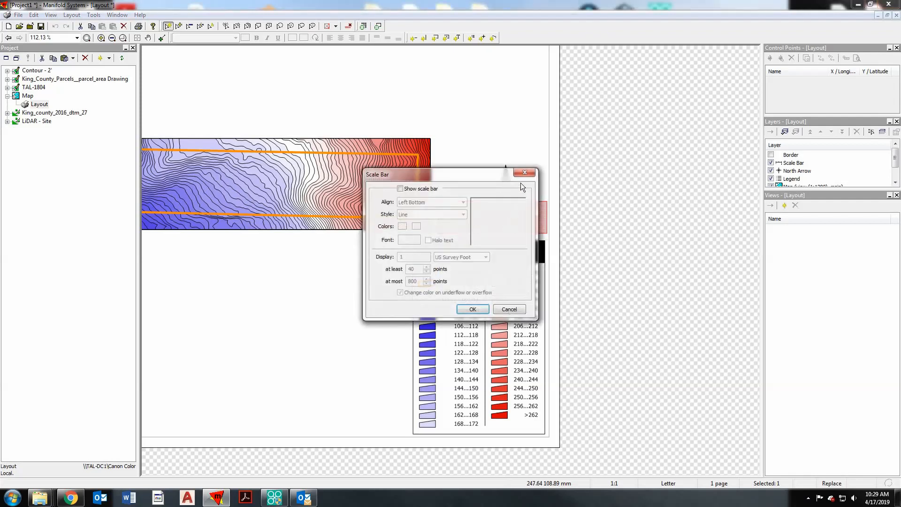
click(401, 188)
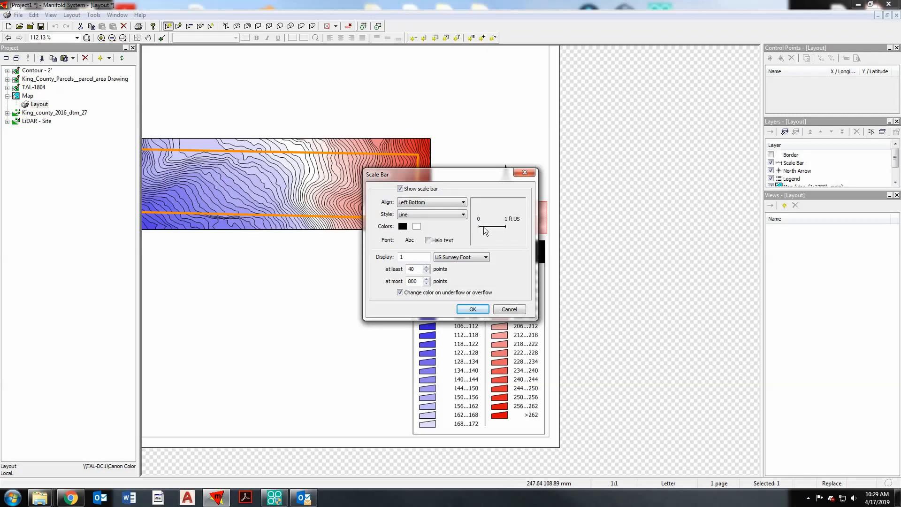
click(444, 218)
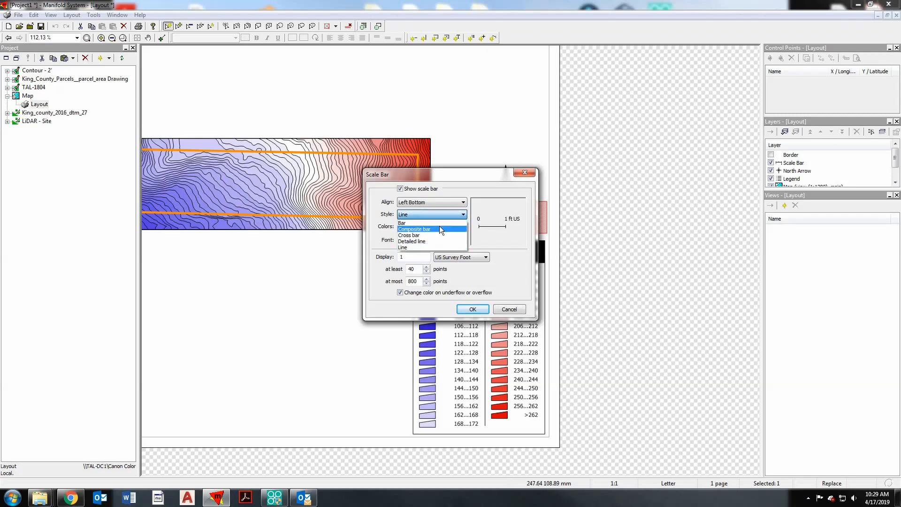
click(427, 228)
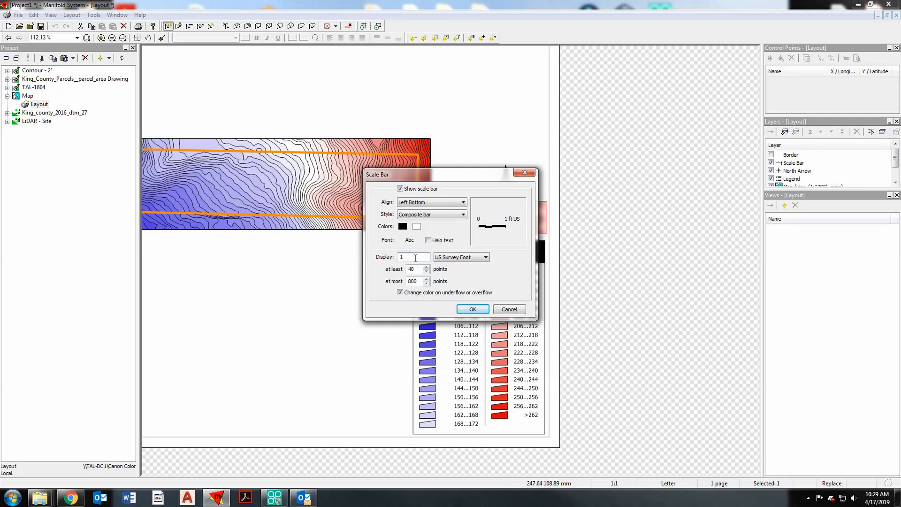
drag(399, 257, 436, 261)
text(100)
- Set the scale bar's font size to 11 and apply the scale bar settings
click(416, 242)
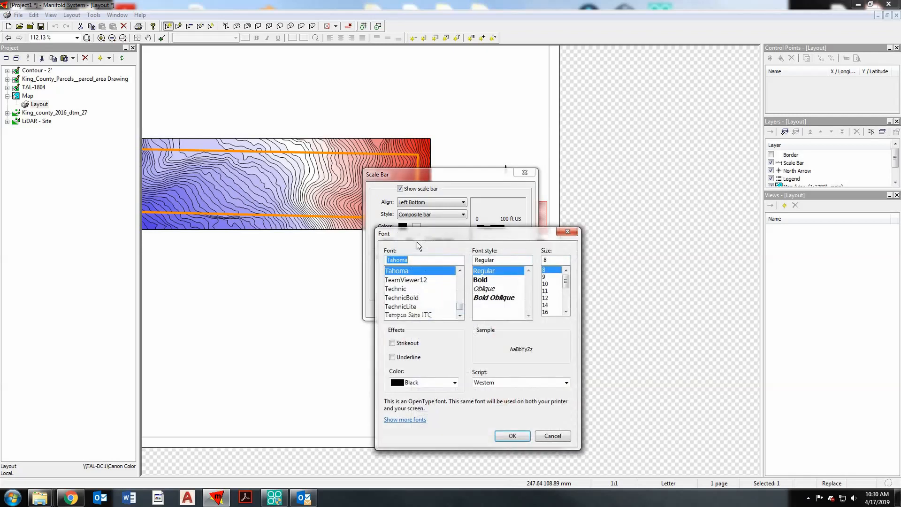
click(547, 291)
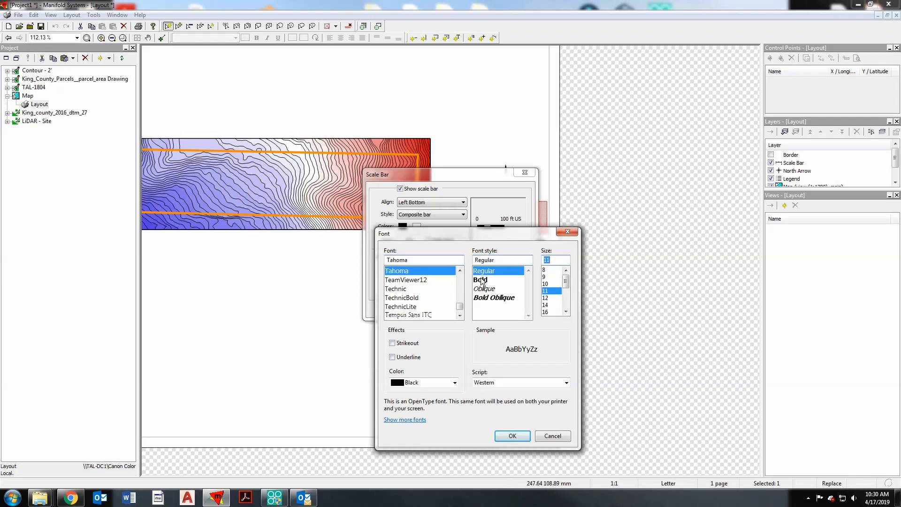
click(505, 437)
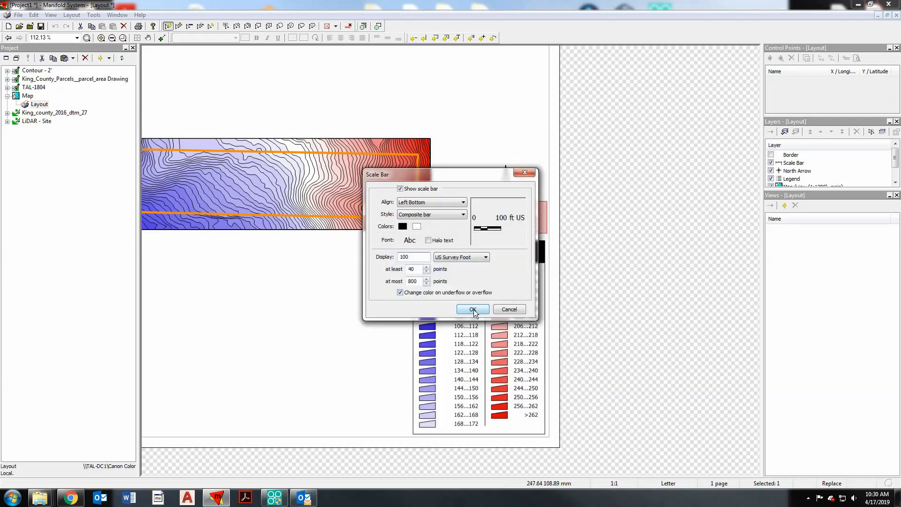
click(472, 310)
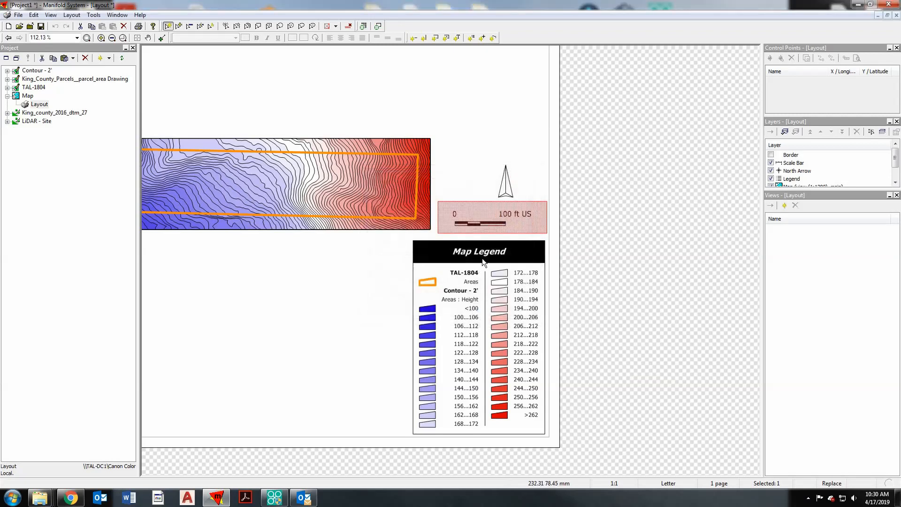
- Narrow the scale bar frame and move it right, directly under the north arrow and just above the legend
click(506, 187)
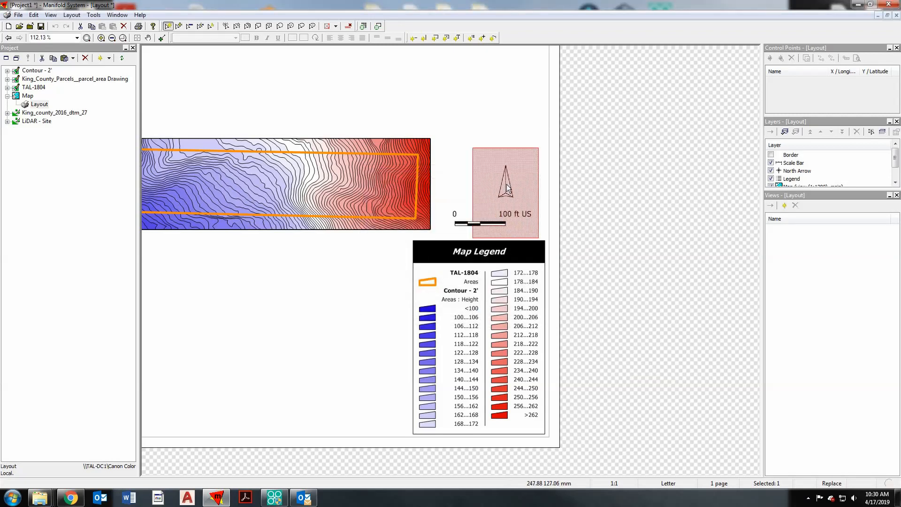
click(461, 223)
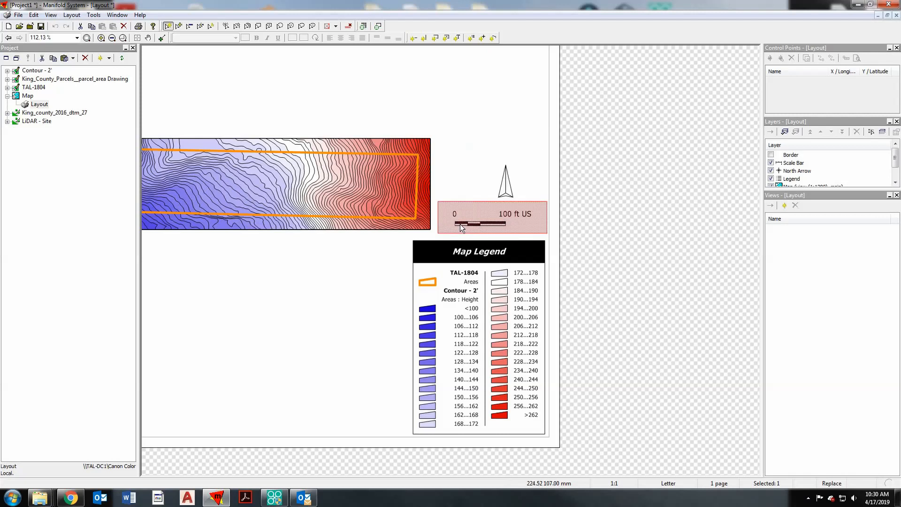
click(466, 223)
drag(438, 217, 504, 224)
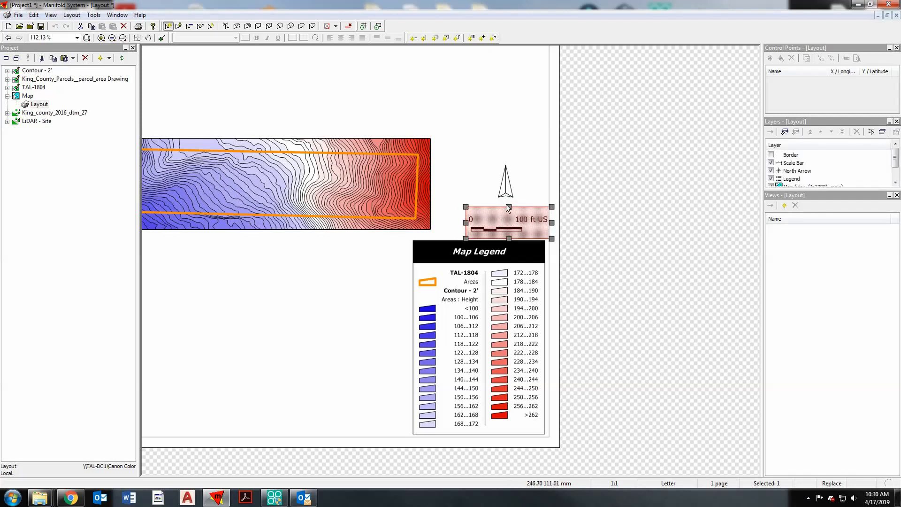
click(540, 180)
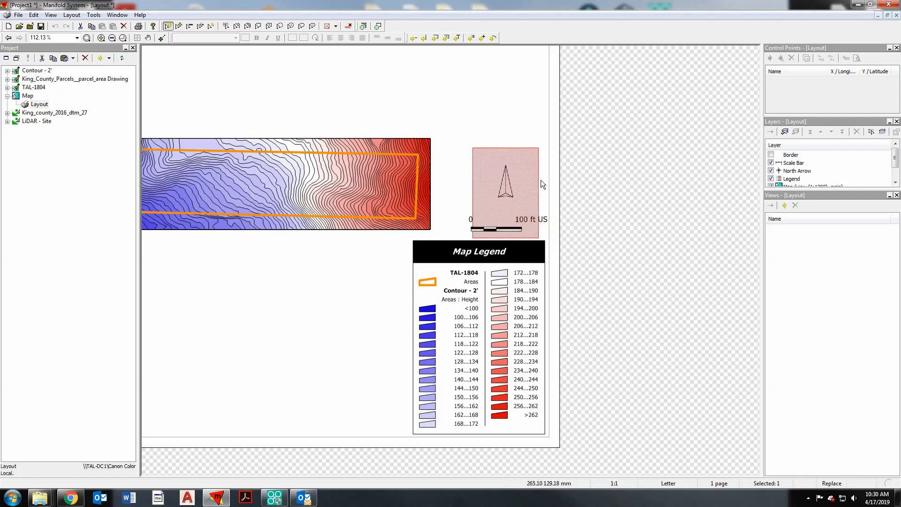
- Move the north arrow down and slightly left so it sits just above the scale bar
click(506, 185)
drag(501, 196, 498, 201)
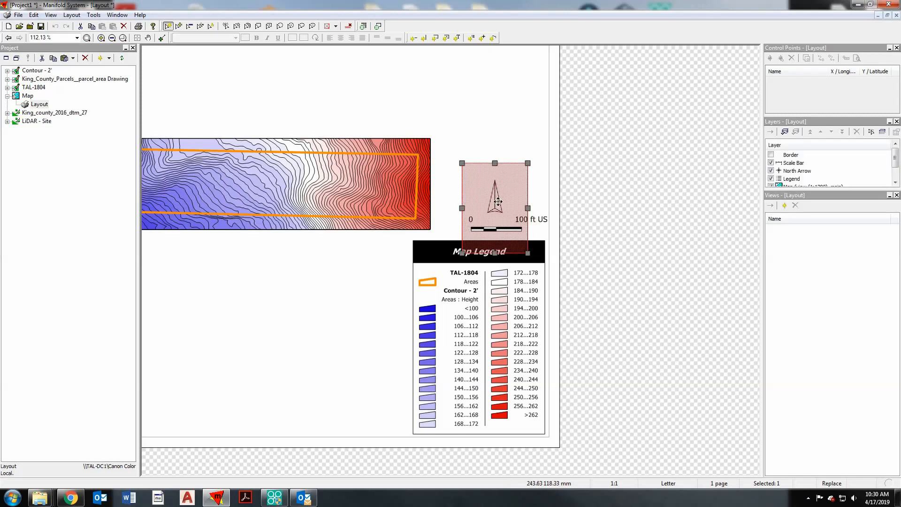
click(520, 130)
- Turn off Show scale bar in the scale bar settings to remove the duplicate bar below the map
scroll(510, 227, down, 1)
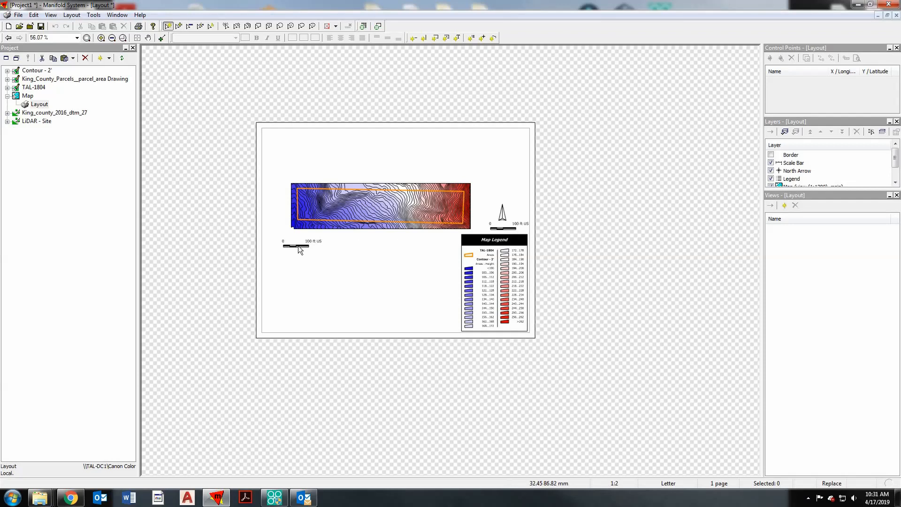
scroll(507, 228, up, 1)
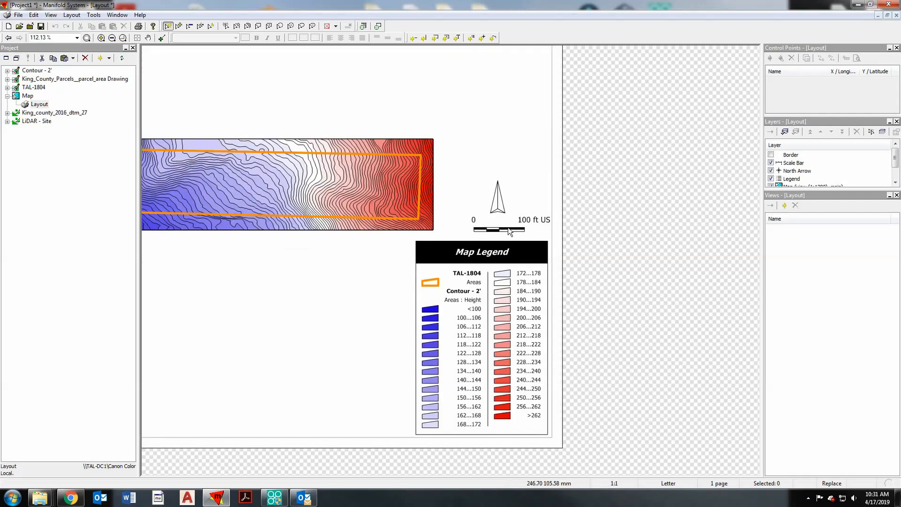
double_click(520, 229)
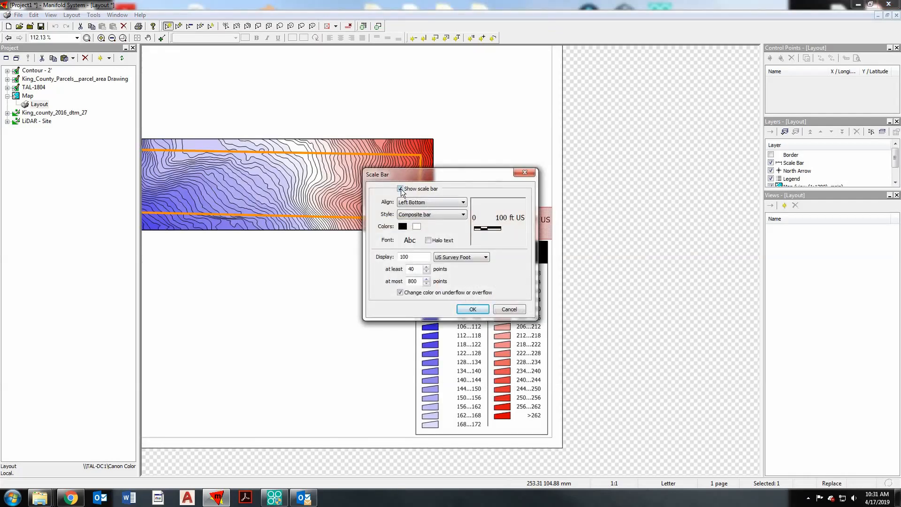
click(401, 188)
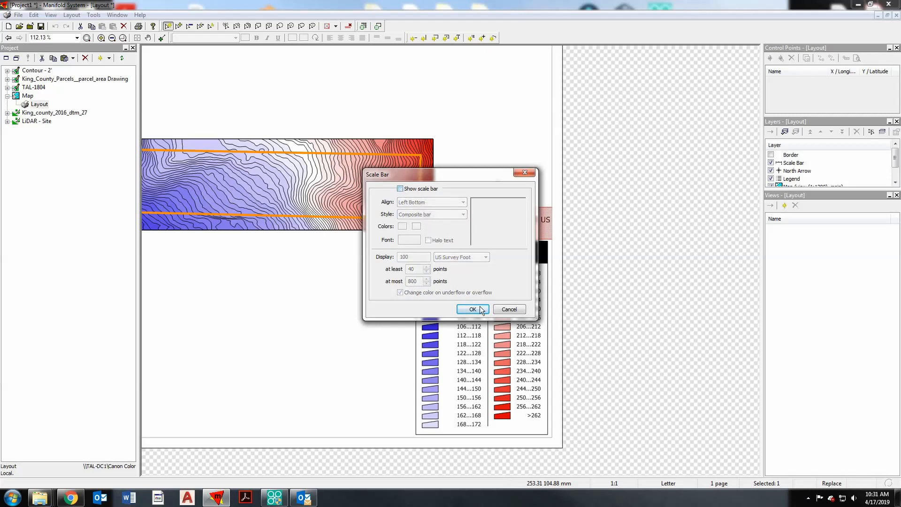
click(478, 309)
scroll(528, 268, down, 1)
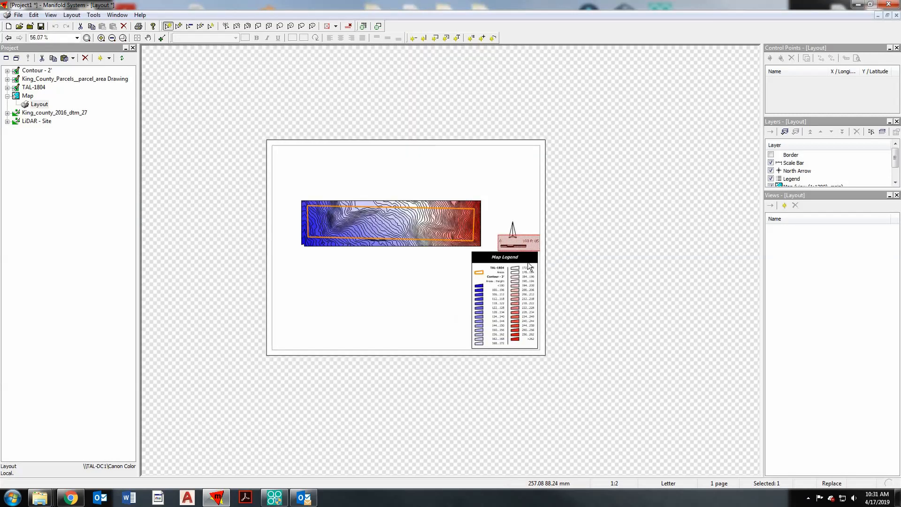
click(379, 332)
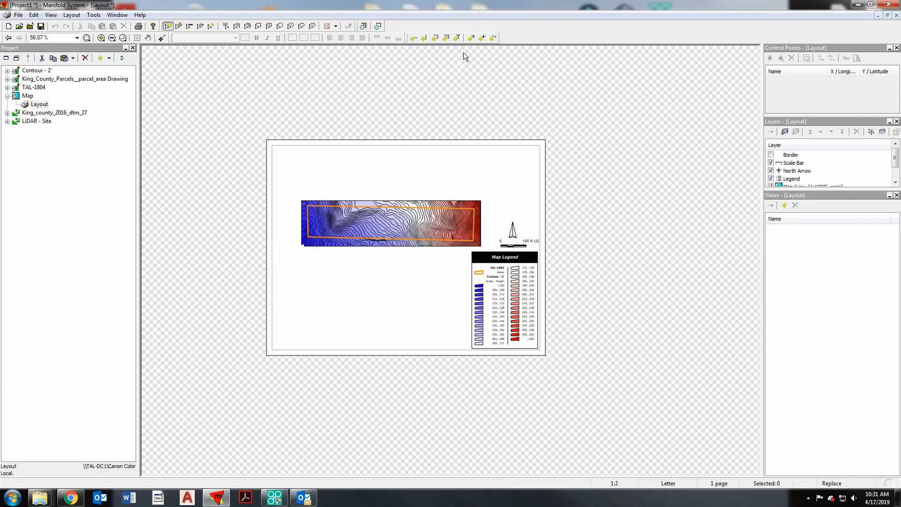
- Insert a two-line text element reading "TAL-1804" and "2' Contour Lines" in the upper-left corner of the layout page
click(458, 40)
drag(275, 148, 375, 167)
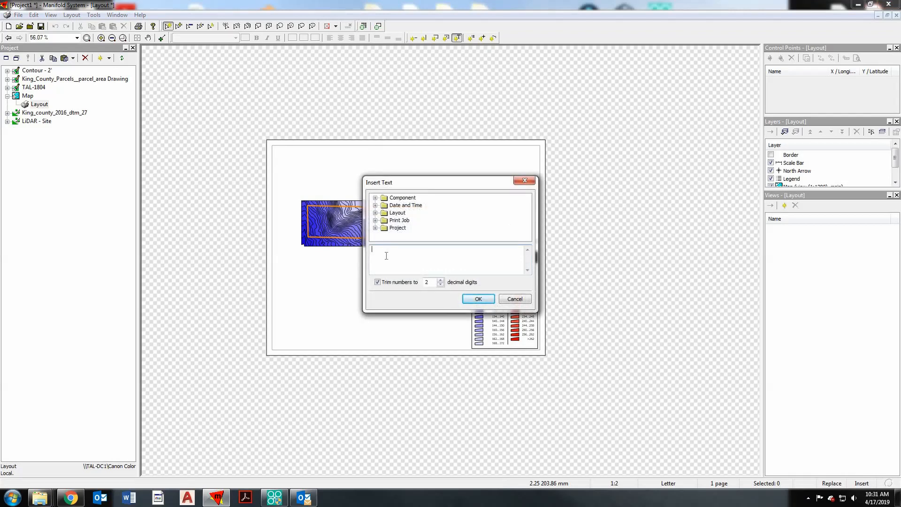
text(TA)
text(L-1804)
text(2)
text(' Contours)
text(ines)
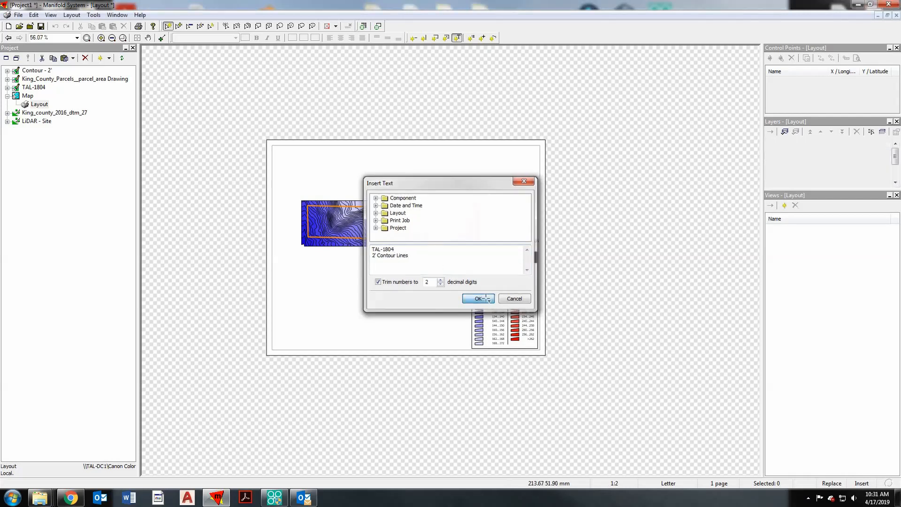
click(478, 299)
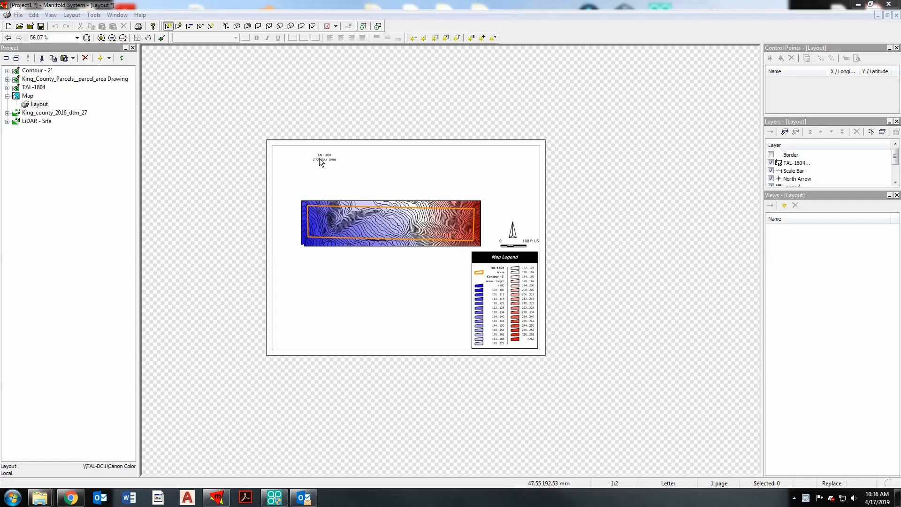
- Format the "TAL-1804 2' Contour Lines" title as 14-point bold text aligned left
scroll(315, 163, up, 1)
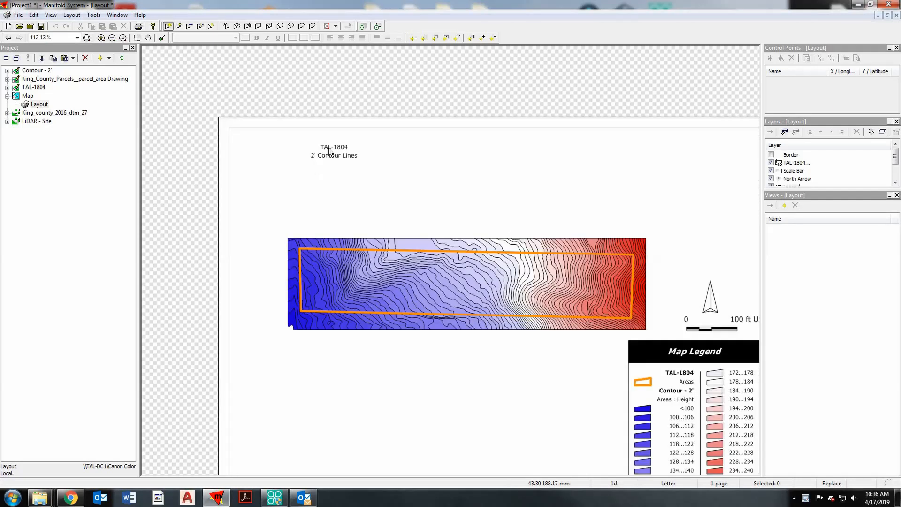
scroll(330, 151, up, 1)
scroll(340, 157, down, 1)
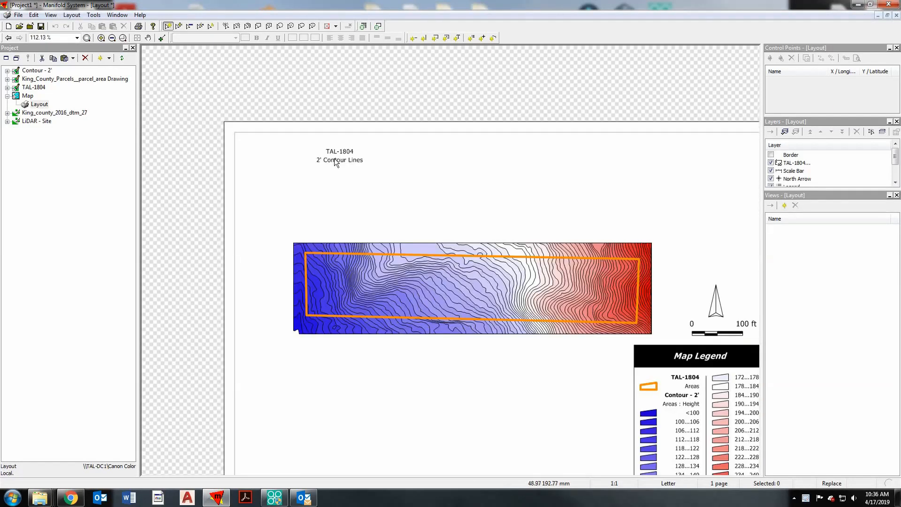
click(334, 159)
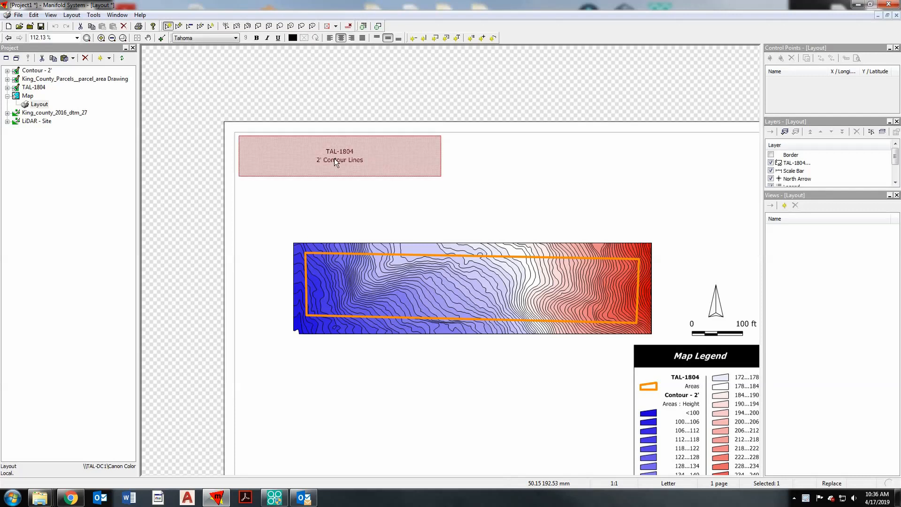
click(246, 38)
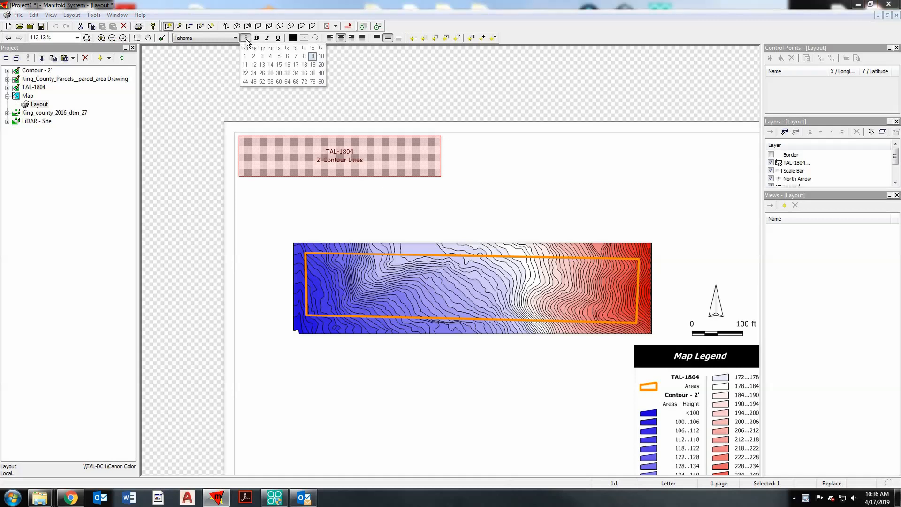
click(272, 65)
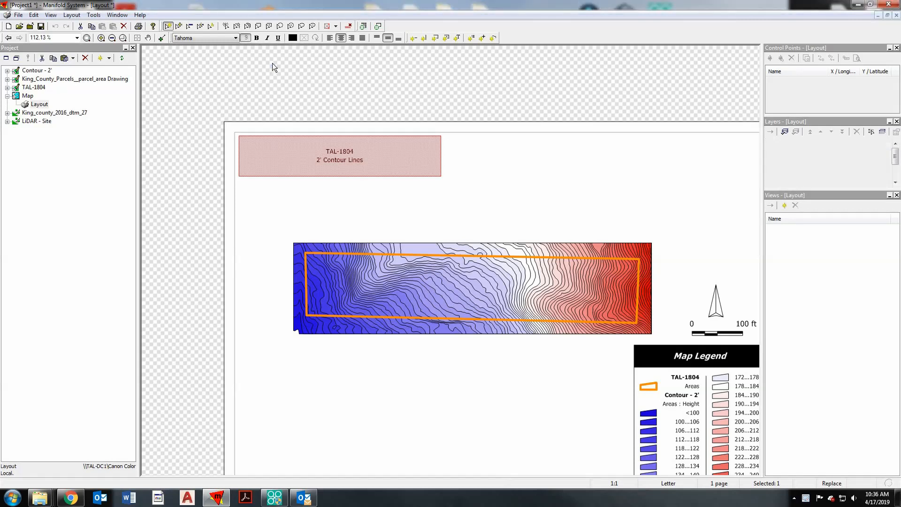
click(256, 38)
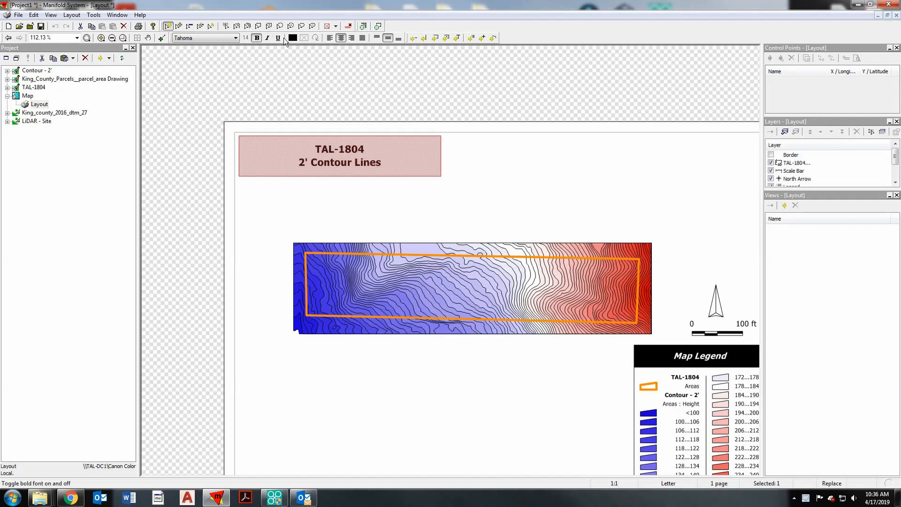
click(331, 40)
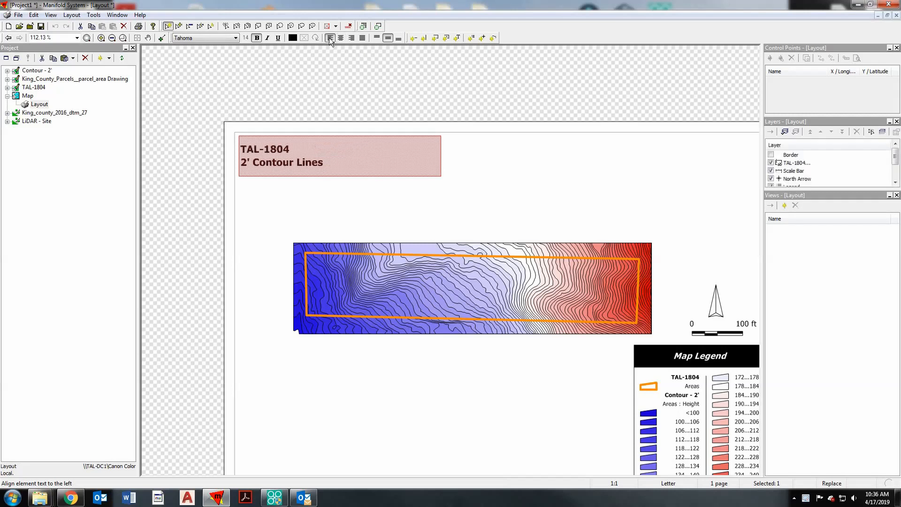
- Deselect the title and review the whole layout page, examining the map legend, north arrow and scale bar up close
click(340, 148)
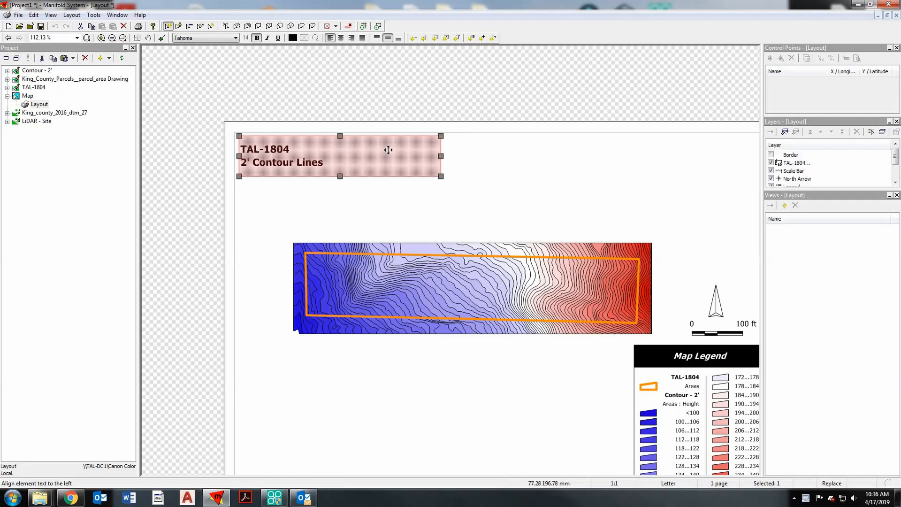
drag(361, 156, 343, 157)
drag(342, 156, 336, 156)
click(441, 157)
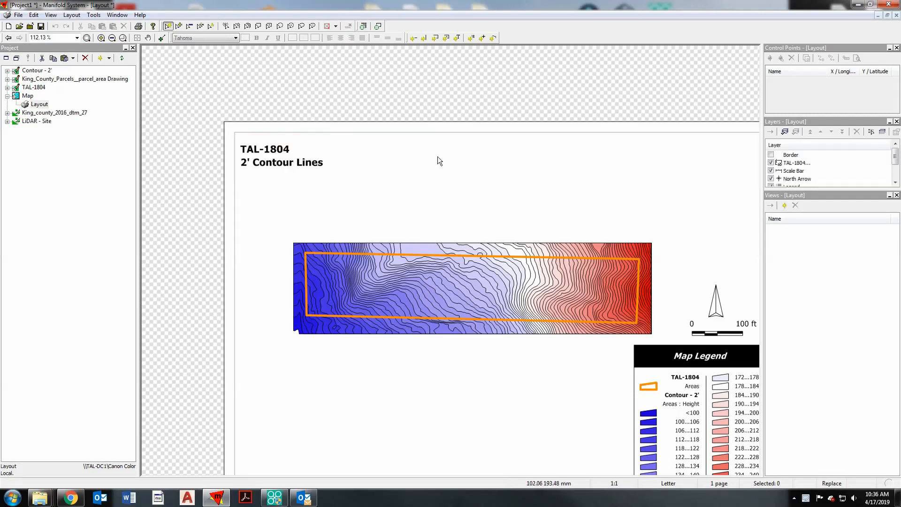
scroll(265, 126, down, 1)
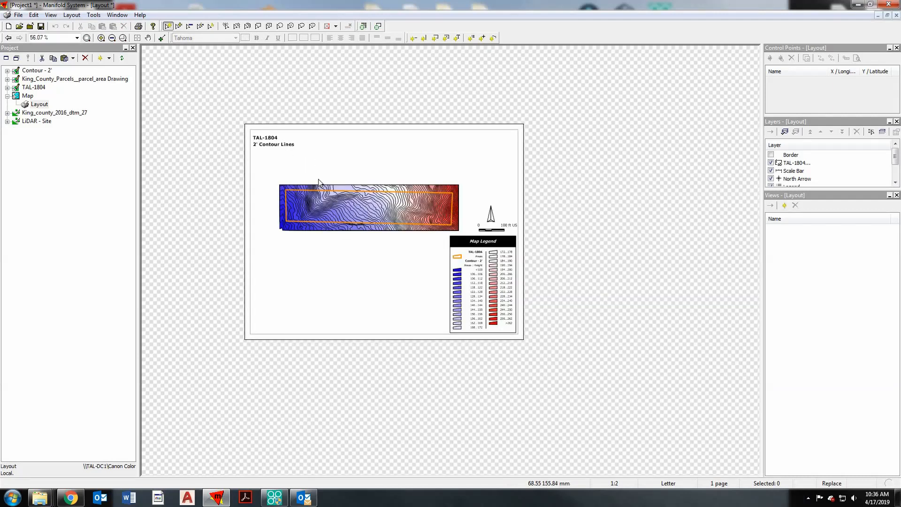
scroll(490, 268, up, 1)
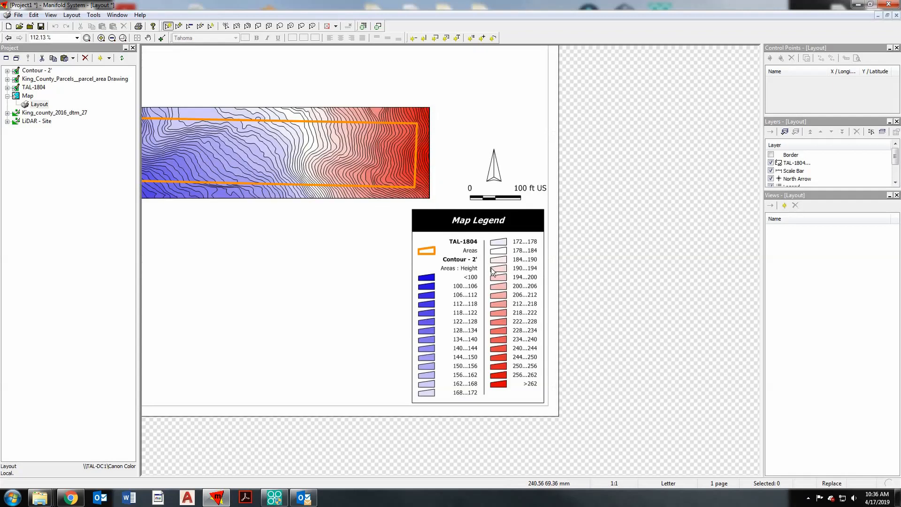
scroll(491, 267, up, 1)
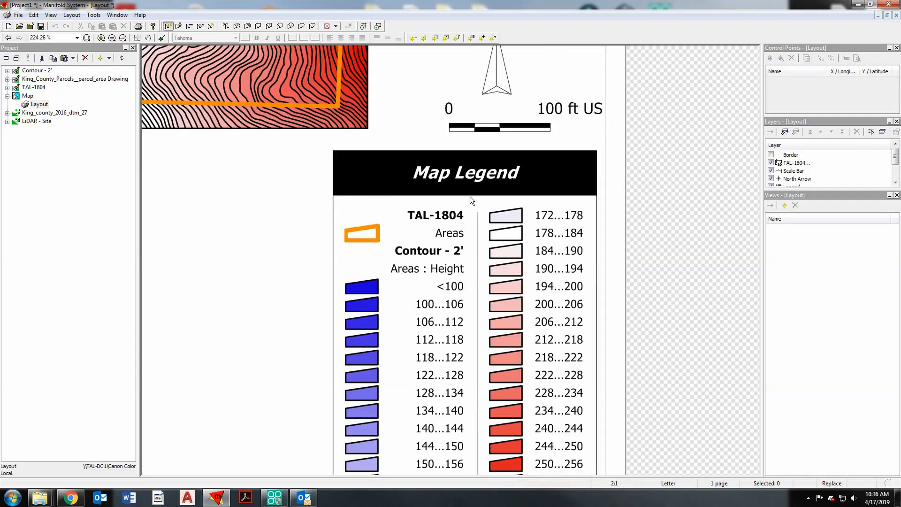
scroll(468, 254, down, 1)
scroll(566, 323, down, 1)
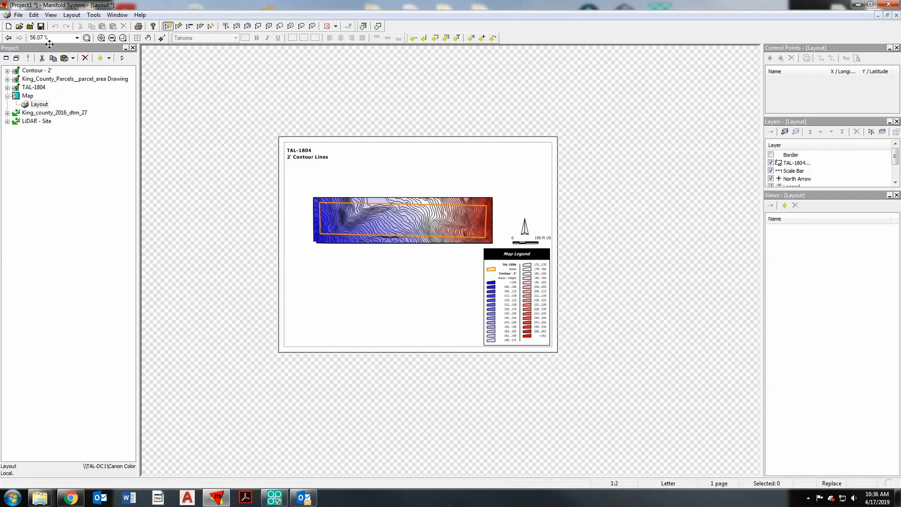
- Print the layout with the Adobe PDF printer and save it in the TAL-1804 folder as "TAL-1804 2' Contours.pdf"
click(19, 16)
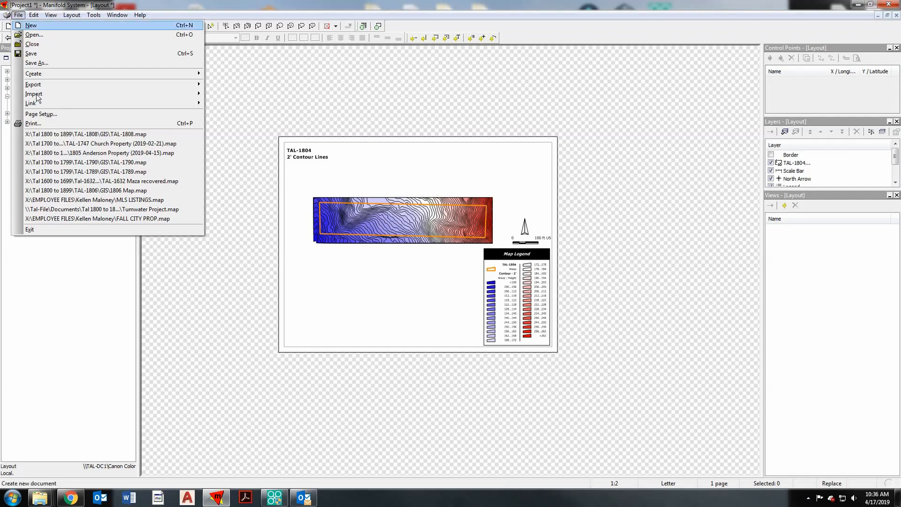
click(40, 125)
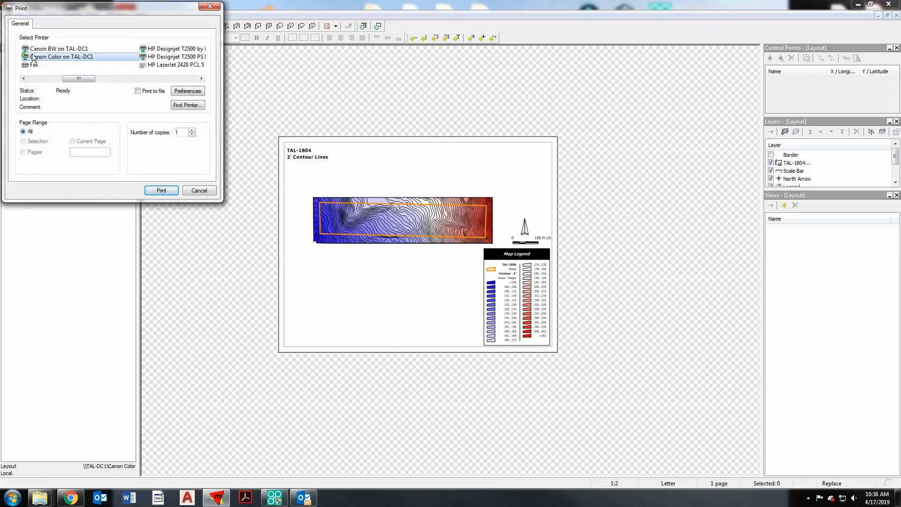
drag(74, 78, 40, 79)
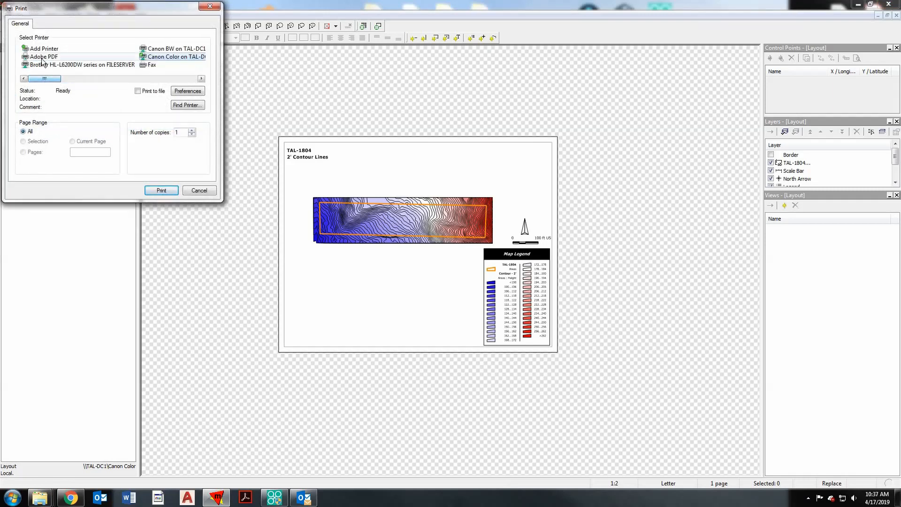
click(42, 58)
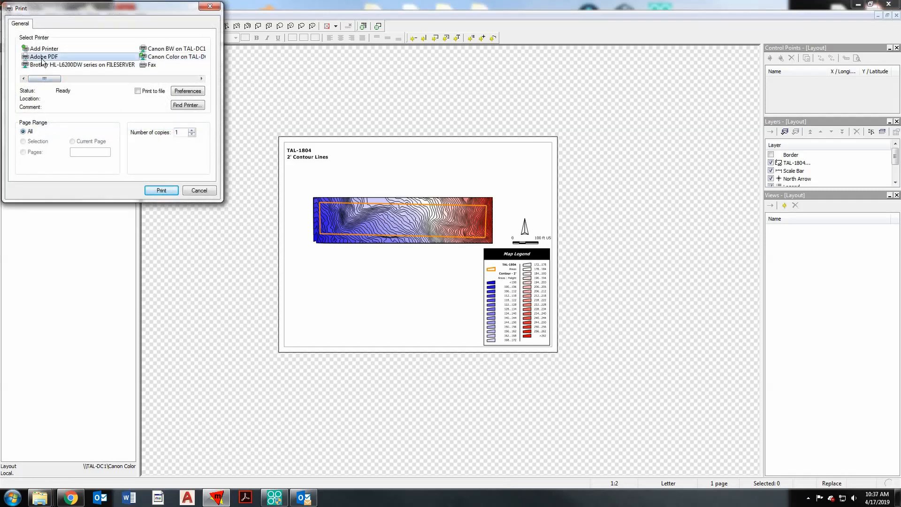
click(155, 190)
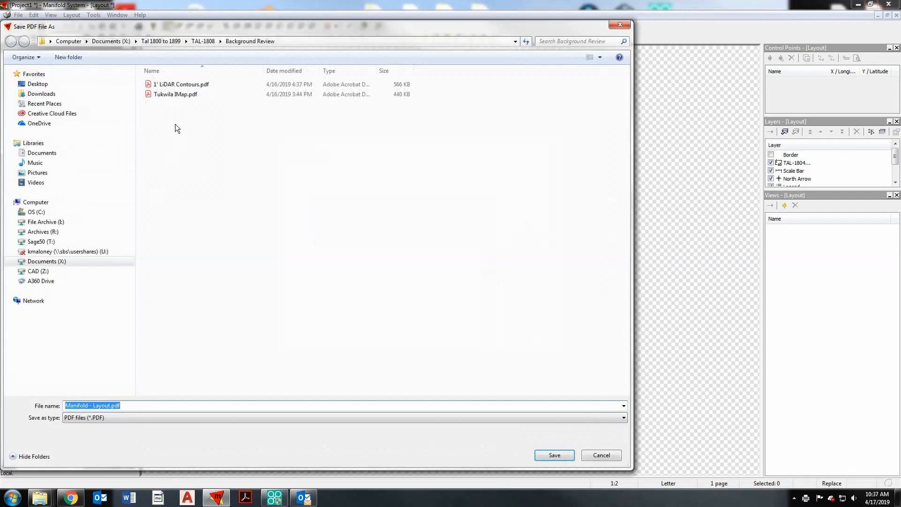
click(157, 42)
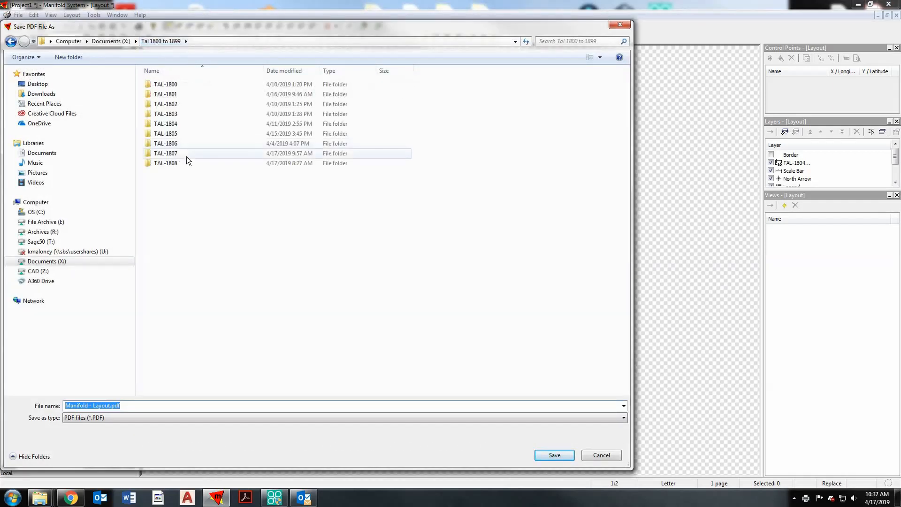
double_click(182, 126)
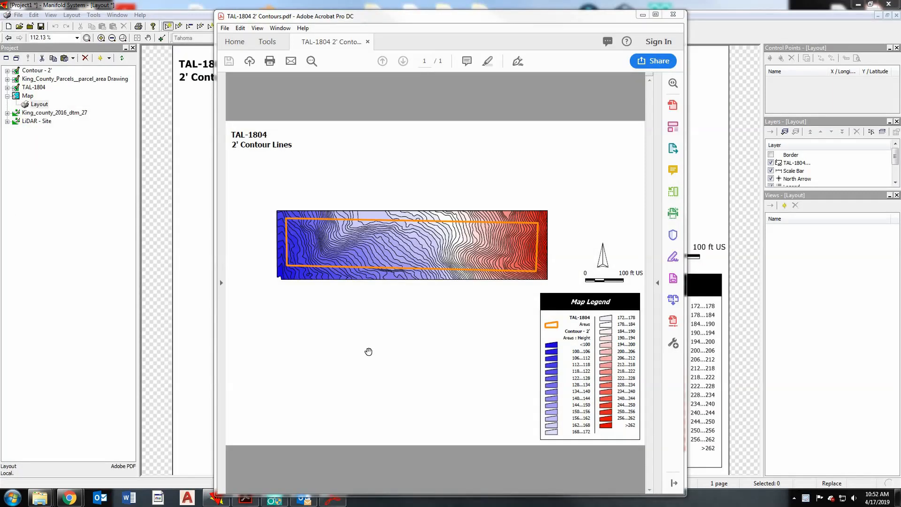
- Examine the exported contour PDF at full window size in Adobe Acrobat and return to the Manifold layout
click(656, 15)
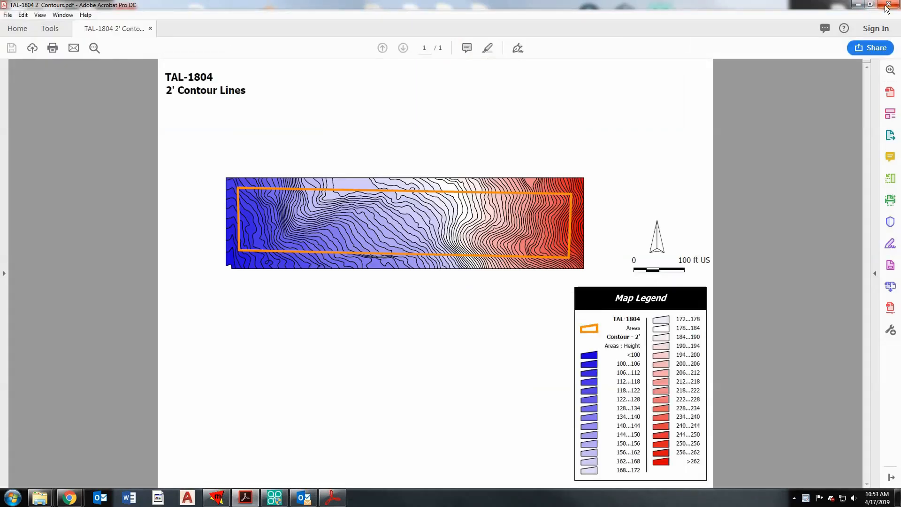
click(859, 5)
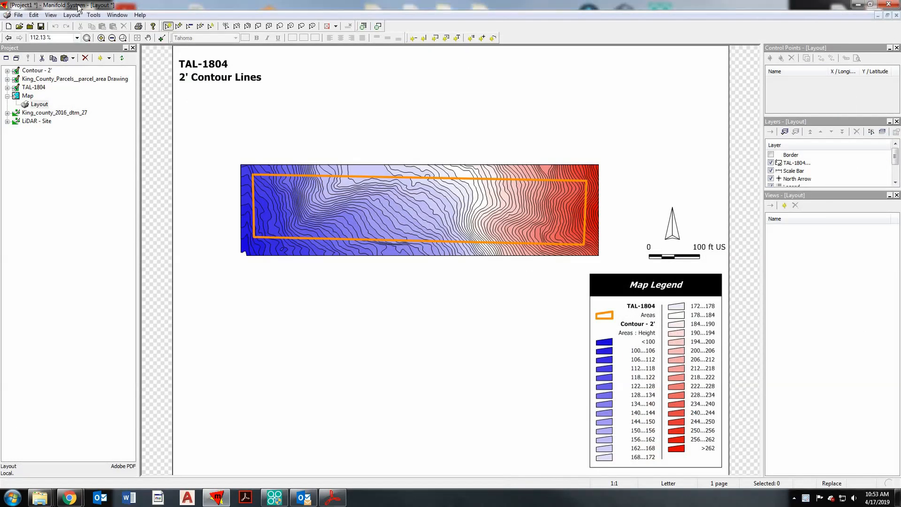
click(18, 16)
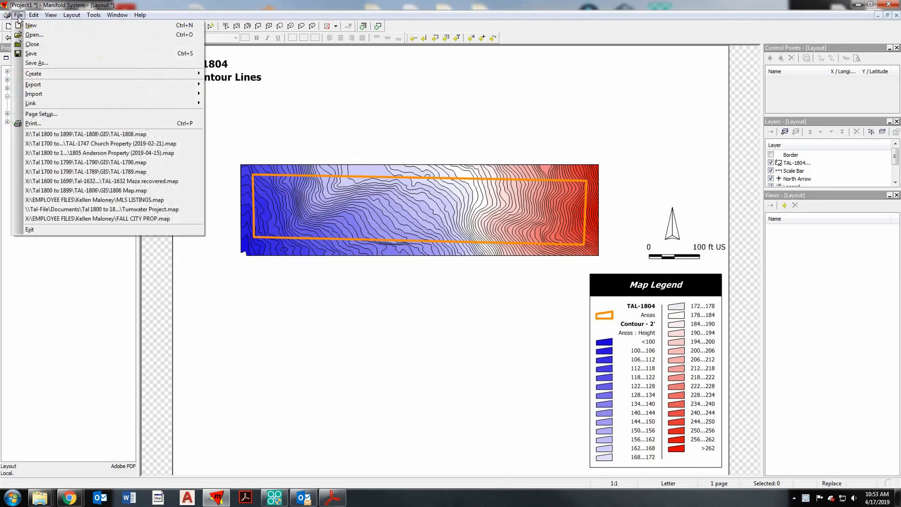
click(146, 125)
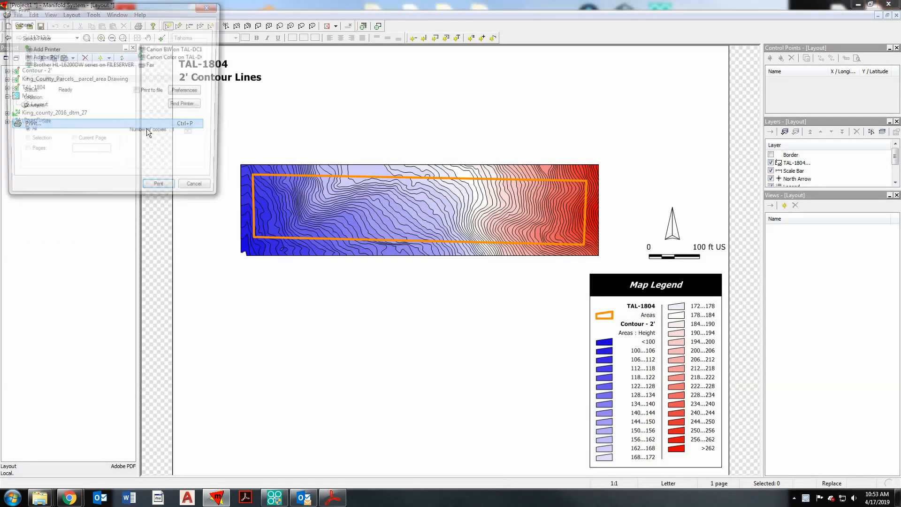
click(176, 58)
click(77, 78)
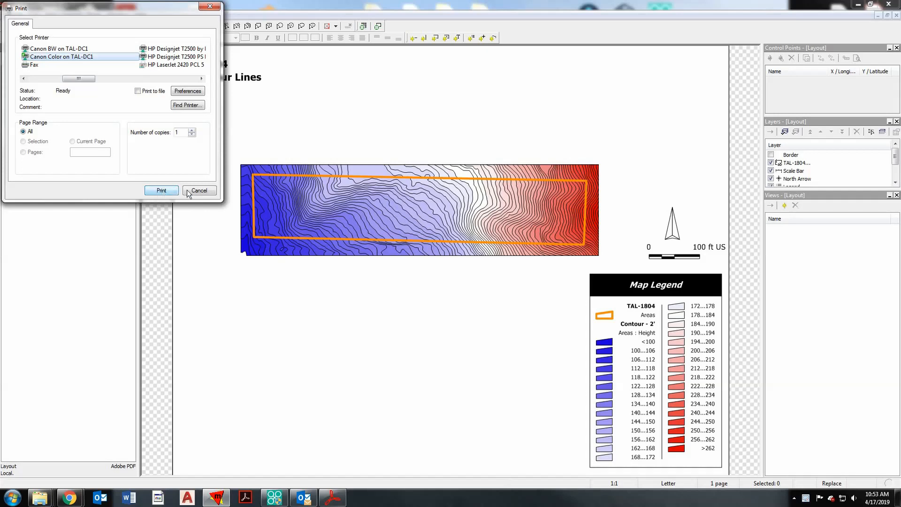
click(210, 6)
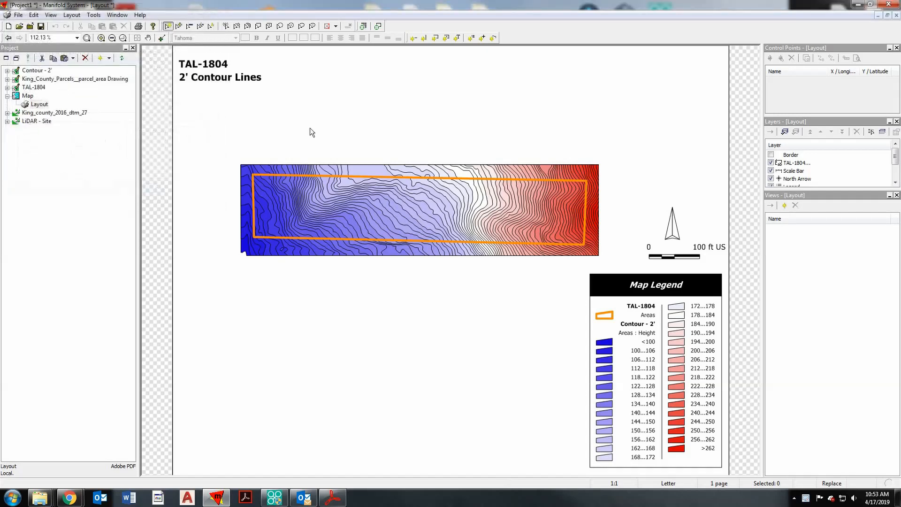